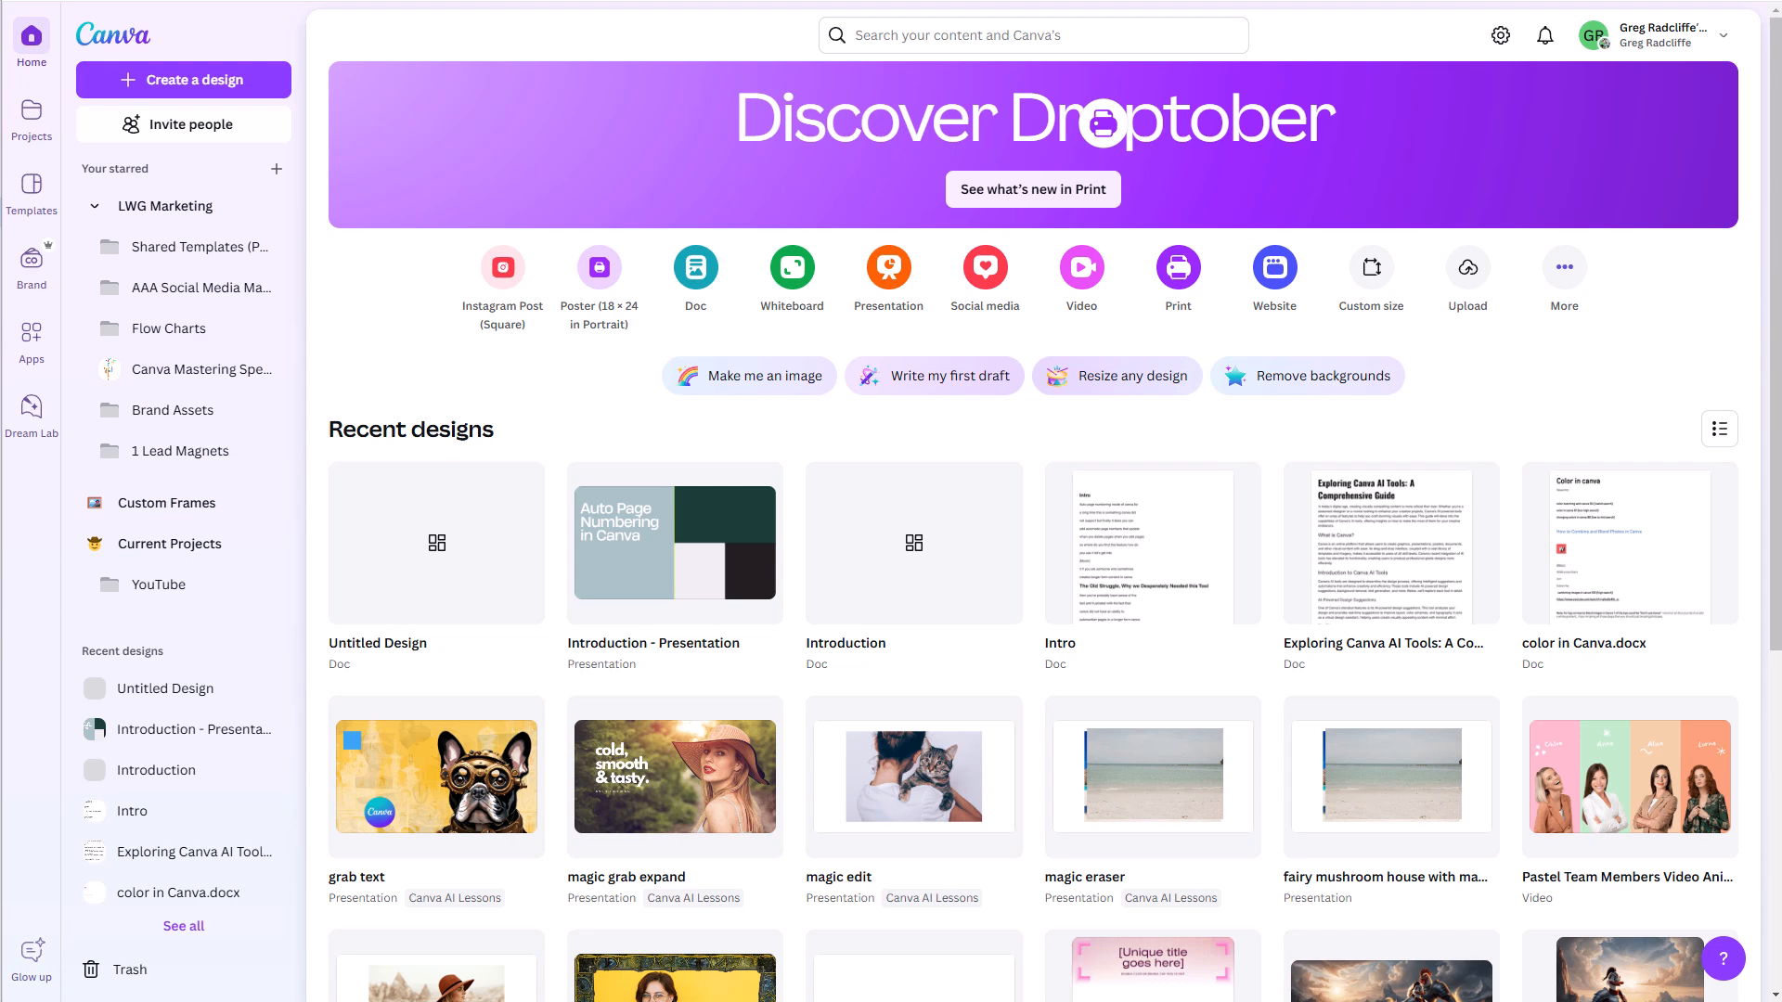
- Create a blank Doc and open Magic Write in it
left_click(695, 278)
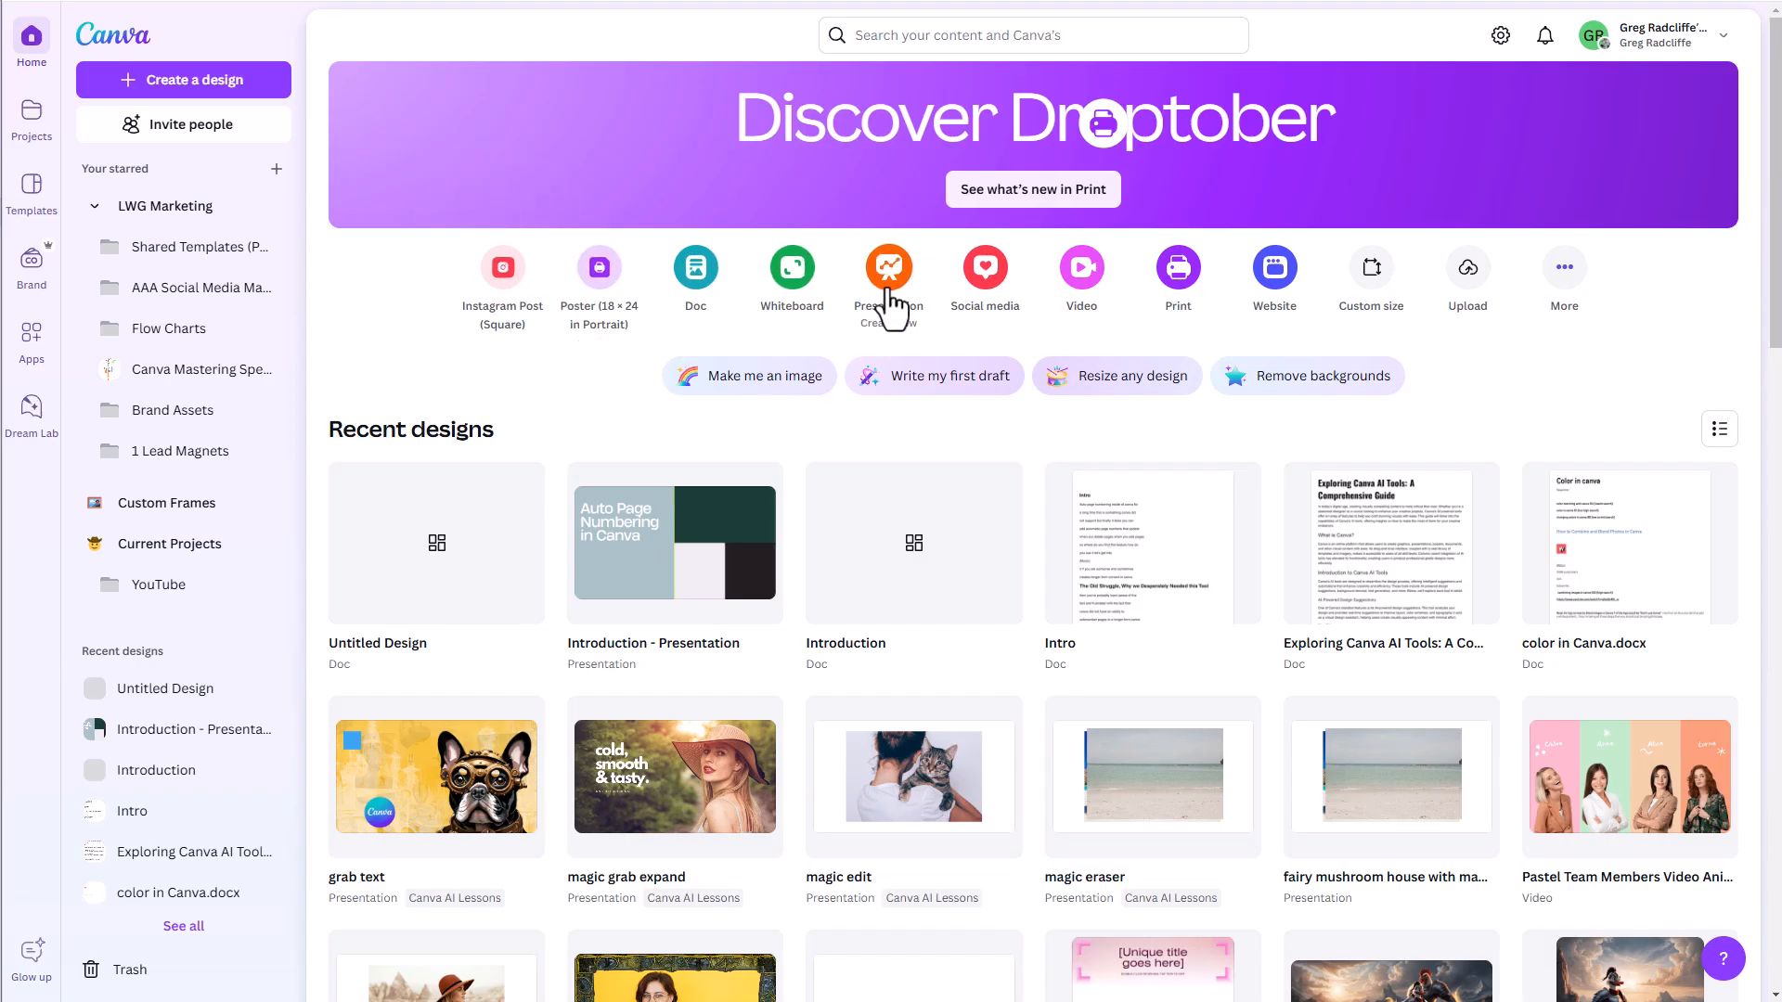
left_click(883, 284)
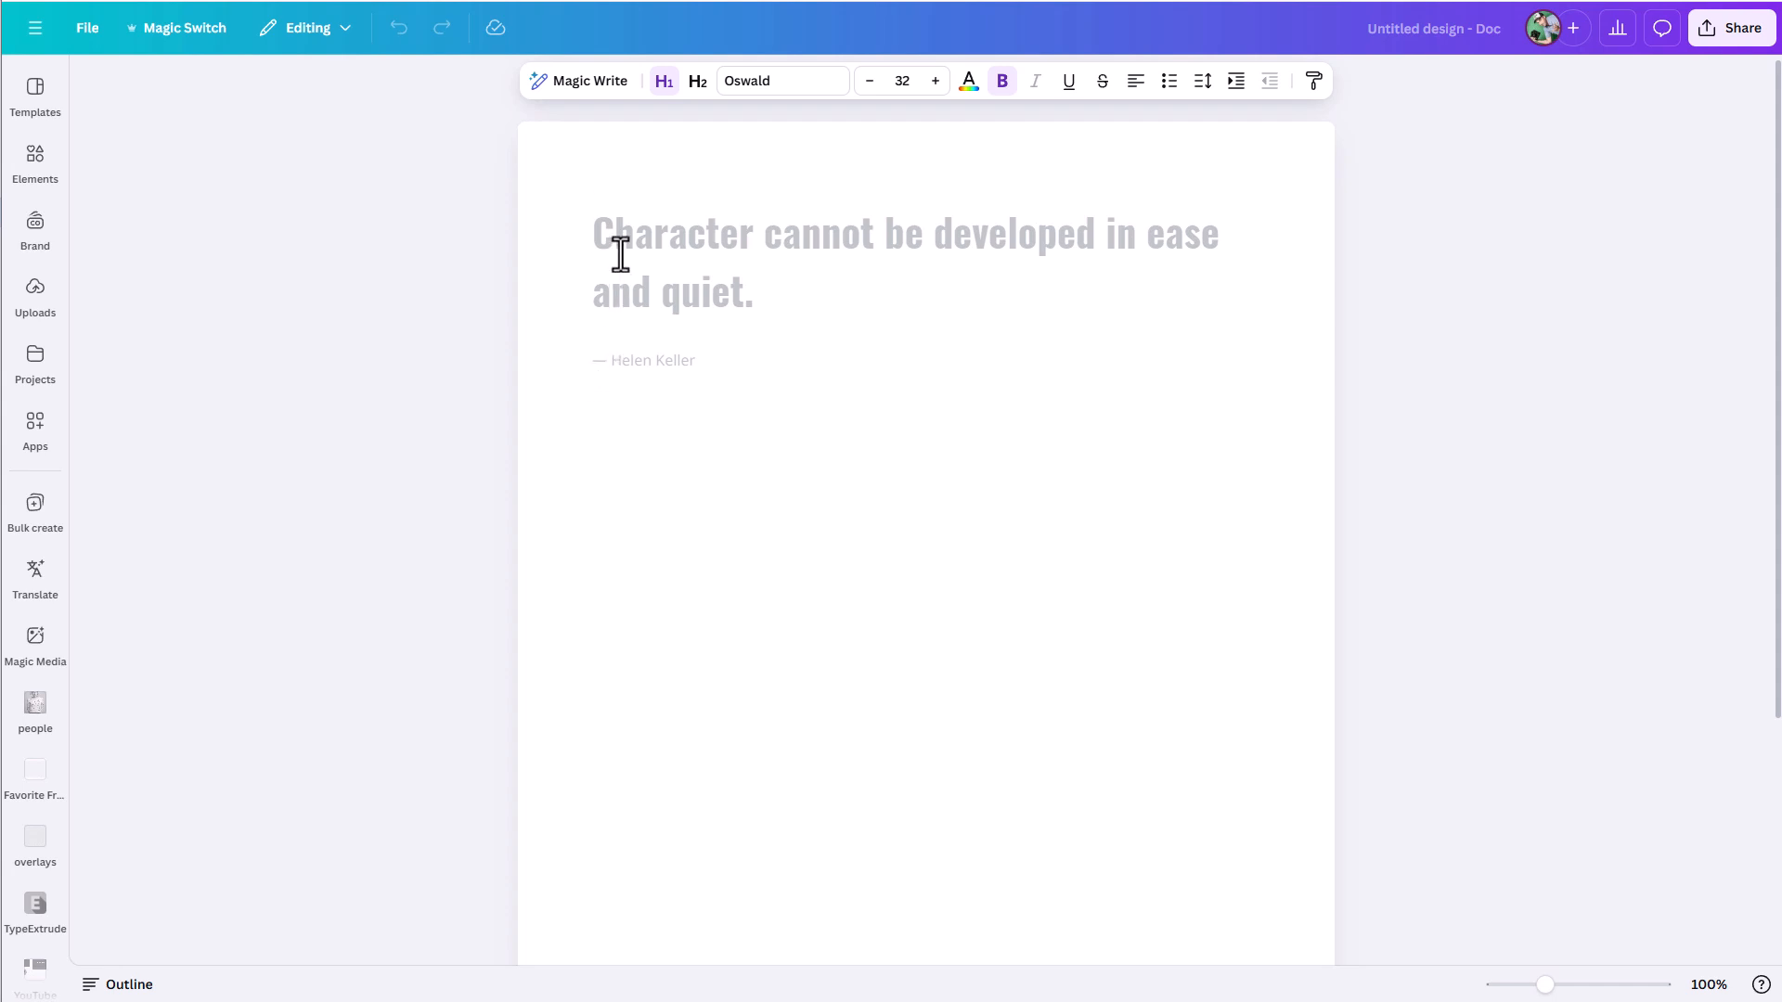
left_click(575, 91)
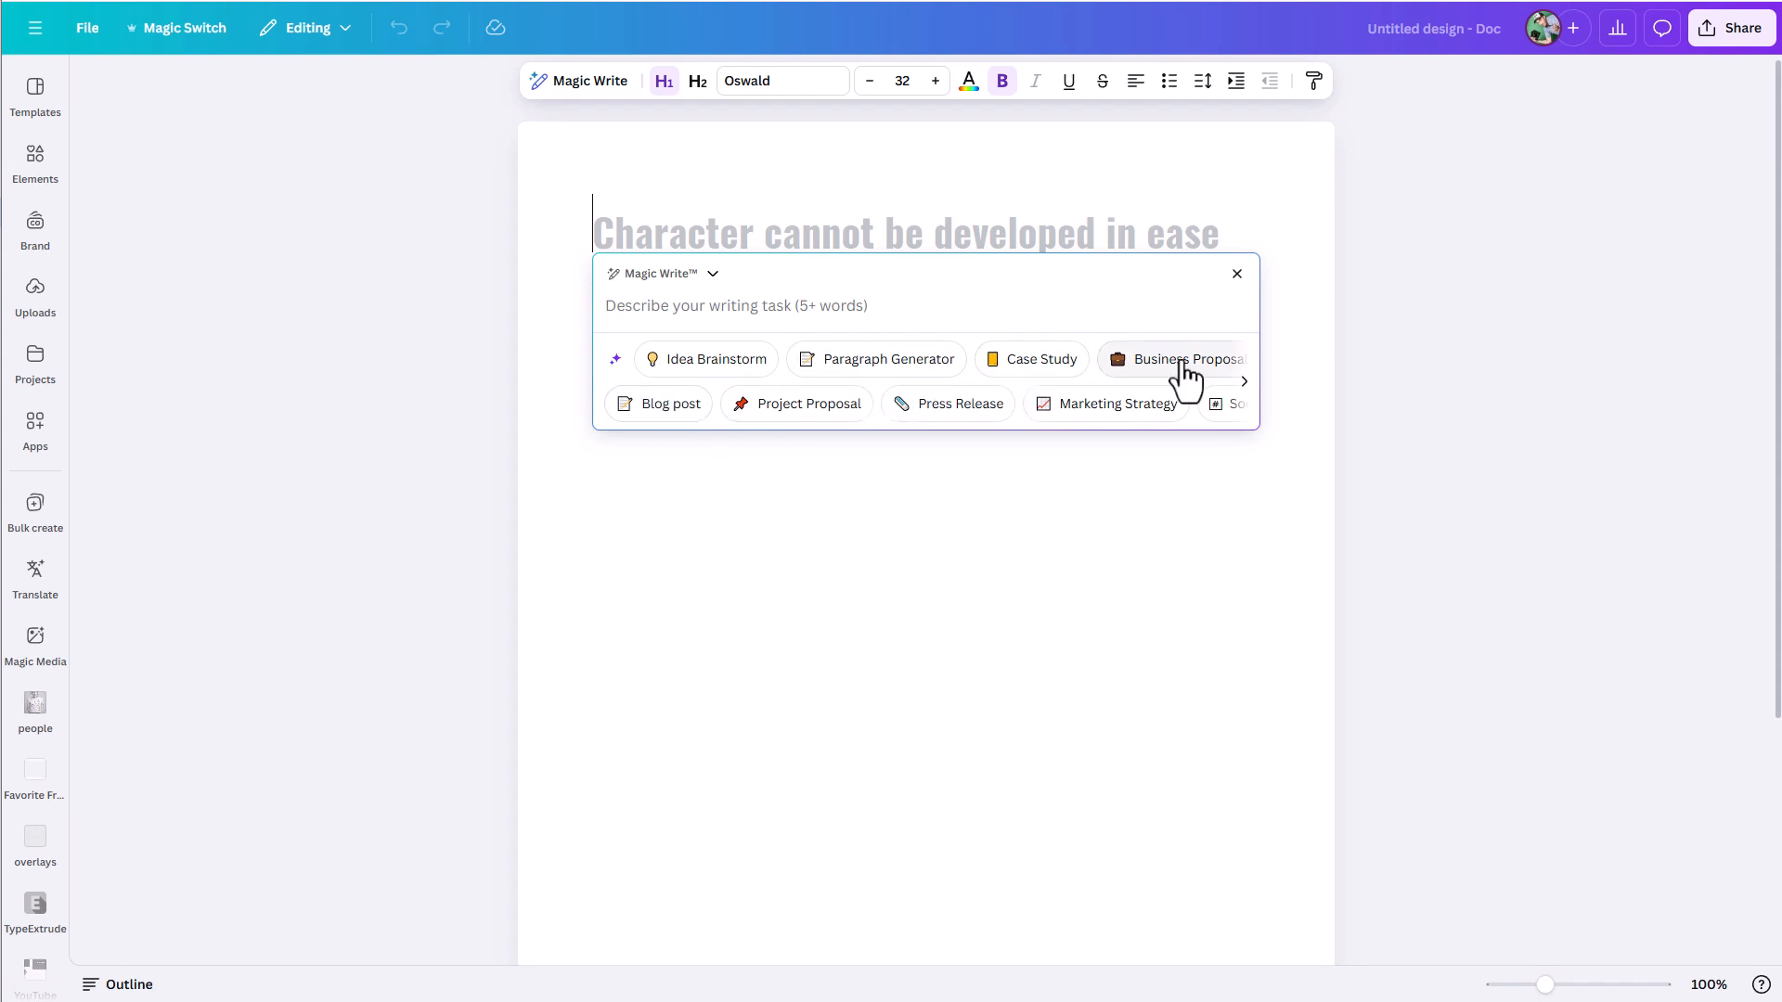
- Browse the Magic Write preset tasks, load the Blog post sample prompt to review it, and clear it
left_click(1246, 384)
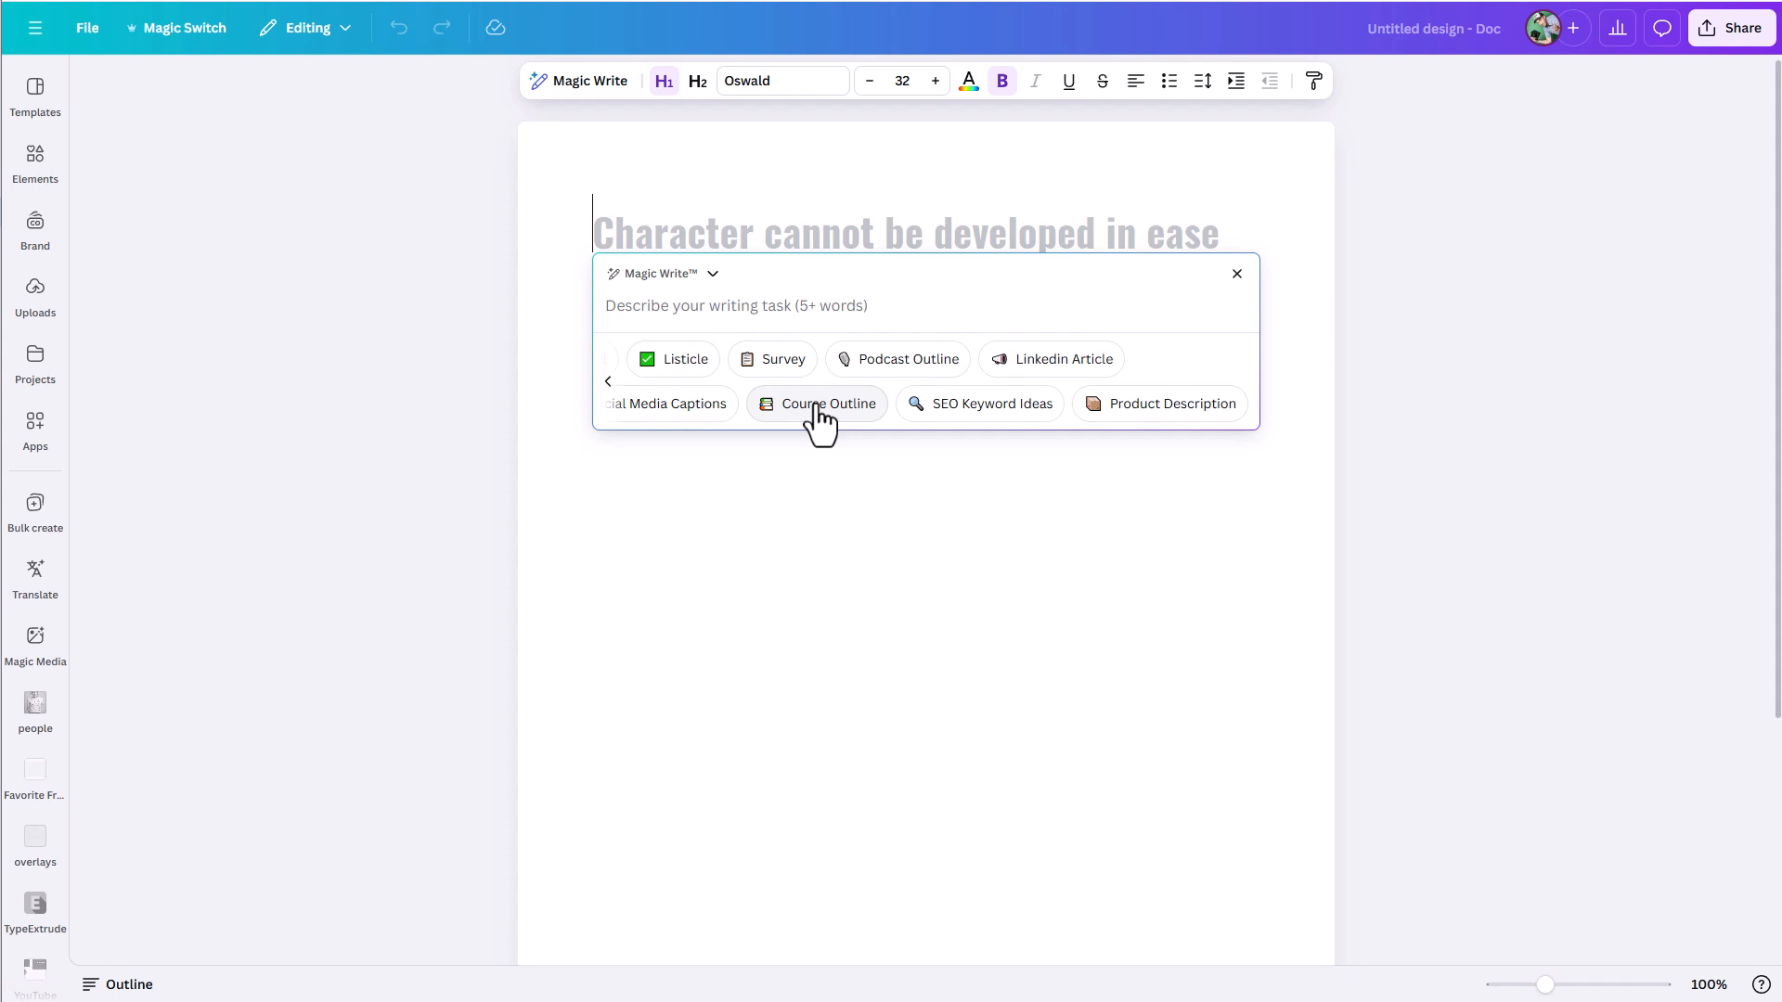
left_click(608, 381)
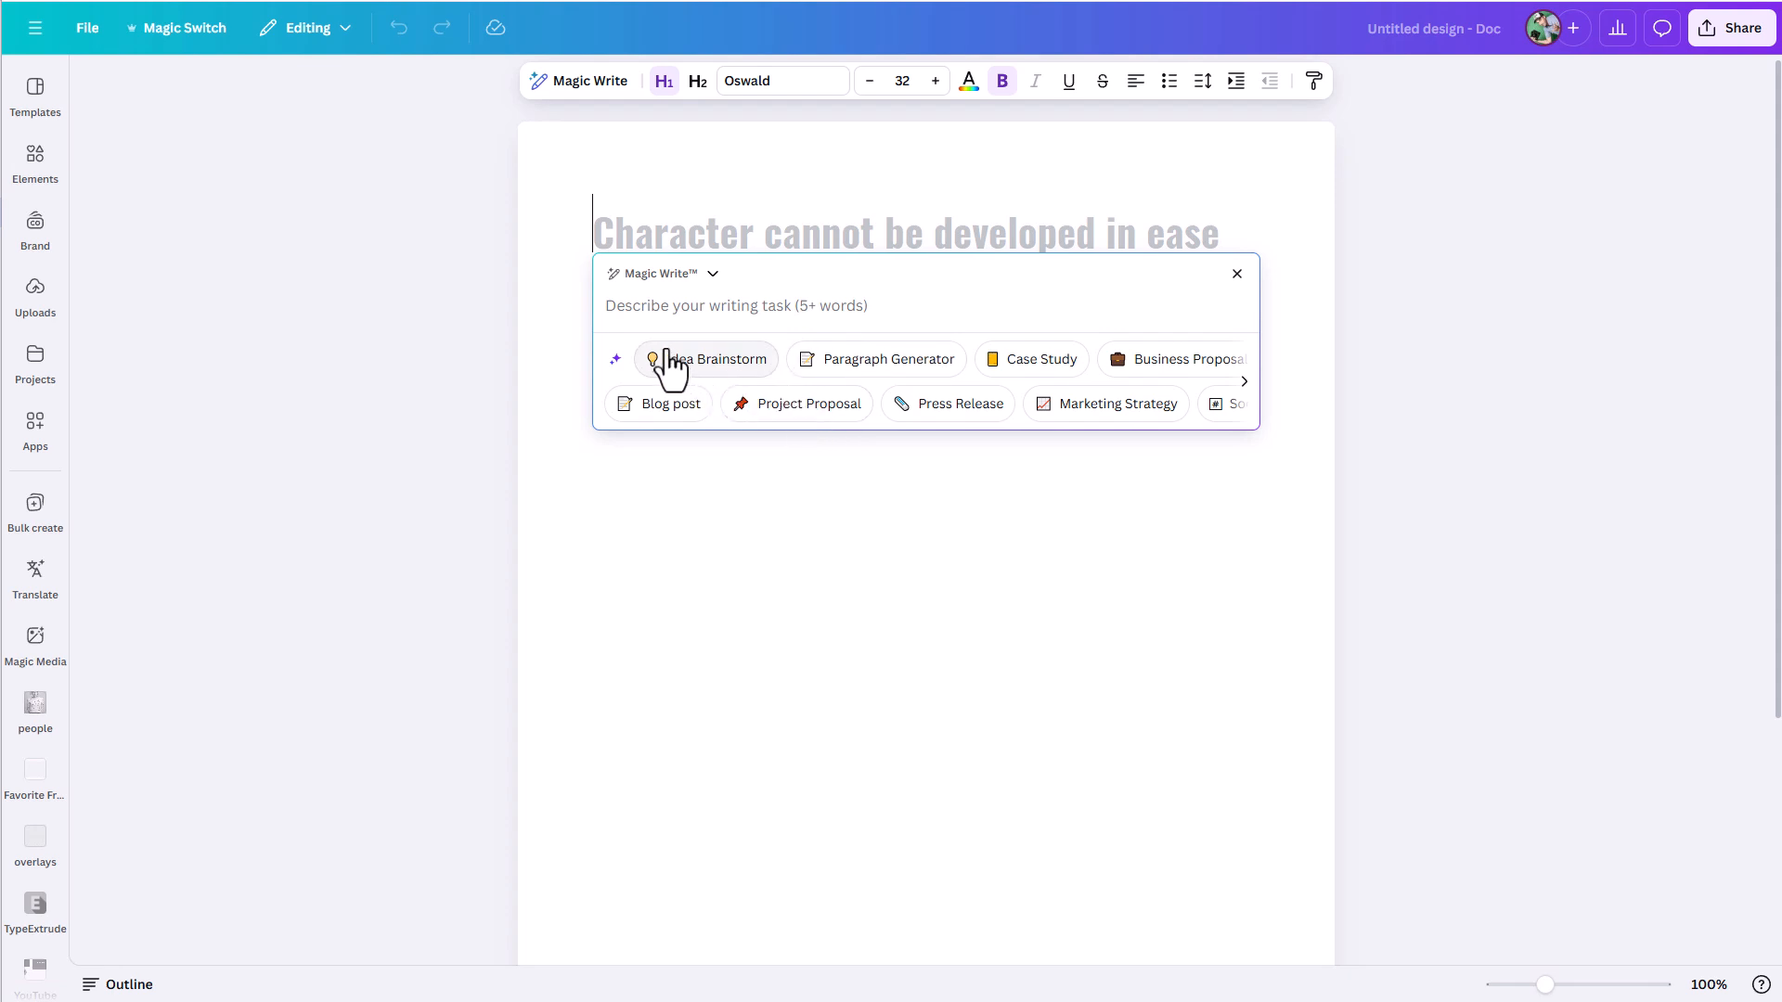
left_click(650, 405)
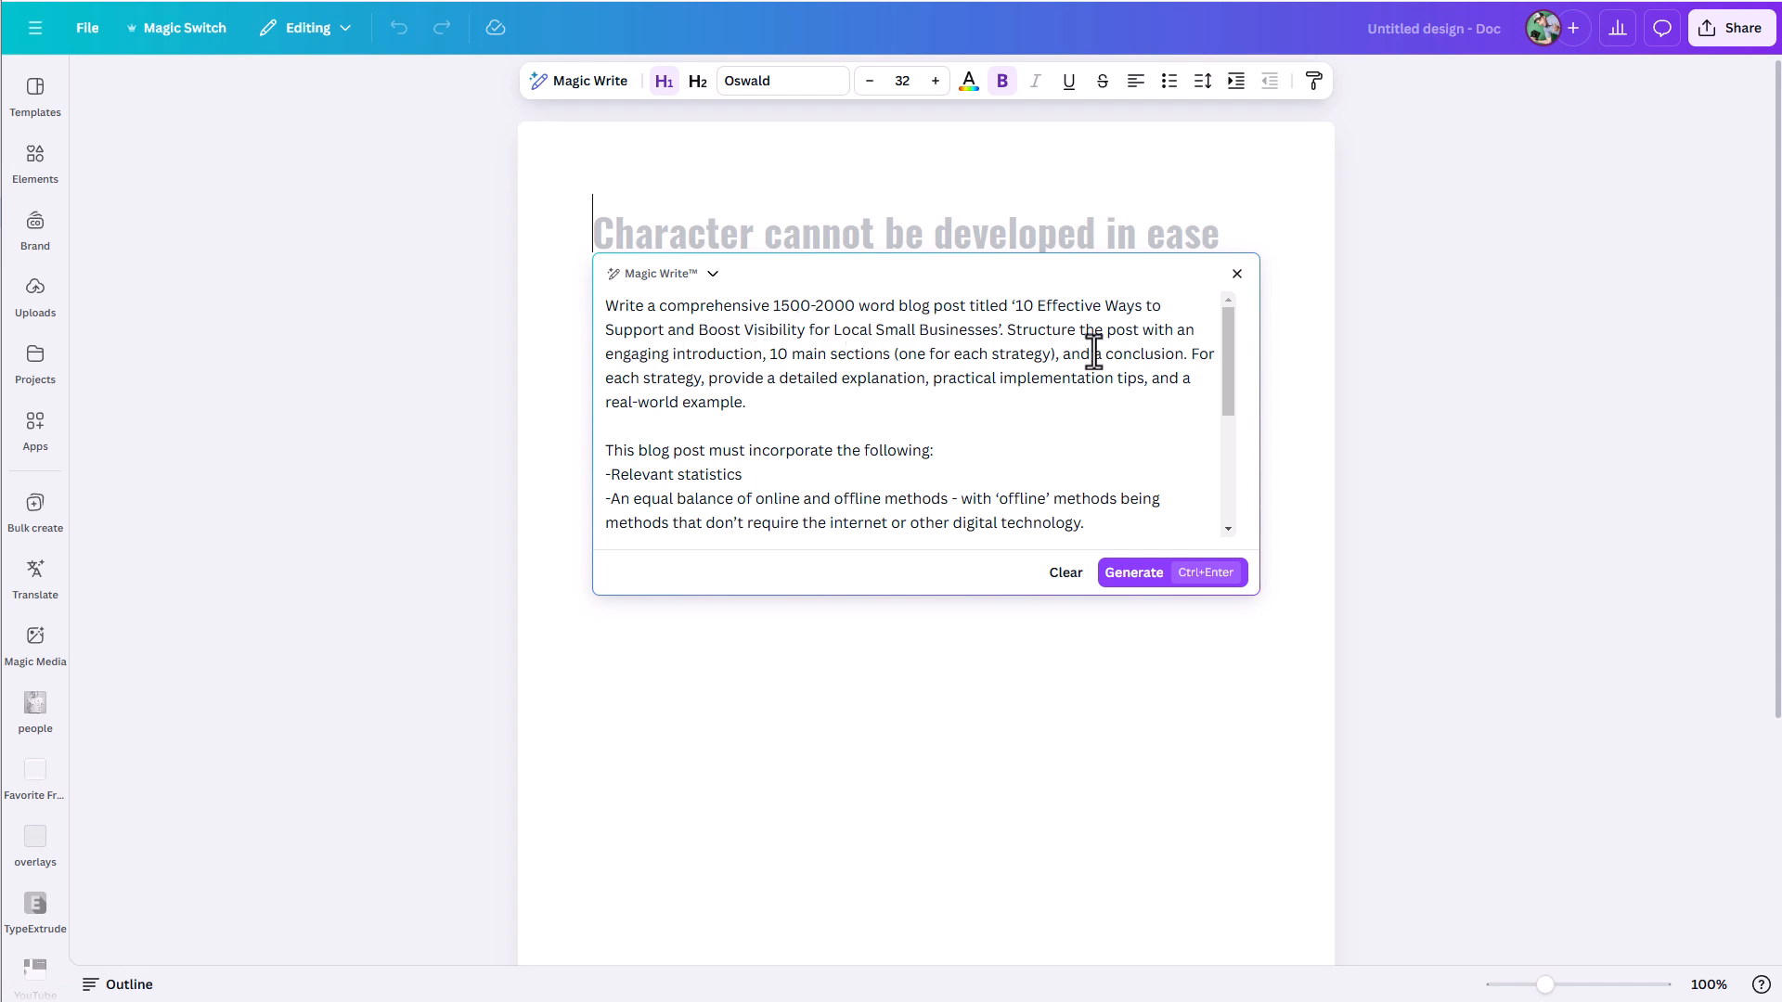
scroll(919, 426, "down", 3)
scroll(733, 404, "down", 1)
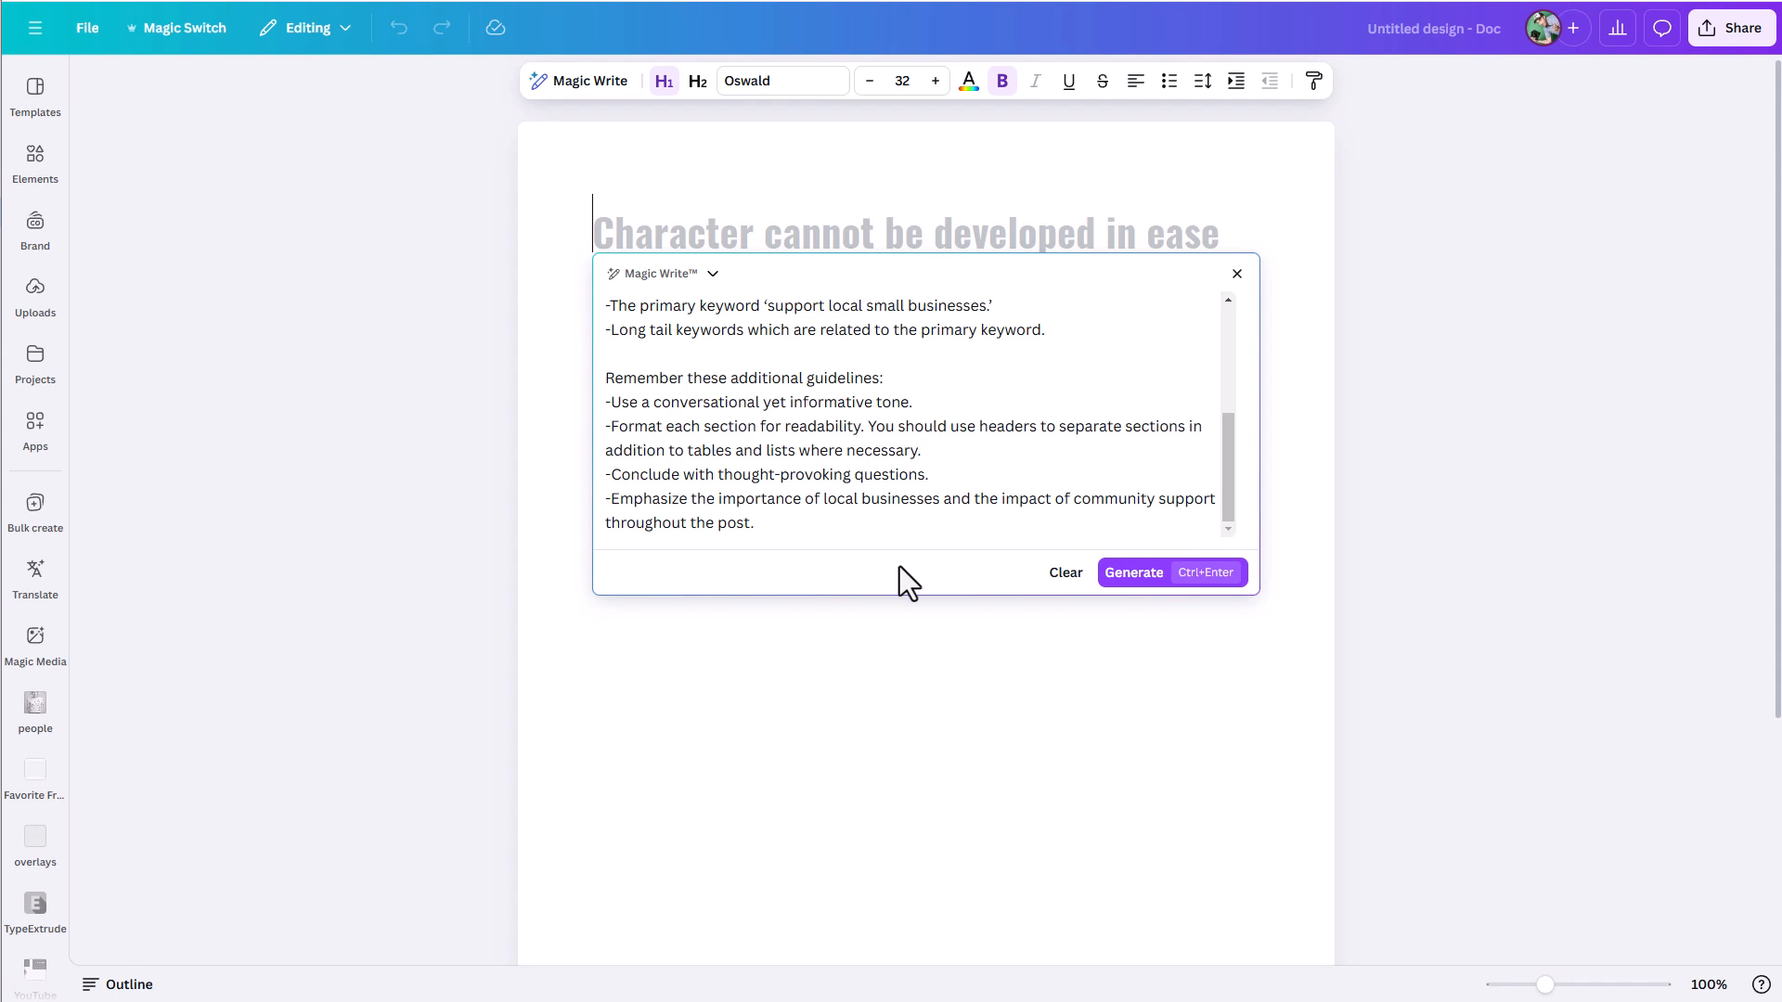
left_click(1065, 573)
- Paste the blog post prompt about Canva AI Tools, Magic Studio, Magic Write and Dream Lab, set its length to 1000-1500 words, and generate
type("Write a 1000 word blog post about Canva AI Tools and How to take advantage of them. Specifically, focus on all of the Magic Studio tools, but also cover Magic Write and the Dream Lab.  For each tool, give a brief description of what it is, where to access it, and how to use it. Also, for each tool, could you give a bulleted list of ways in which a small brand or business might make use of the tool in their regular workflow.")
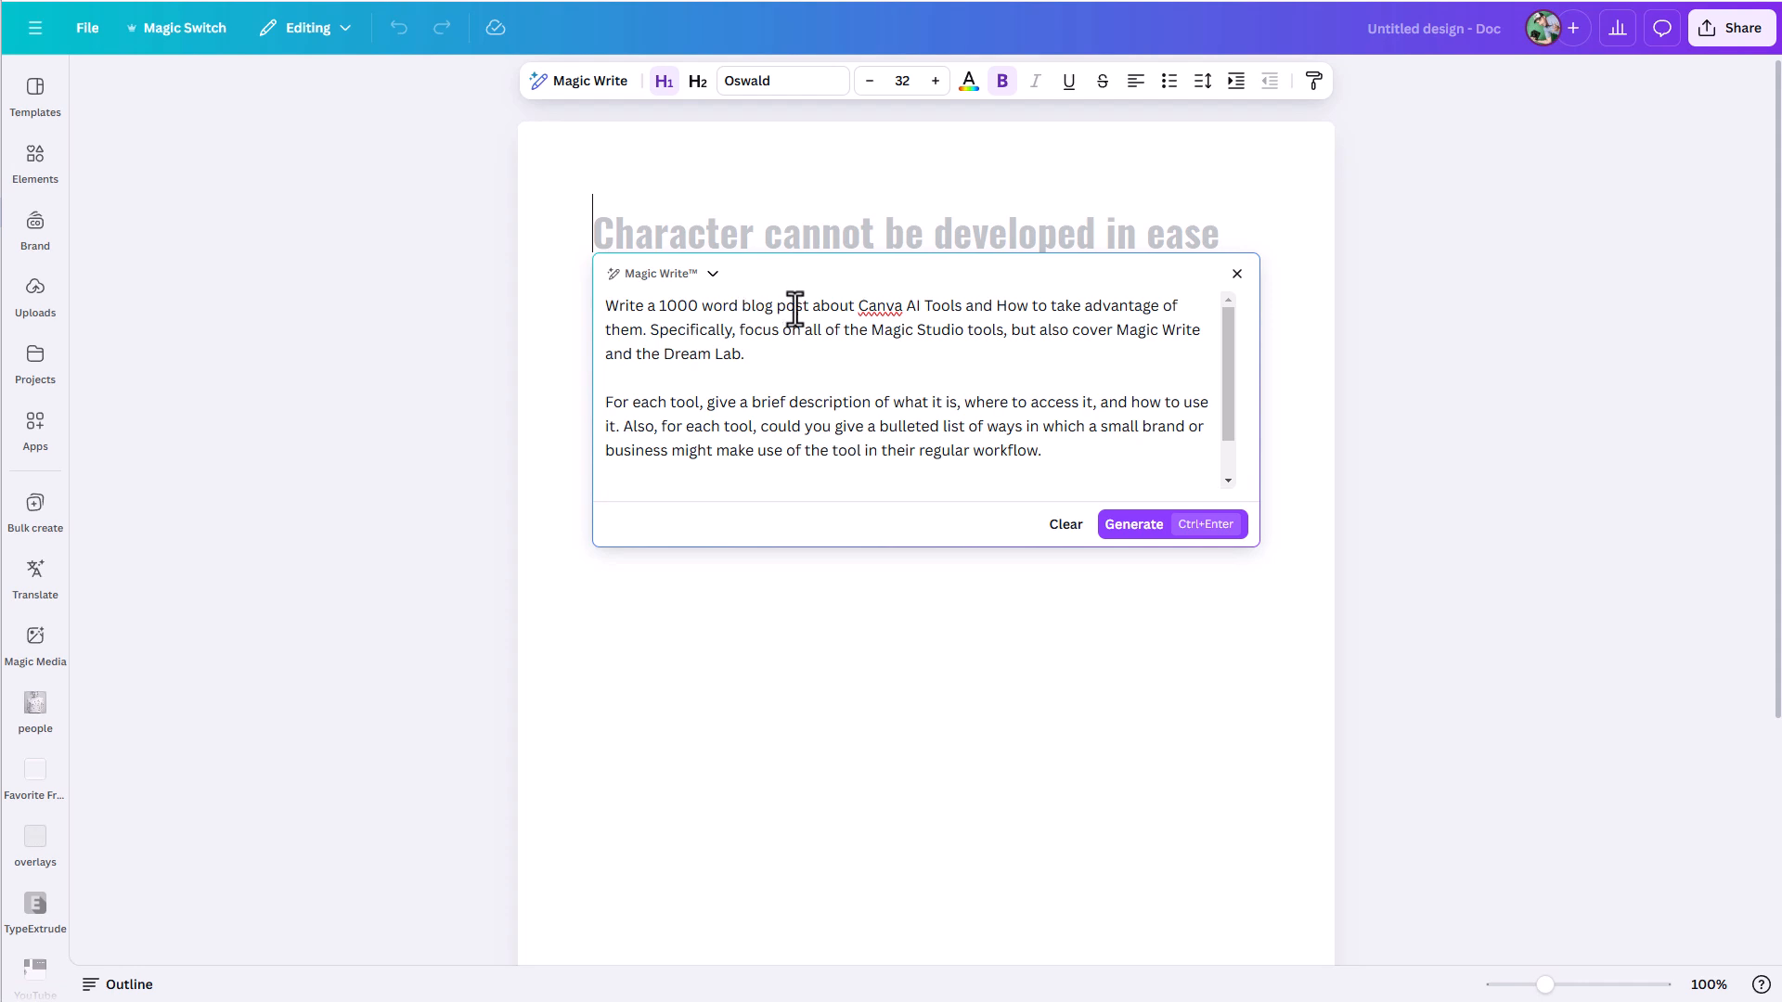
left_click(706, 305)
type("-1500")
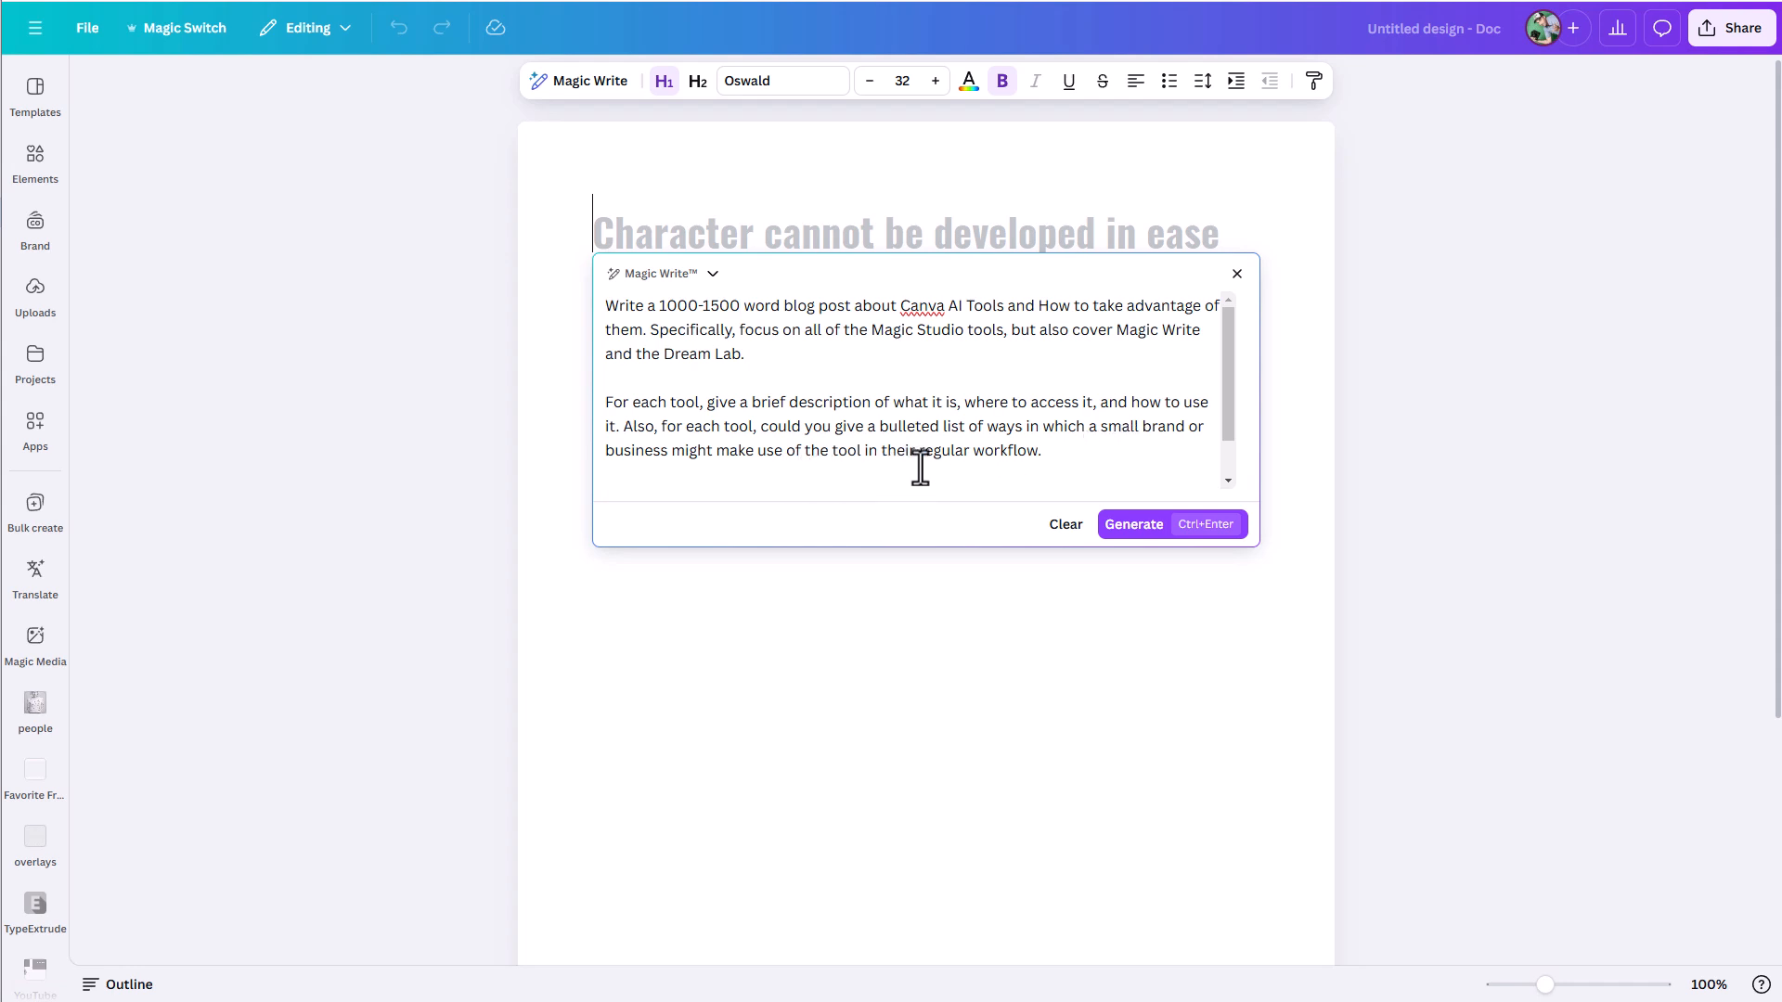
scroll(920, 468, "down", 1)
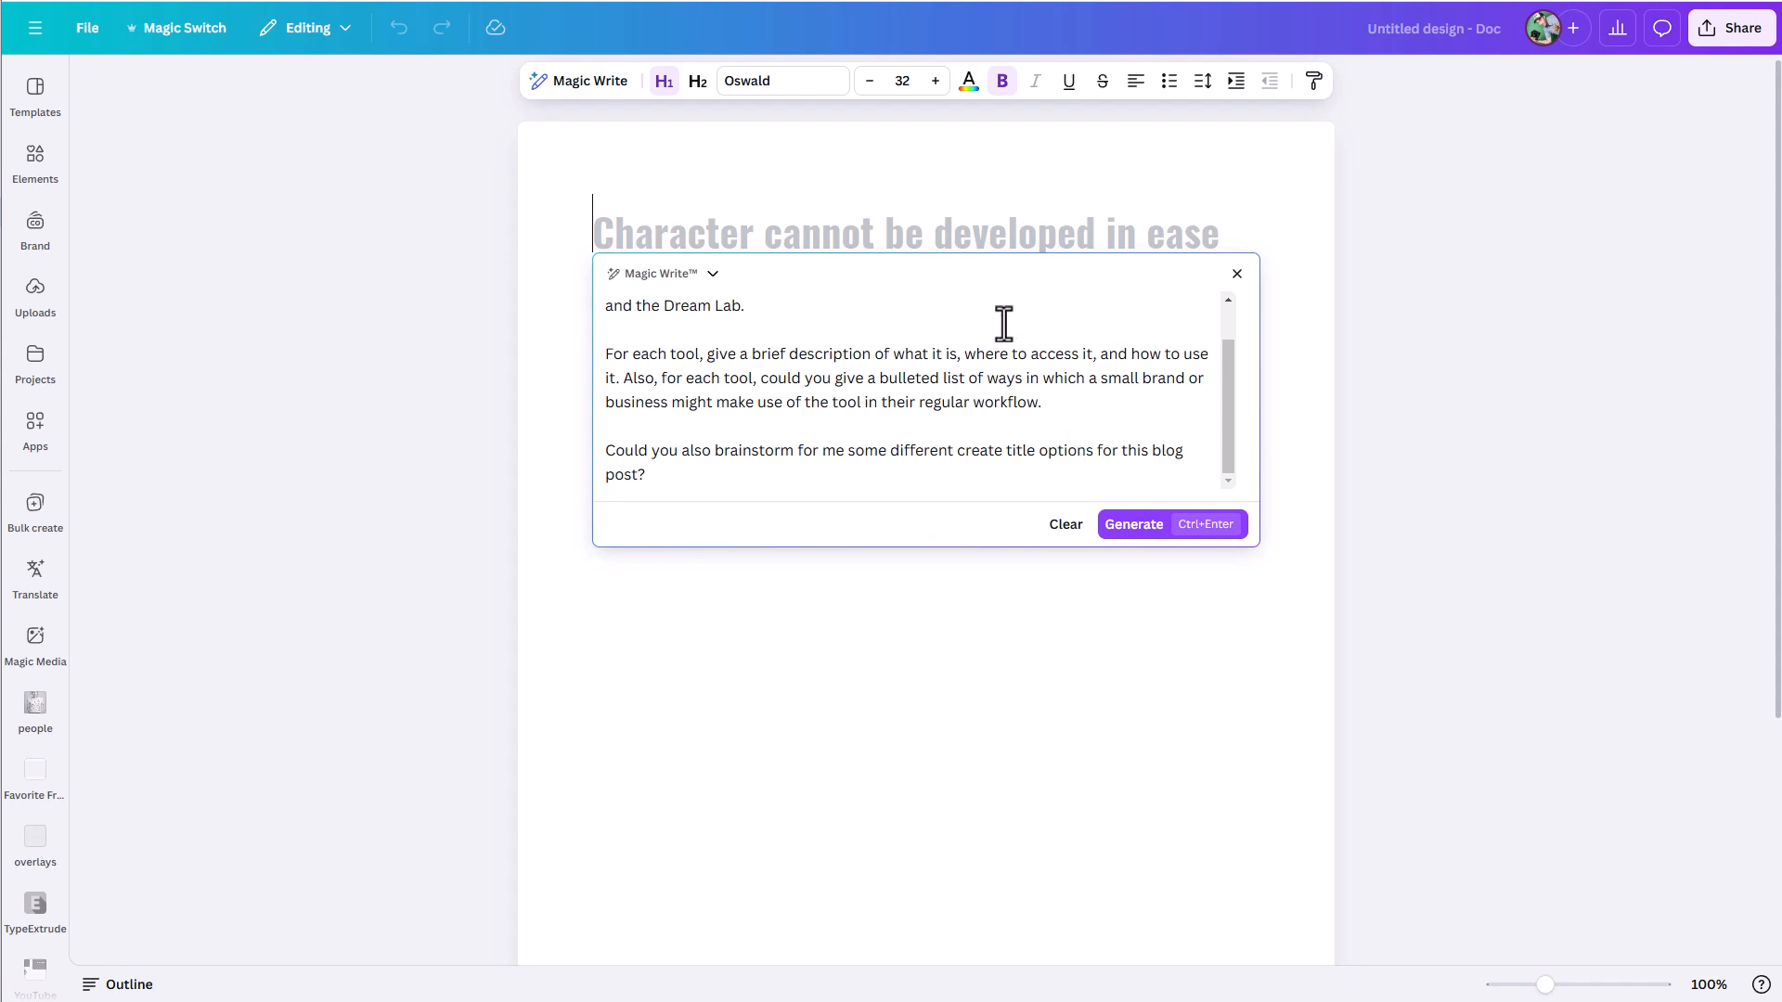
left_click(1127, 531)
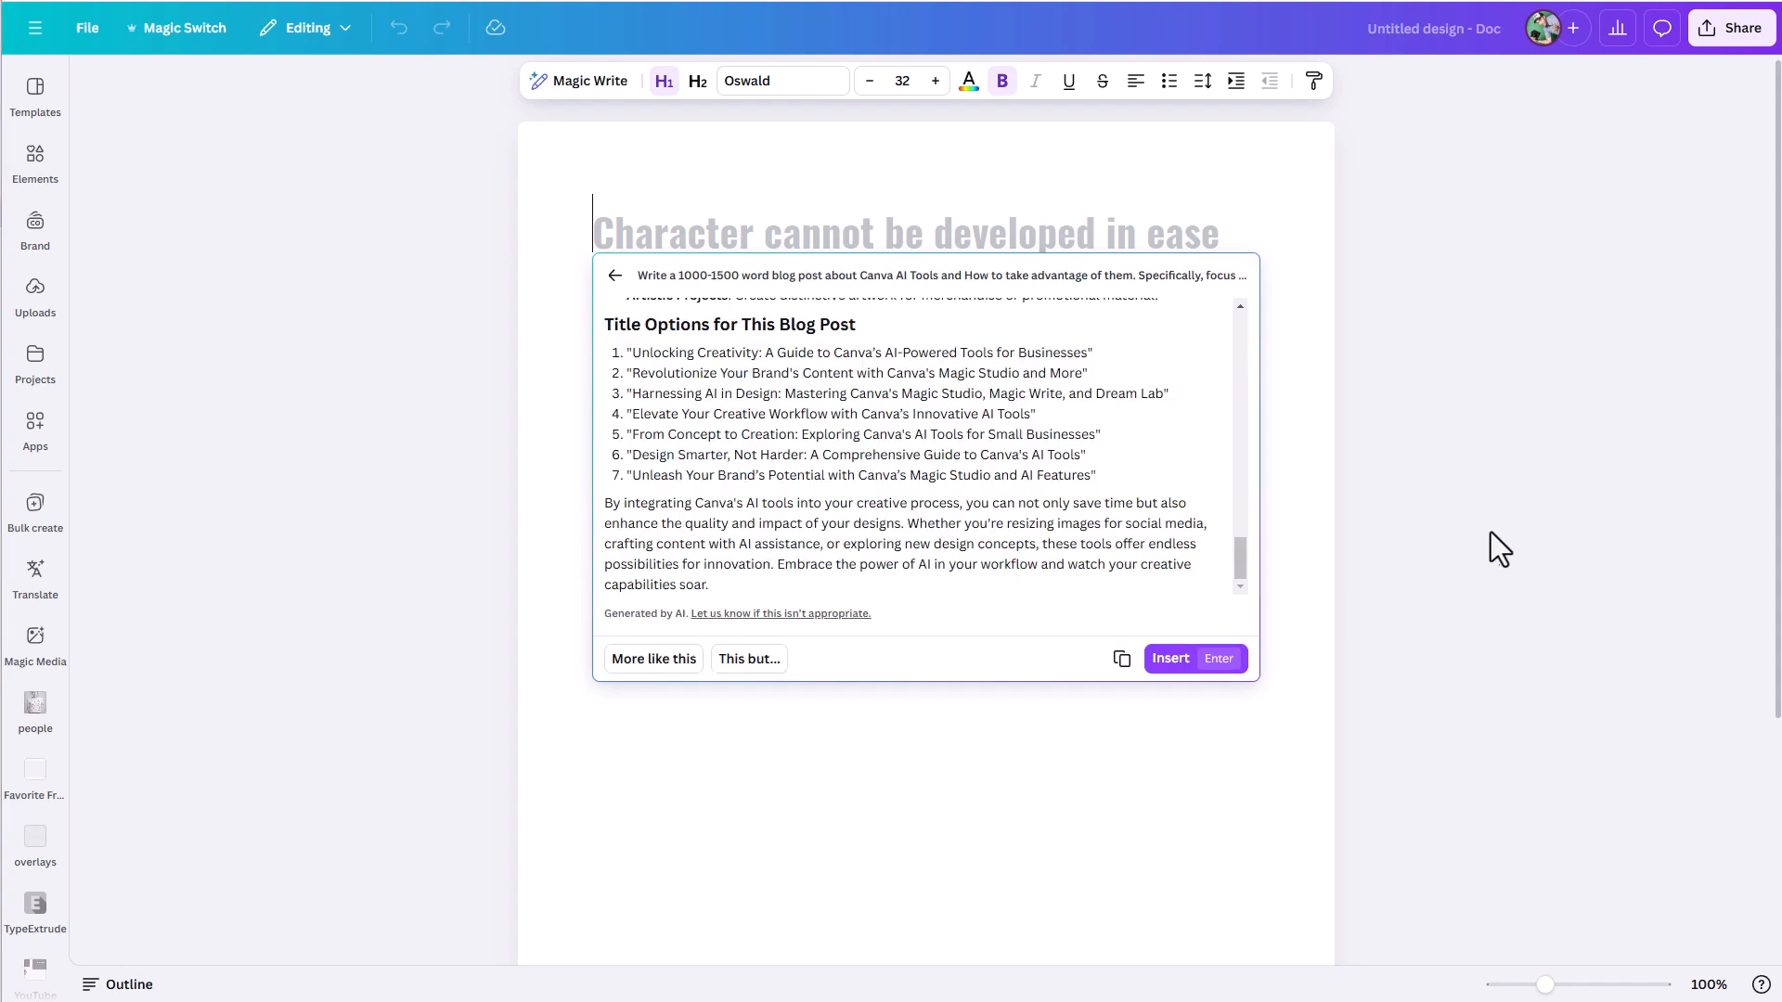
- Review the generated blog post from its introduction through the Magic Studio, Magic Write and Dream Lab sections to the title options
left_click_drag(1240, 568, 1228, 293)
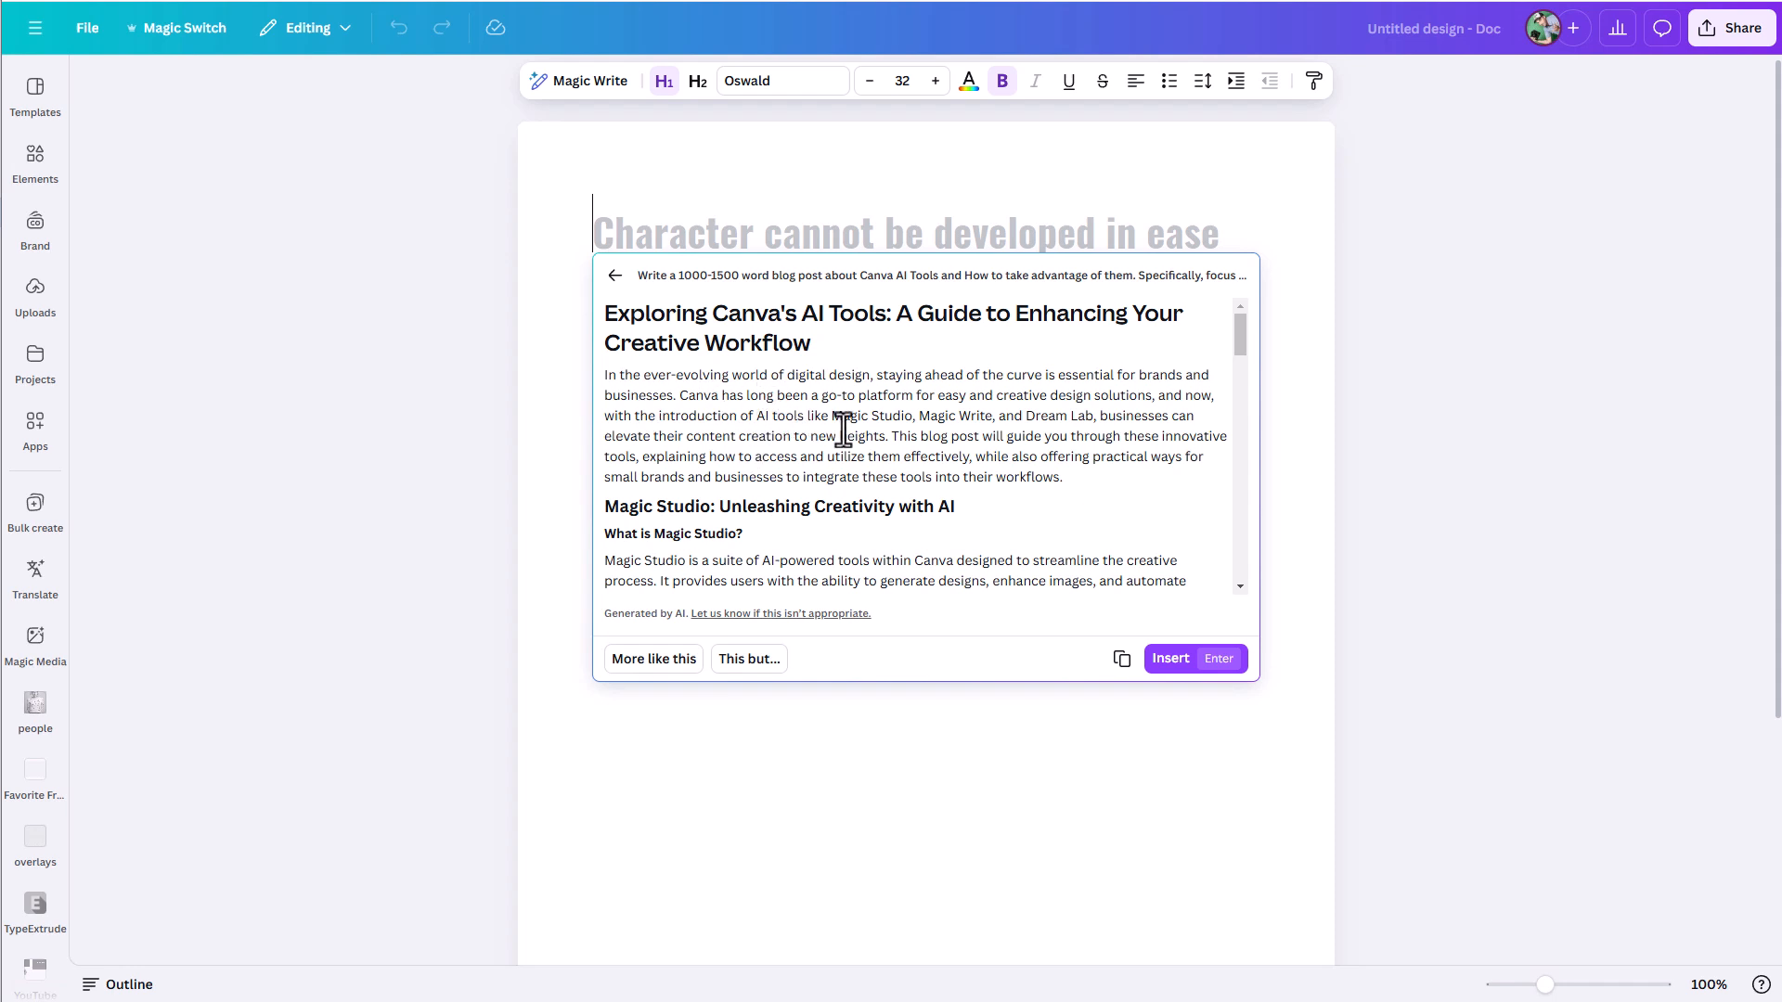
scroll(816, 417, "down", 3)
scroll(789, 409, "up", 2)
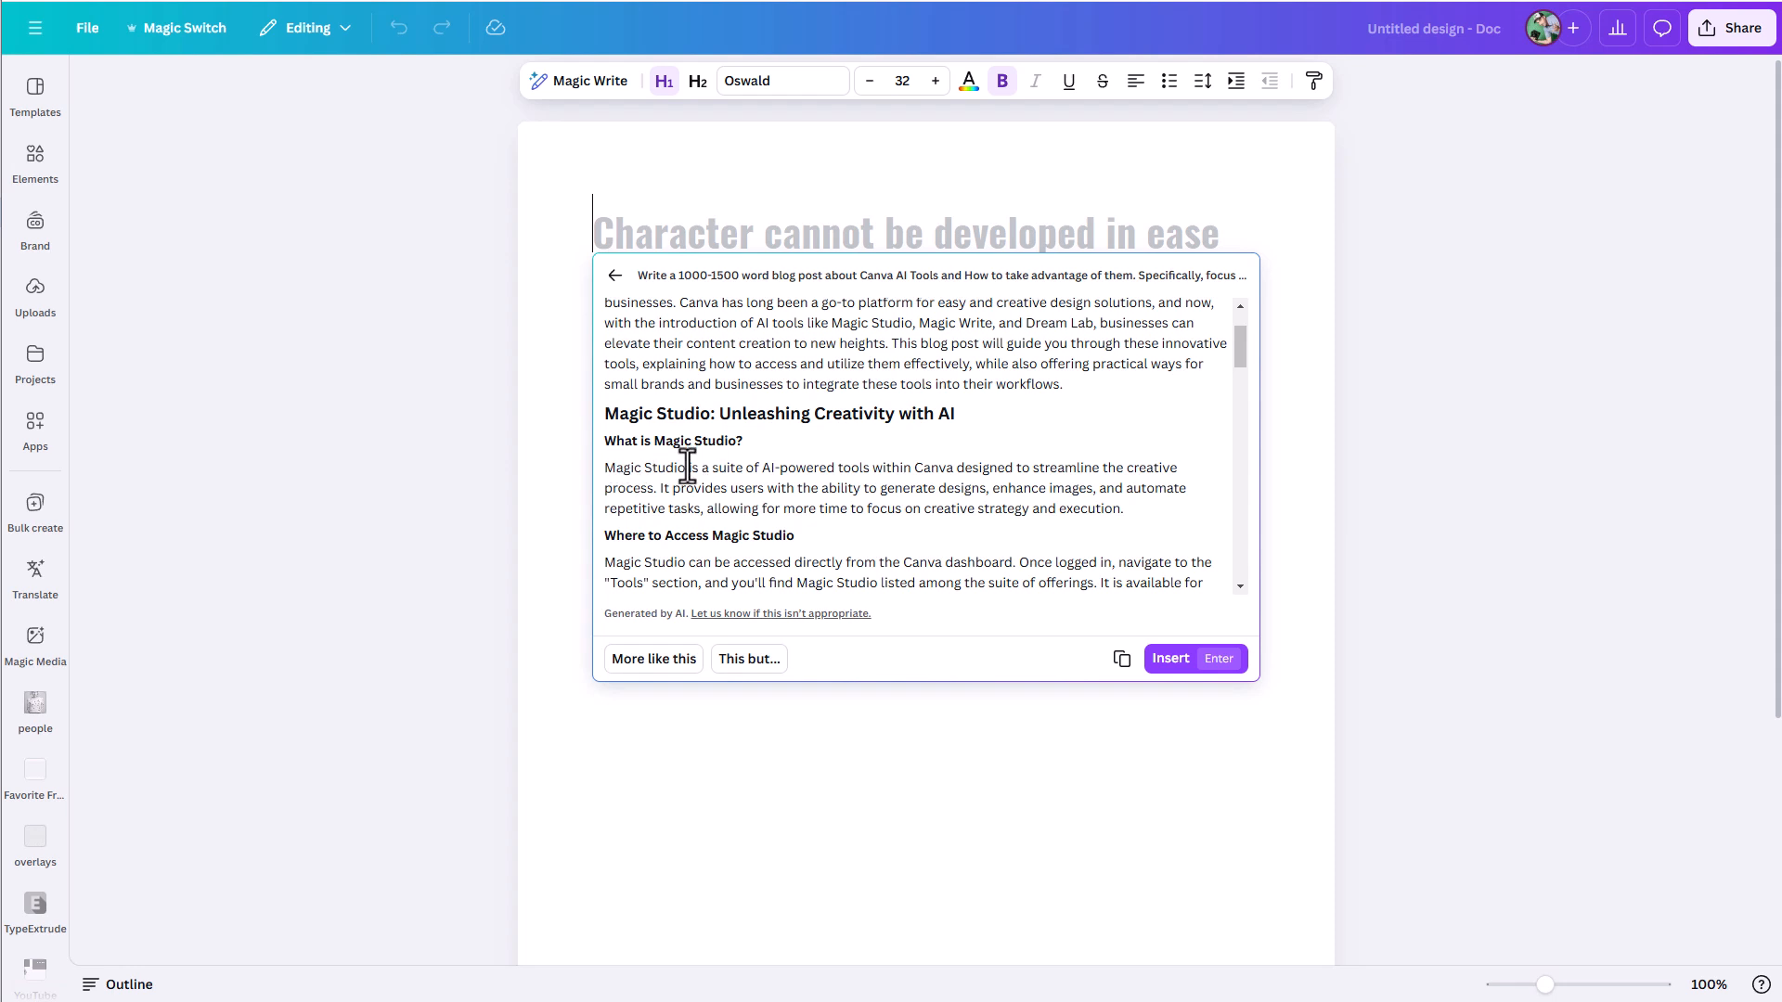
scroll(691, 481, "down", 1)
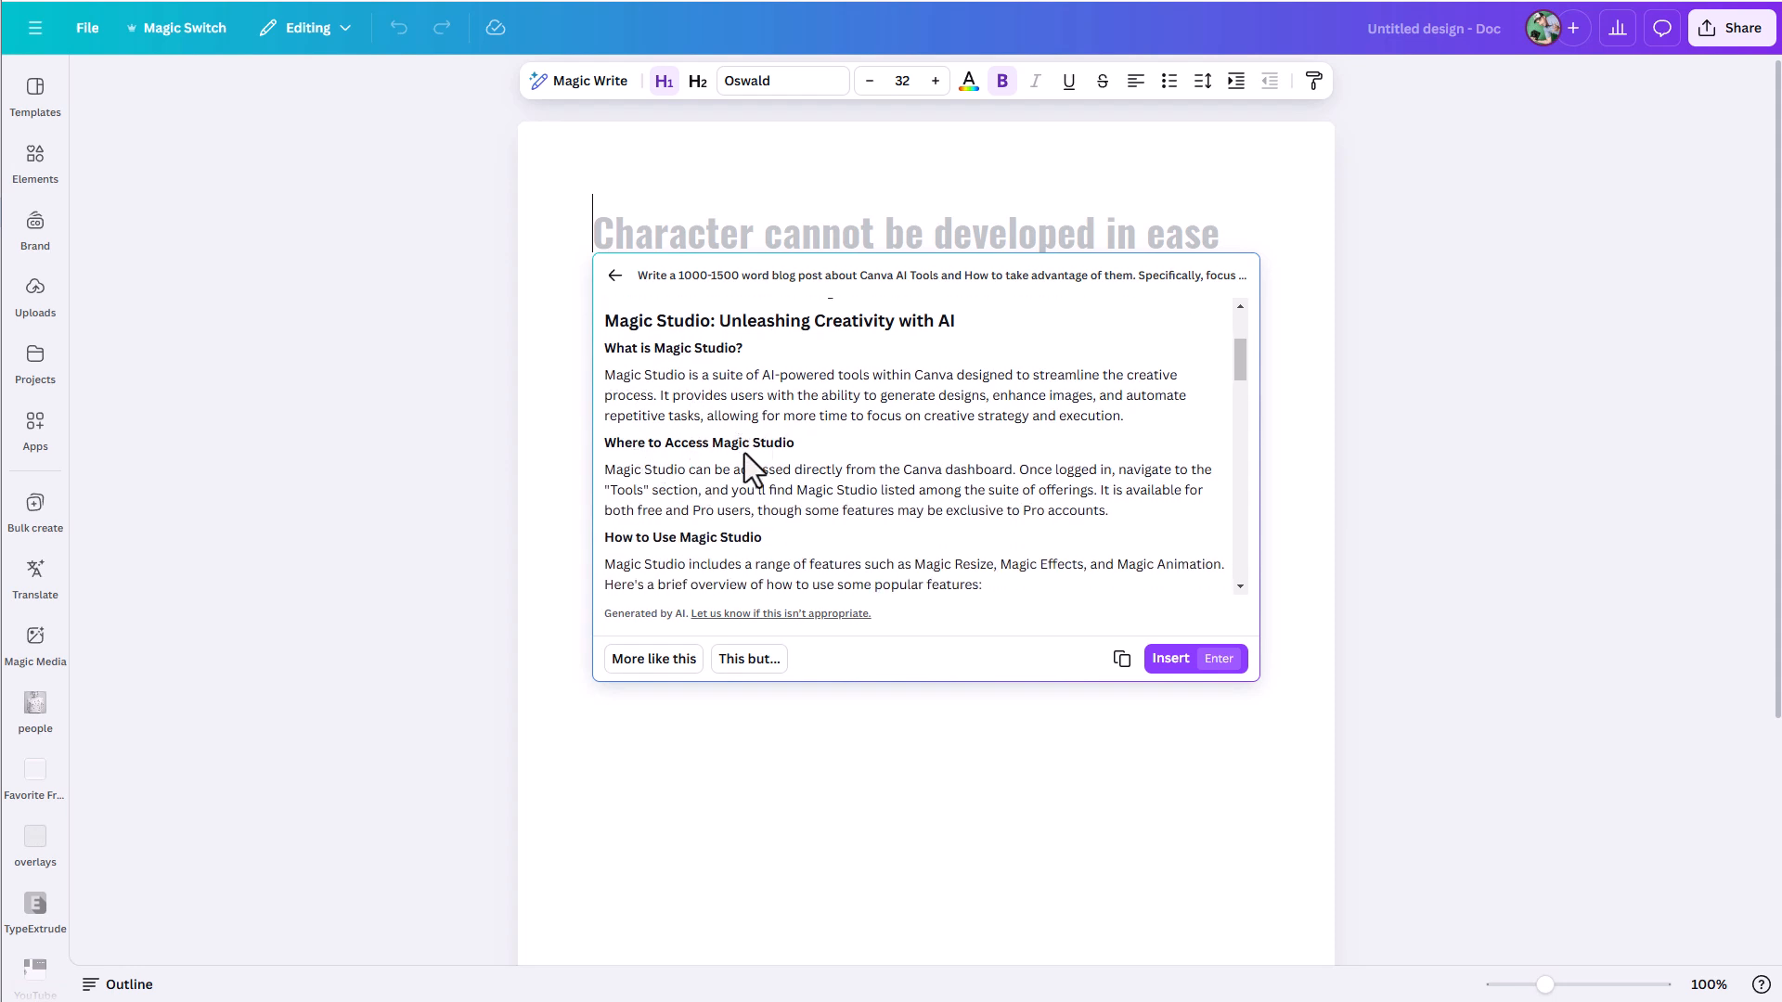
scroll(745, 454, "down", 2)
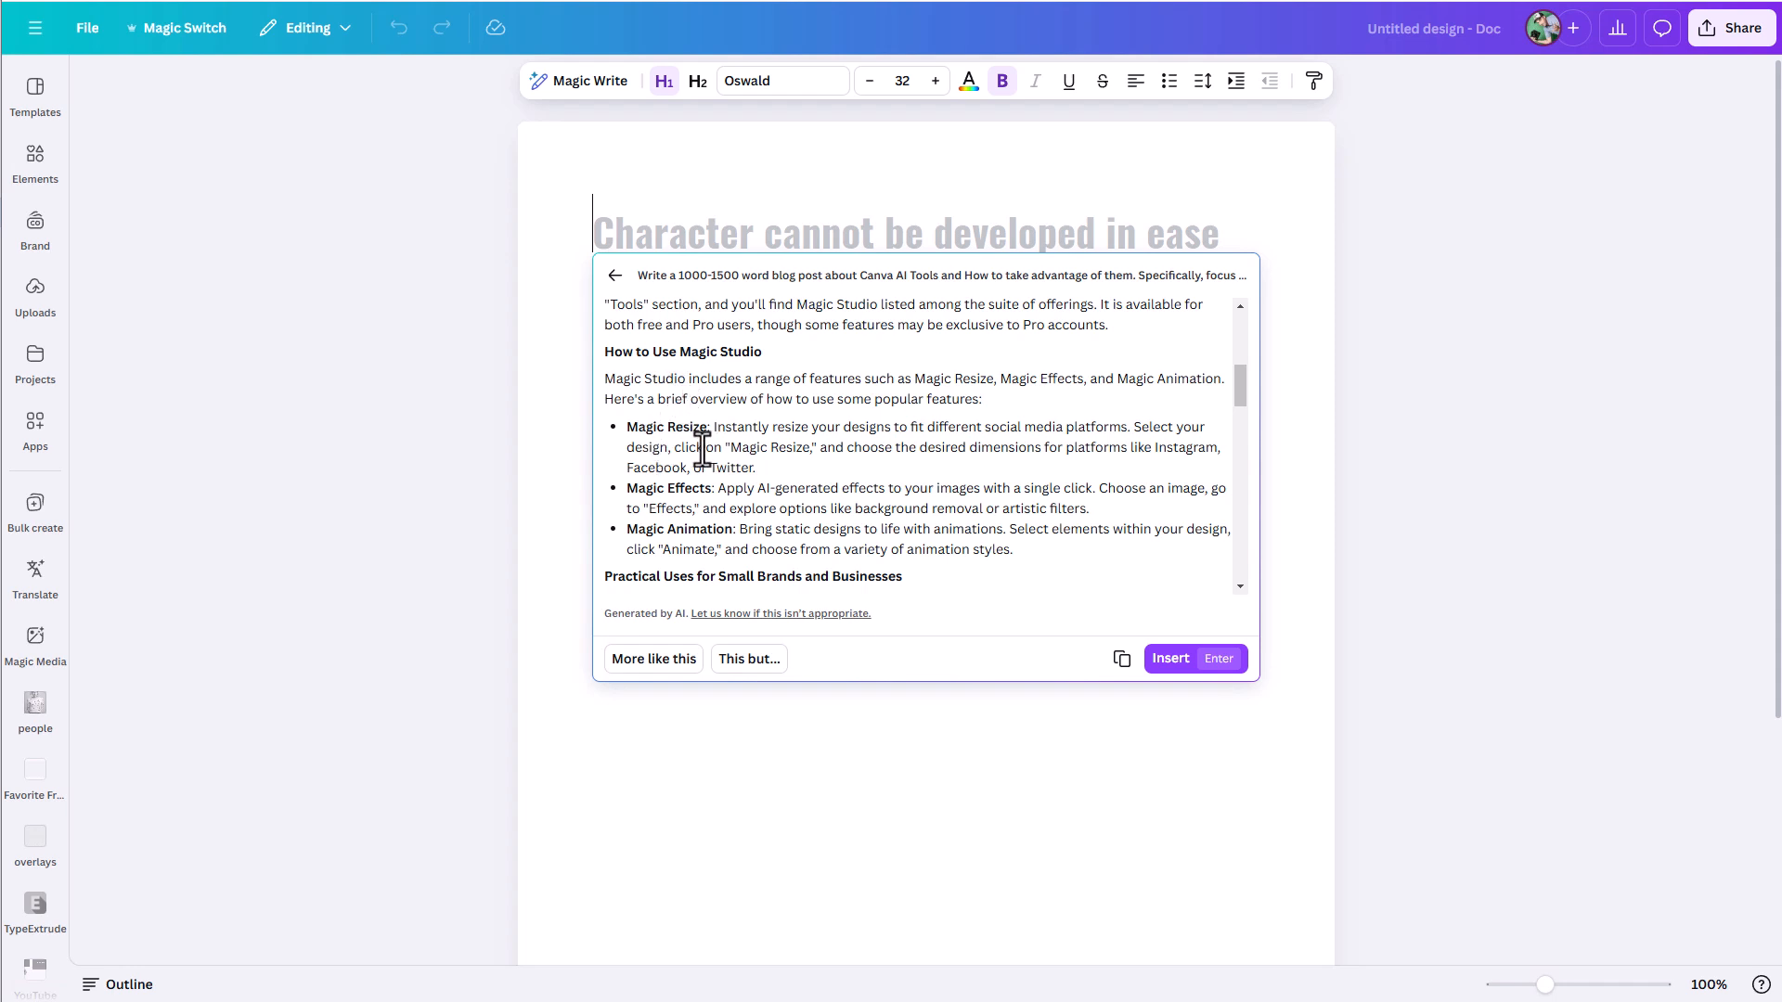
scroll(706, 490, "down", 1)
scroll(706, 490, "down", 2)
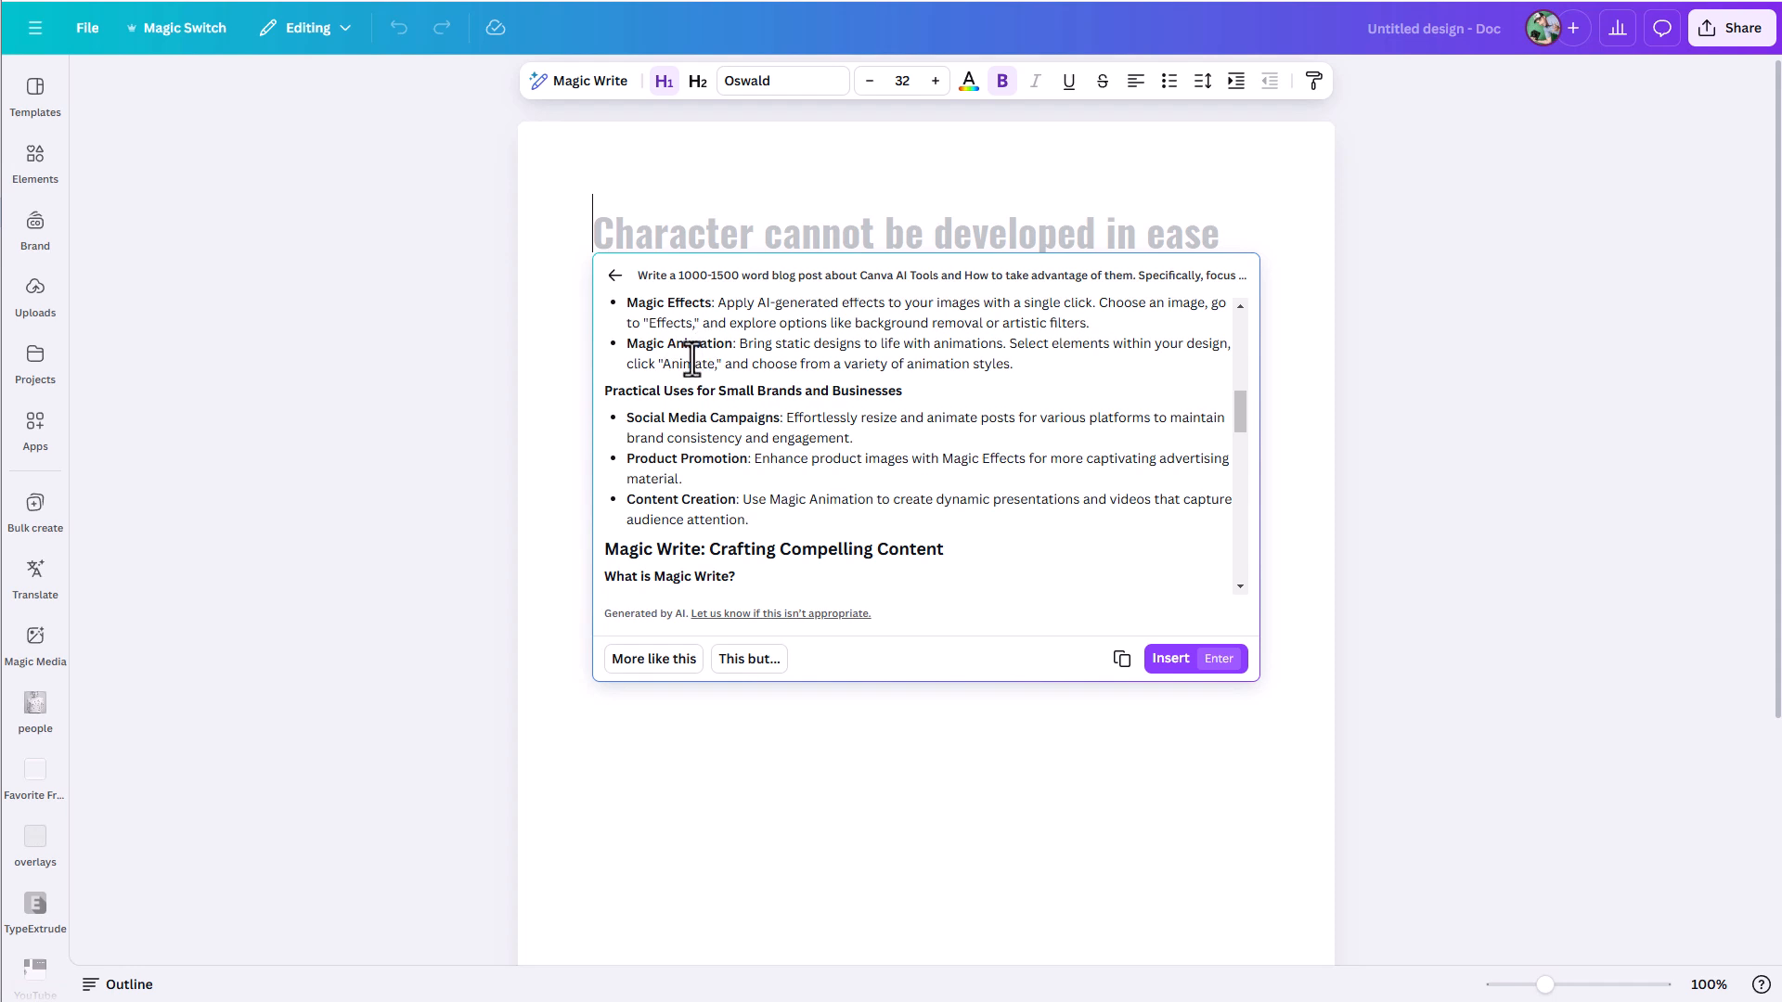
scroll(646, 442, "down", 2)
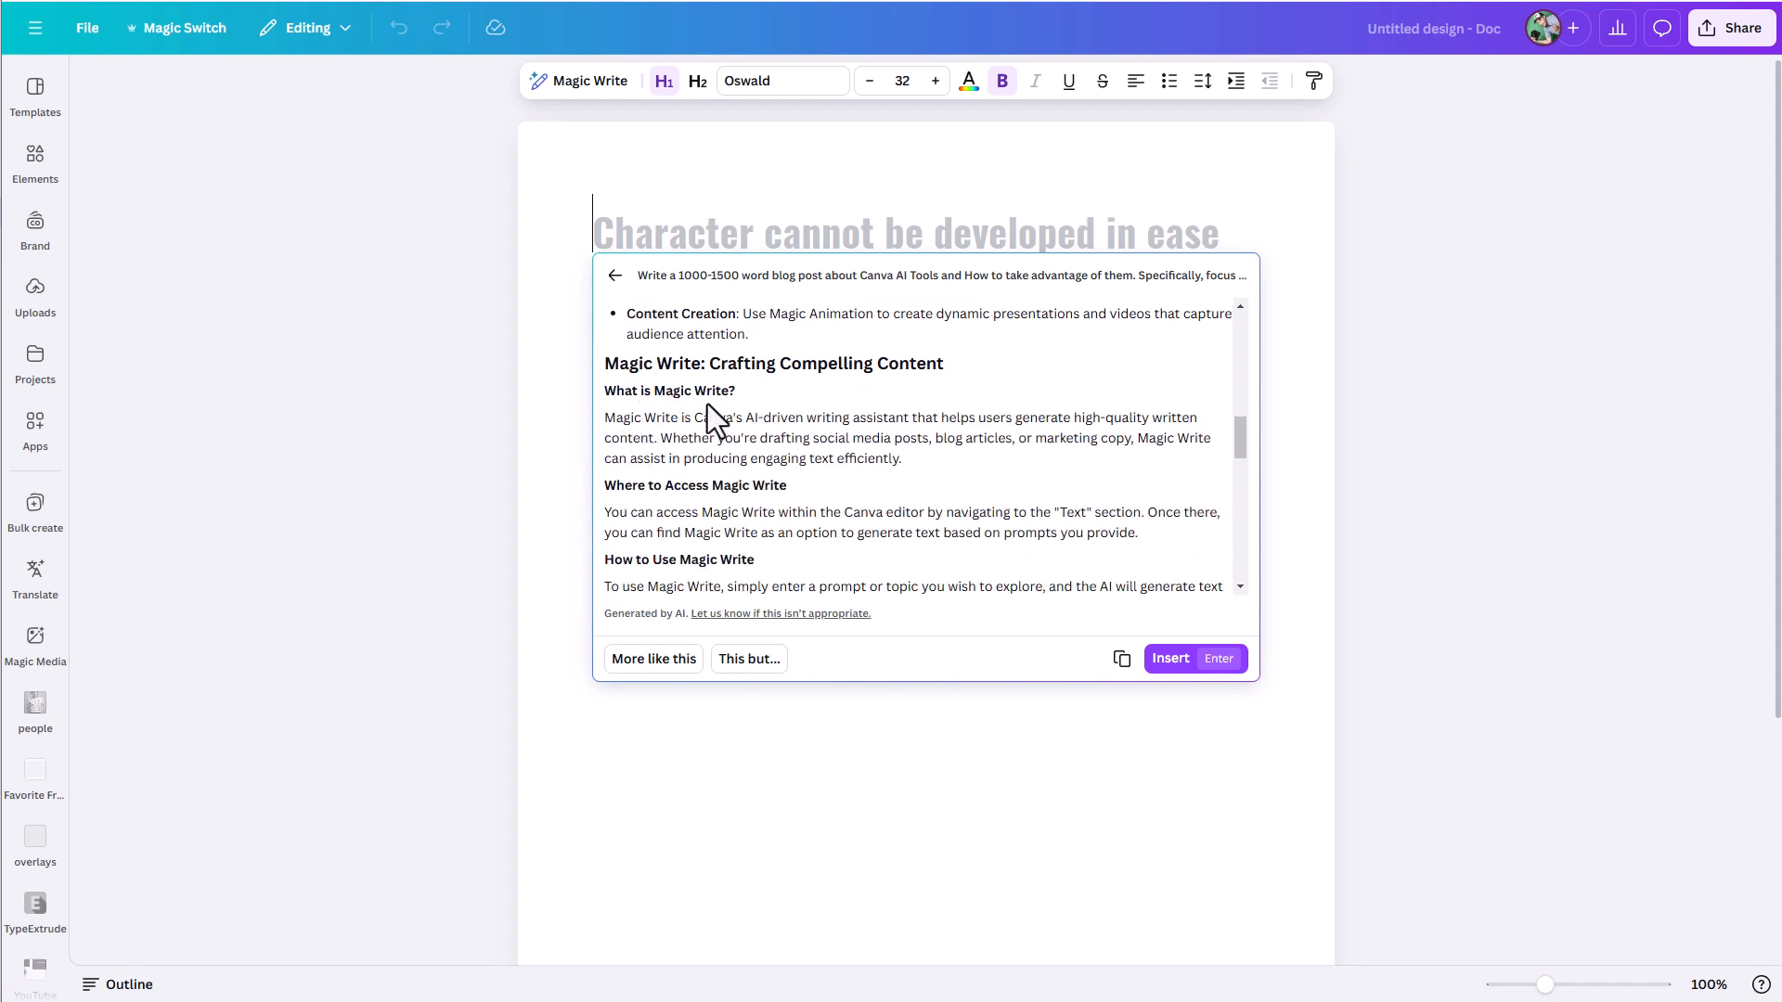
scroll(693, 403, "down", 5)
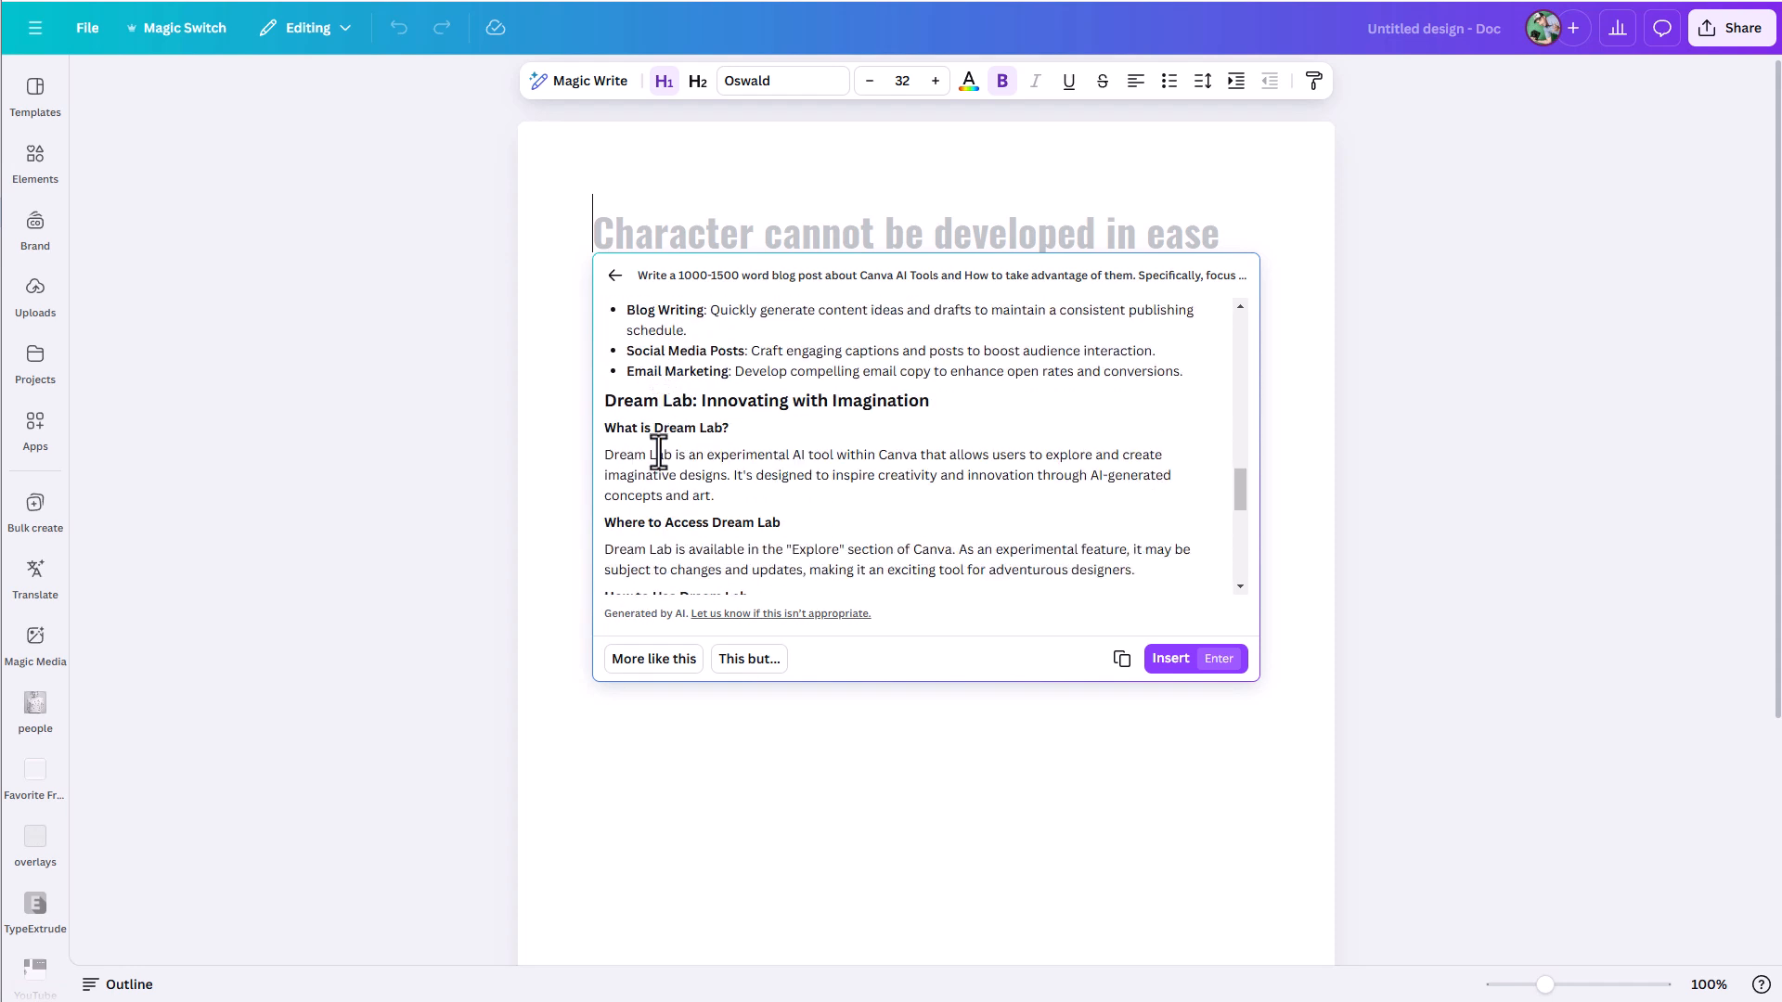
scroll(682, 459, "down", 3)
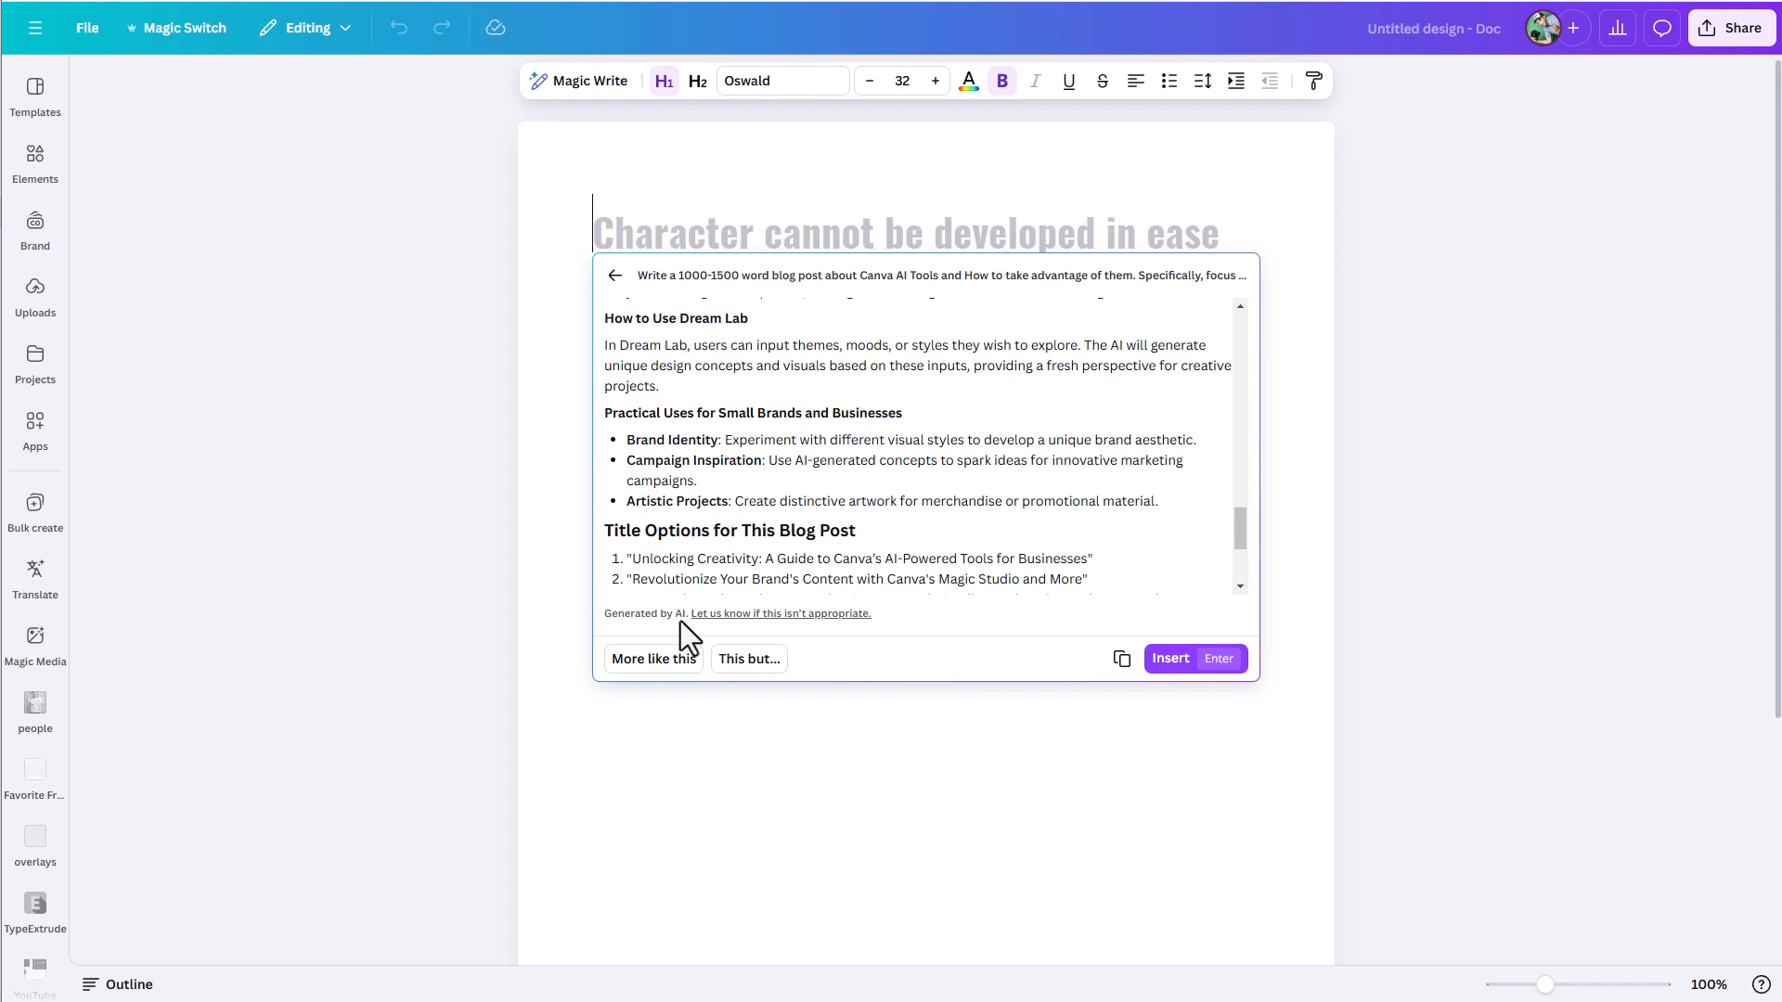
- Enter the revision request "Could you specifically include section on Magic Edit, Magic Grab, Grab Text, Magic Eraser, and Magic Expand"
left_click(746, 666)
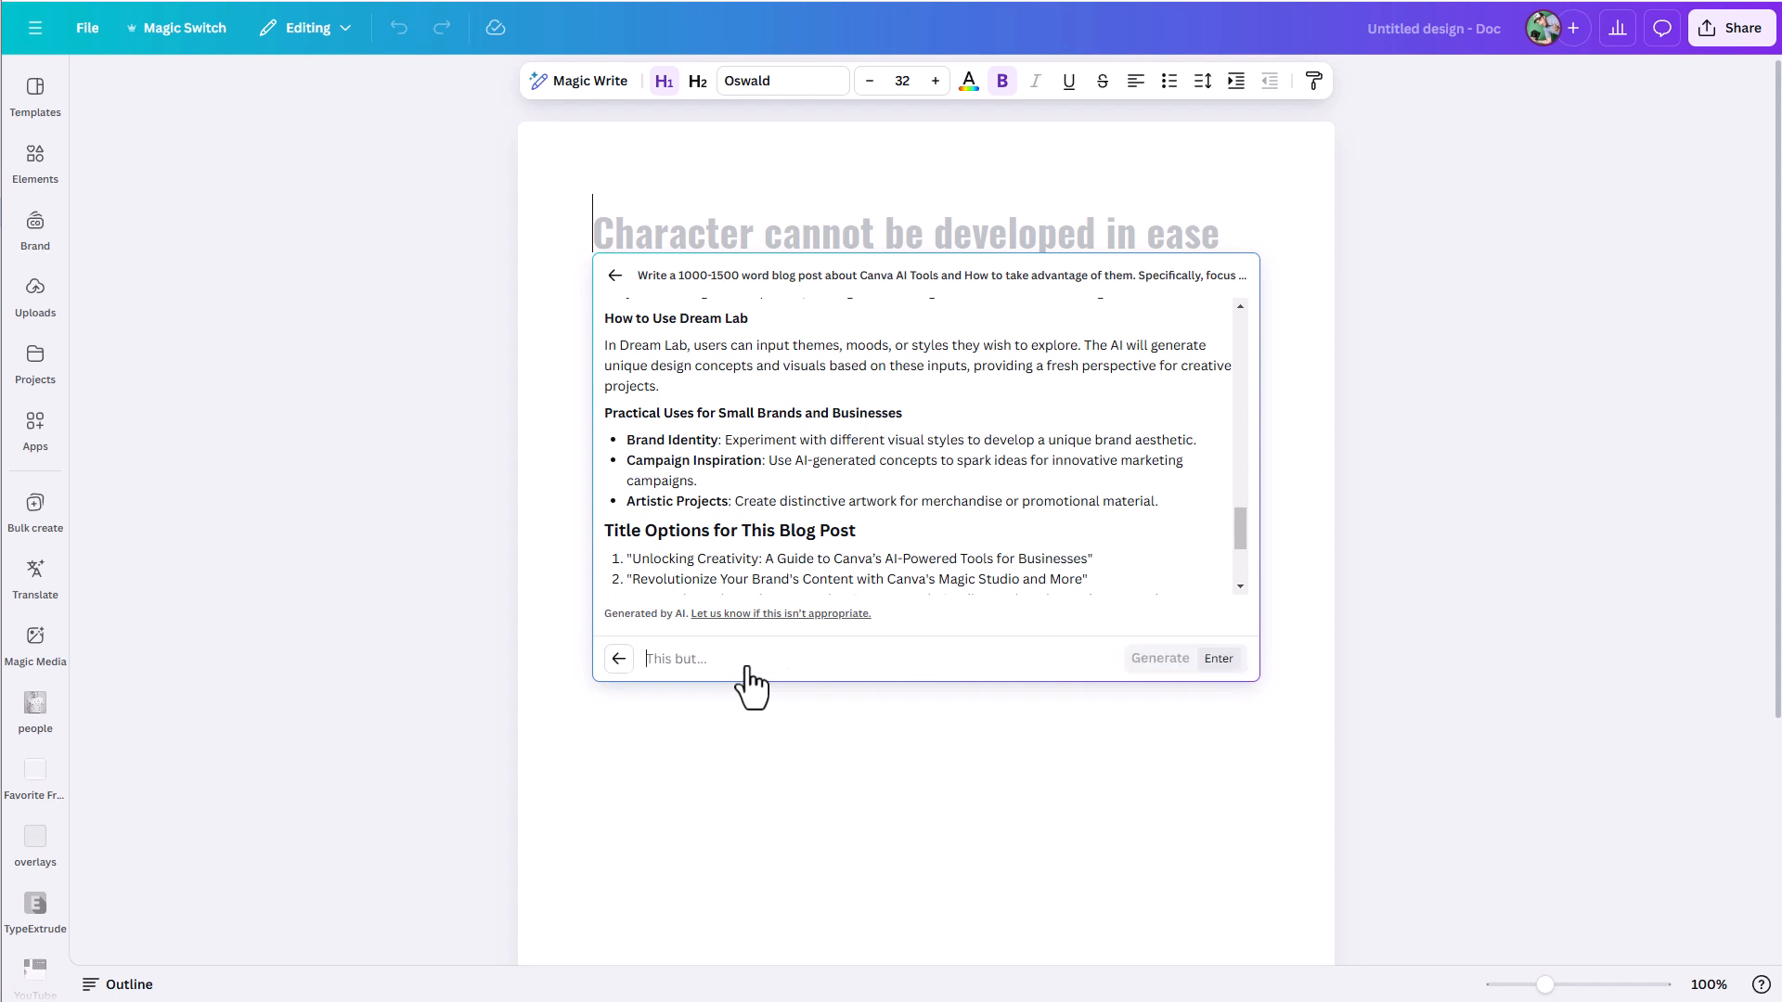
type("Could you specifically i")
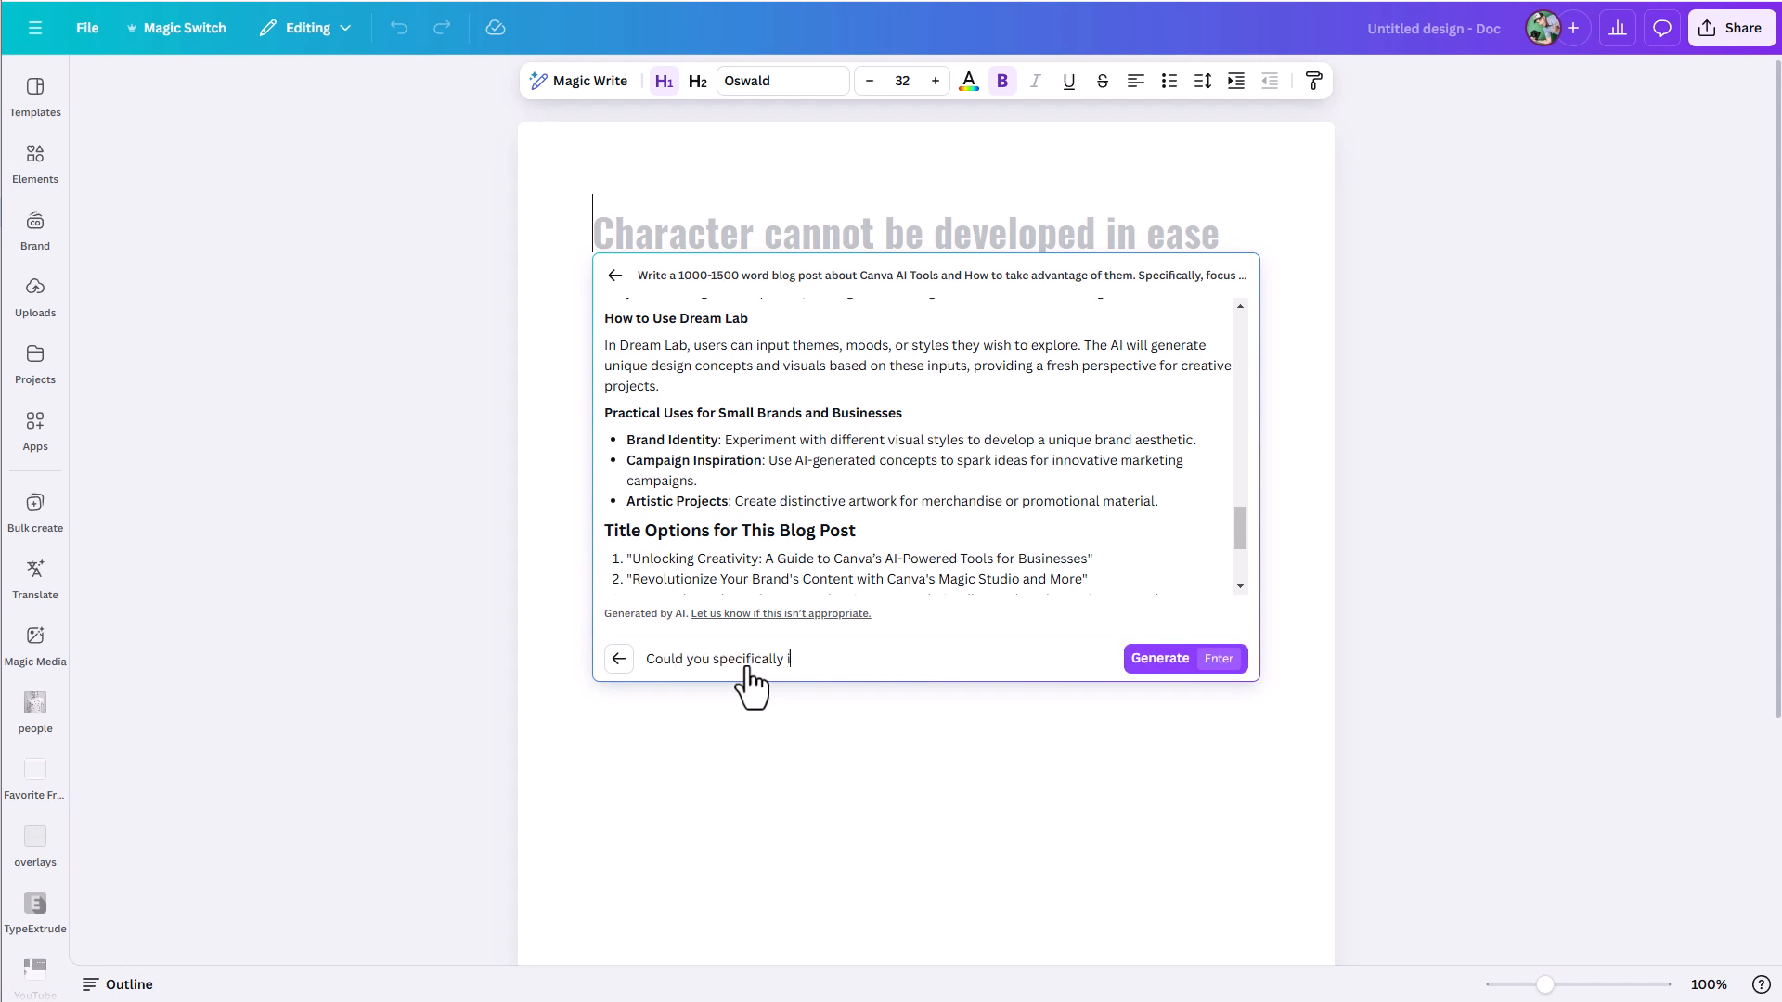
type("nclude section on Magic Edit, Magic")
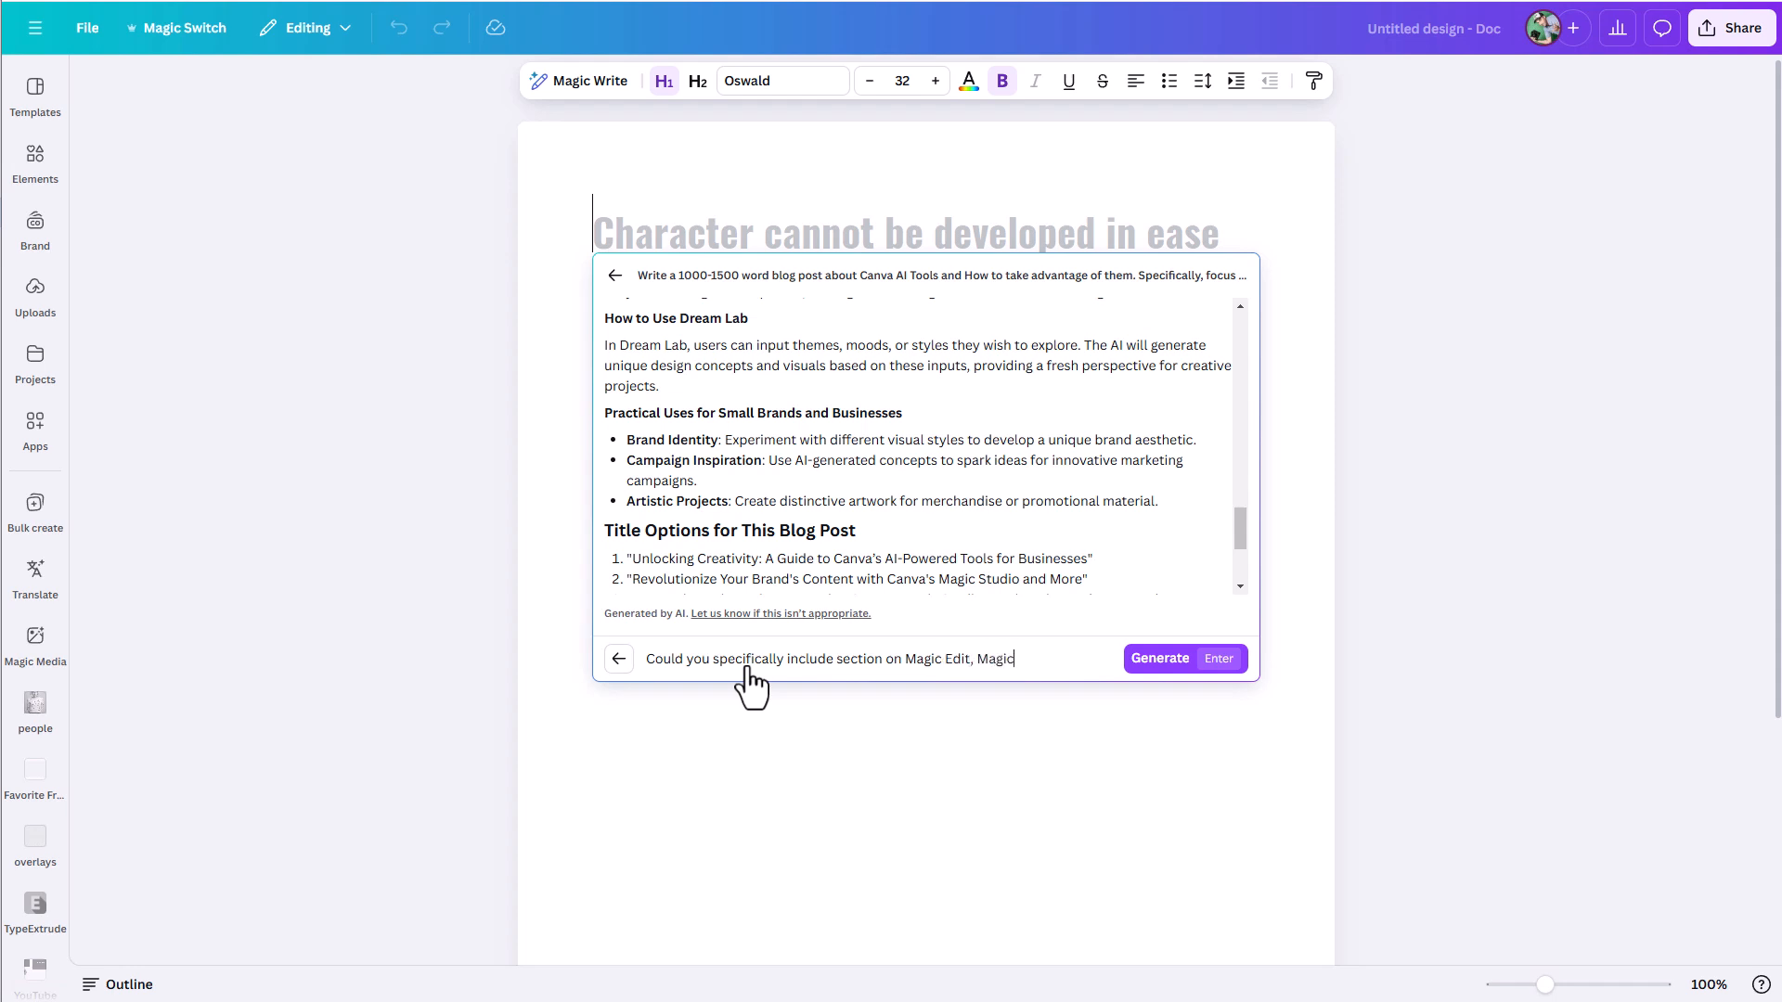
type(" Grab, Magi")
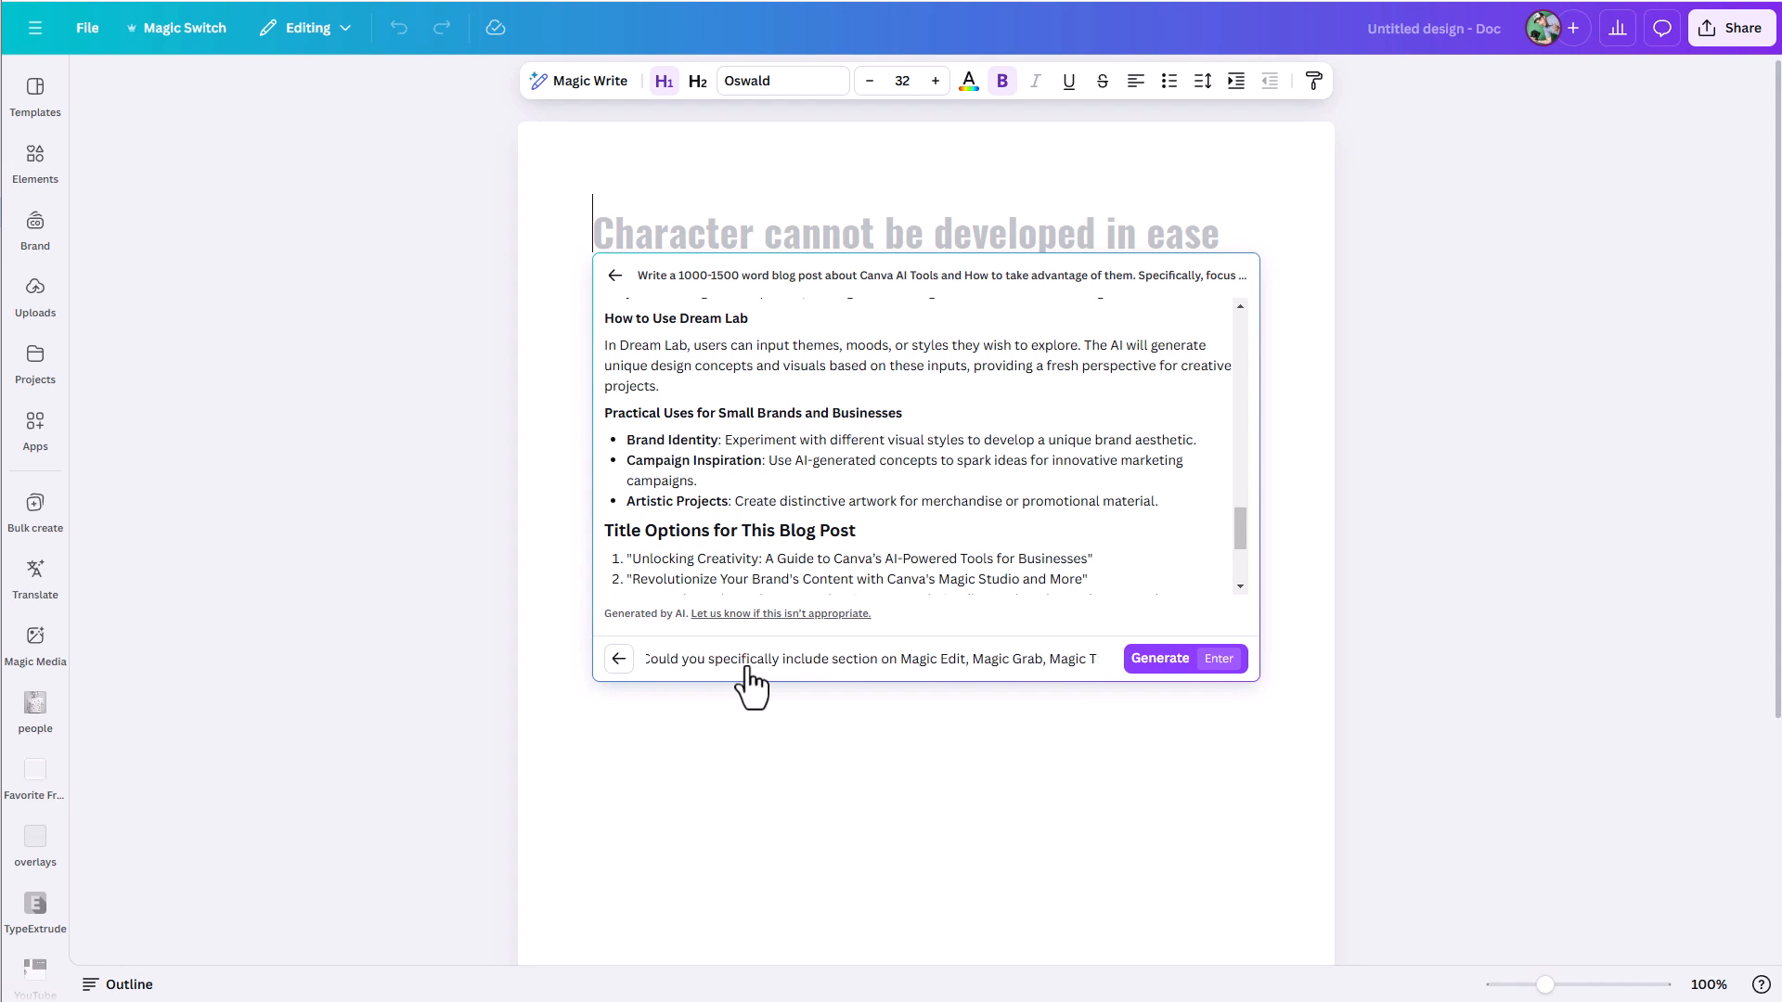
key("BackSpace")
key("BackSpace")
key("BackSpace")
key("BackSpace")
type("Grat T")
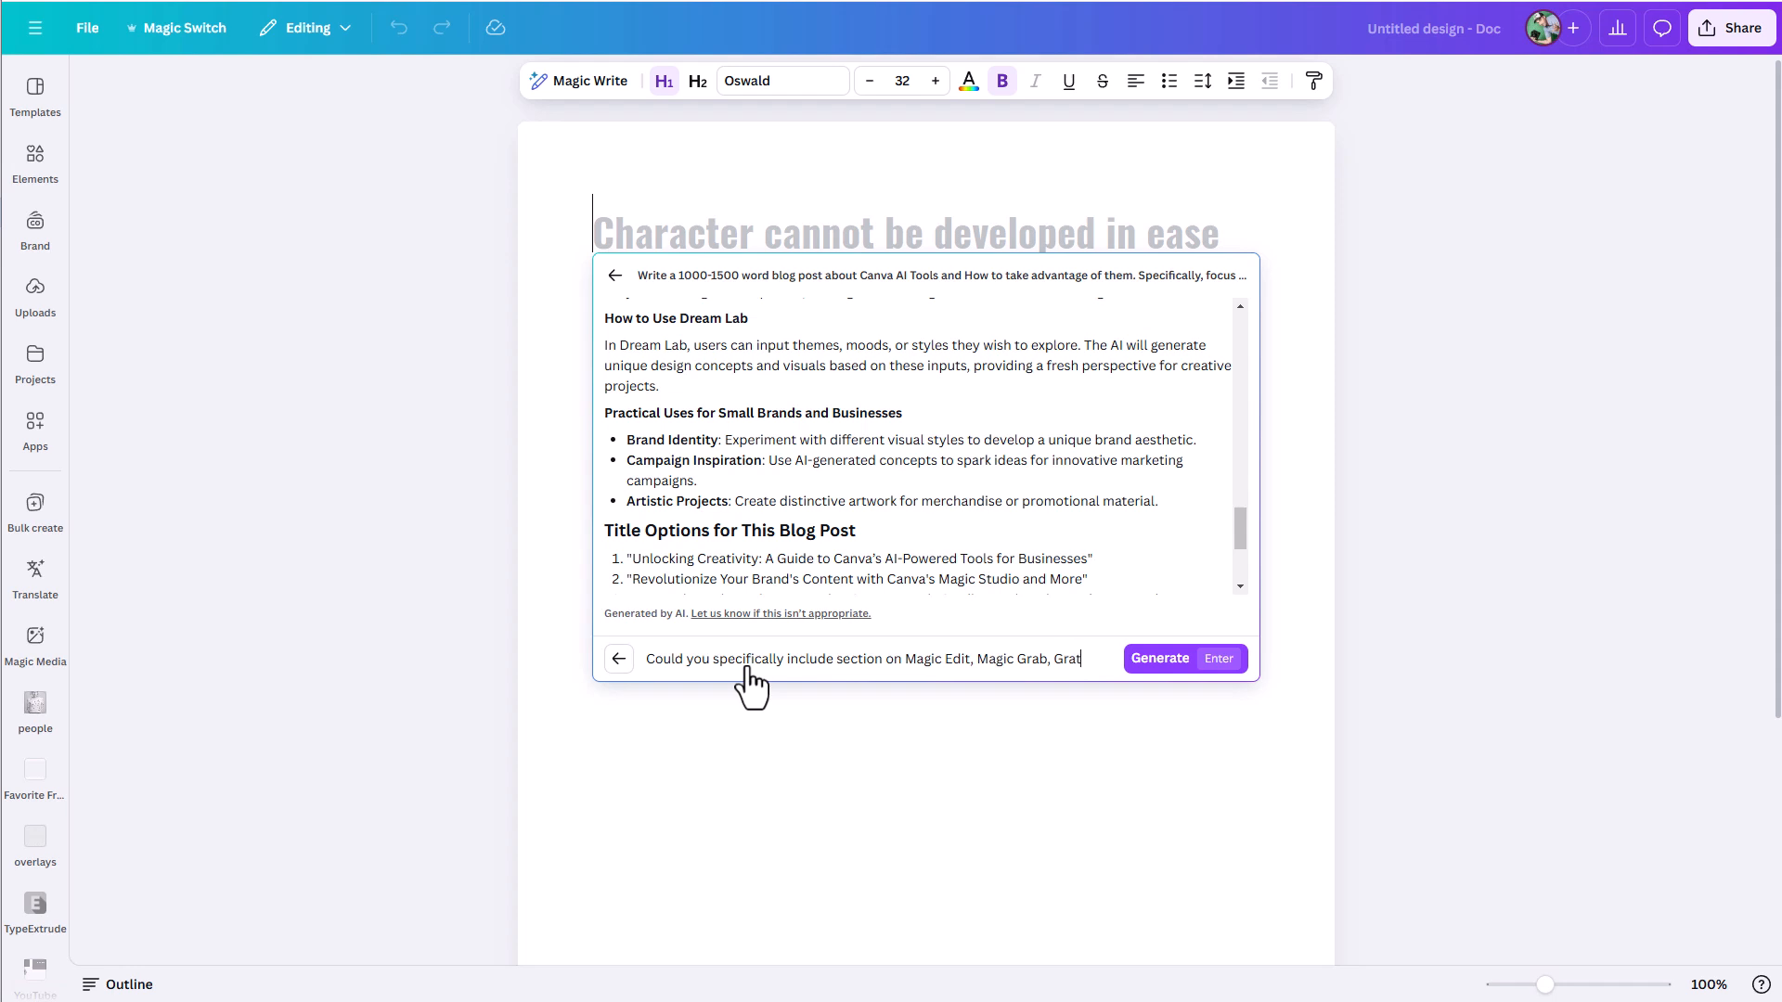
key("BackSpace")
key("BackSpace")
key("BackSpace")
type("b Te")
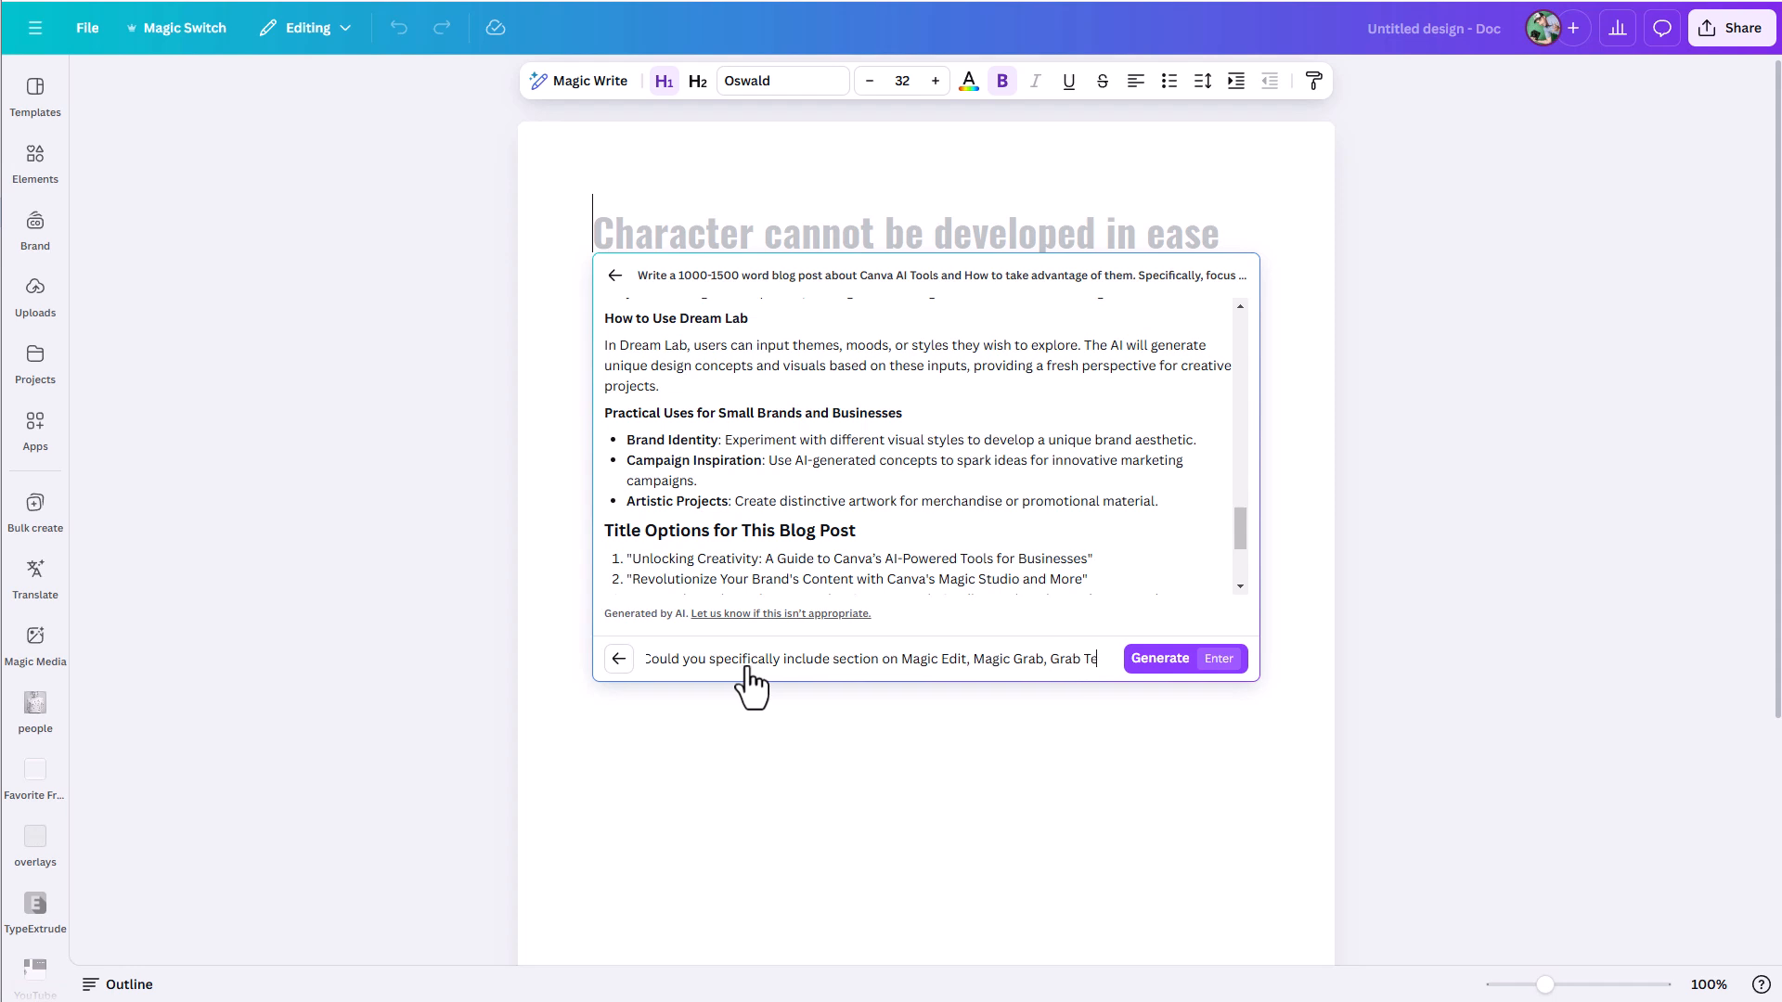
type("xt, Magic Eraser, and Magic Expand")
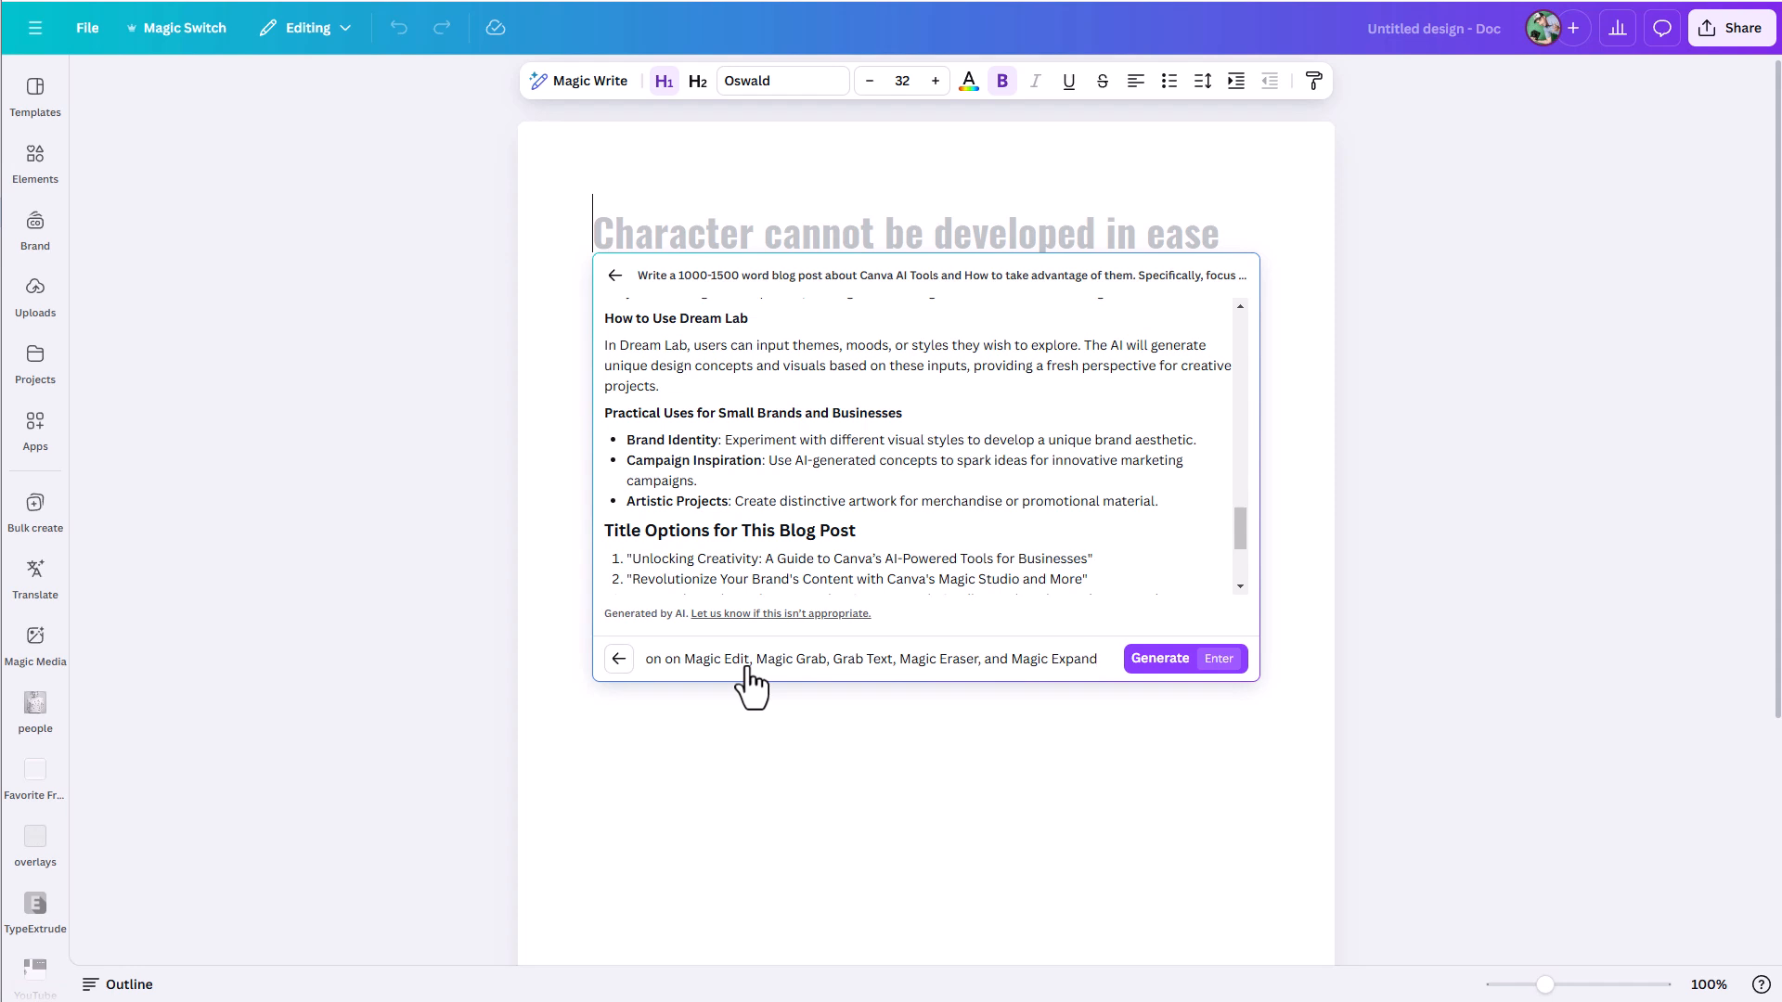
- Generate the revised blog post and insert it into the document
left_click(1166, 659)
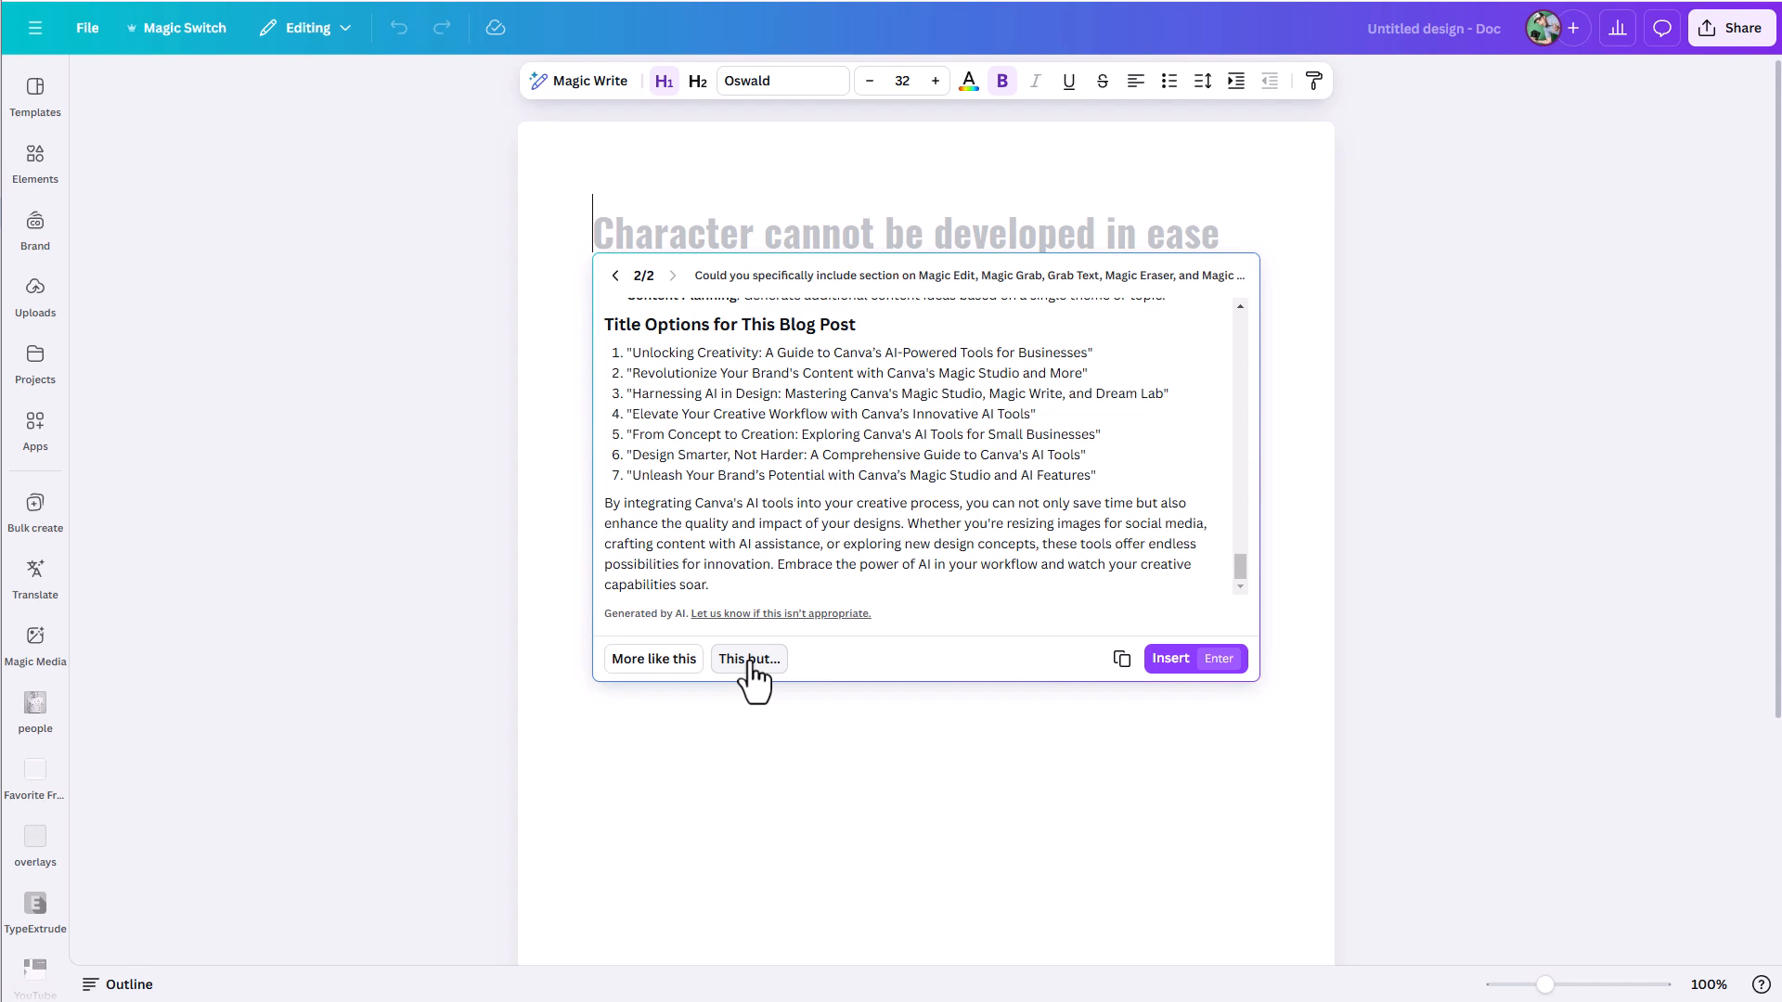
left_click(1171, 660)
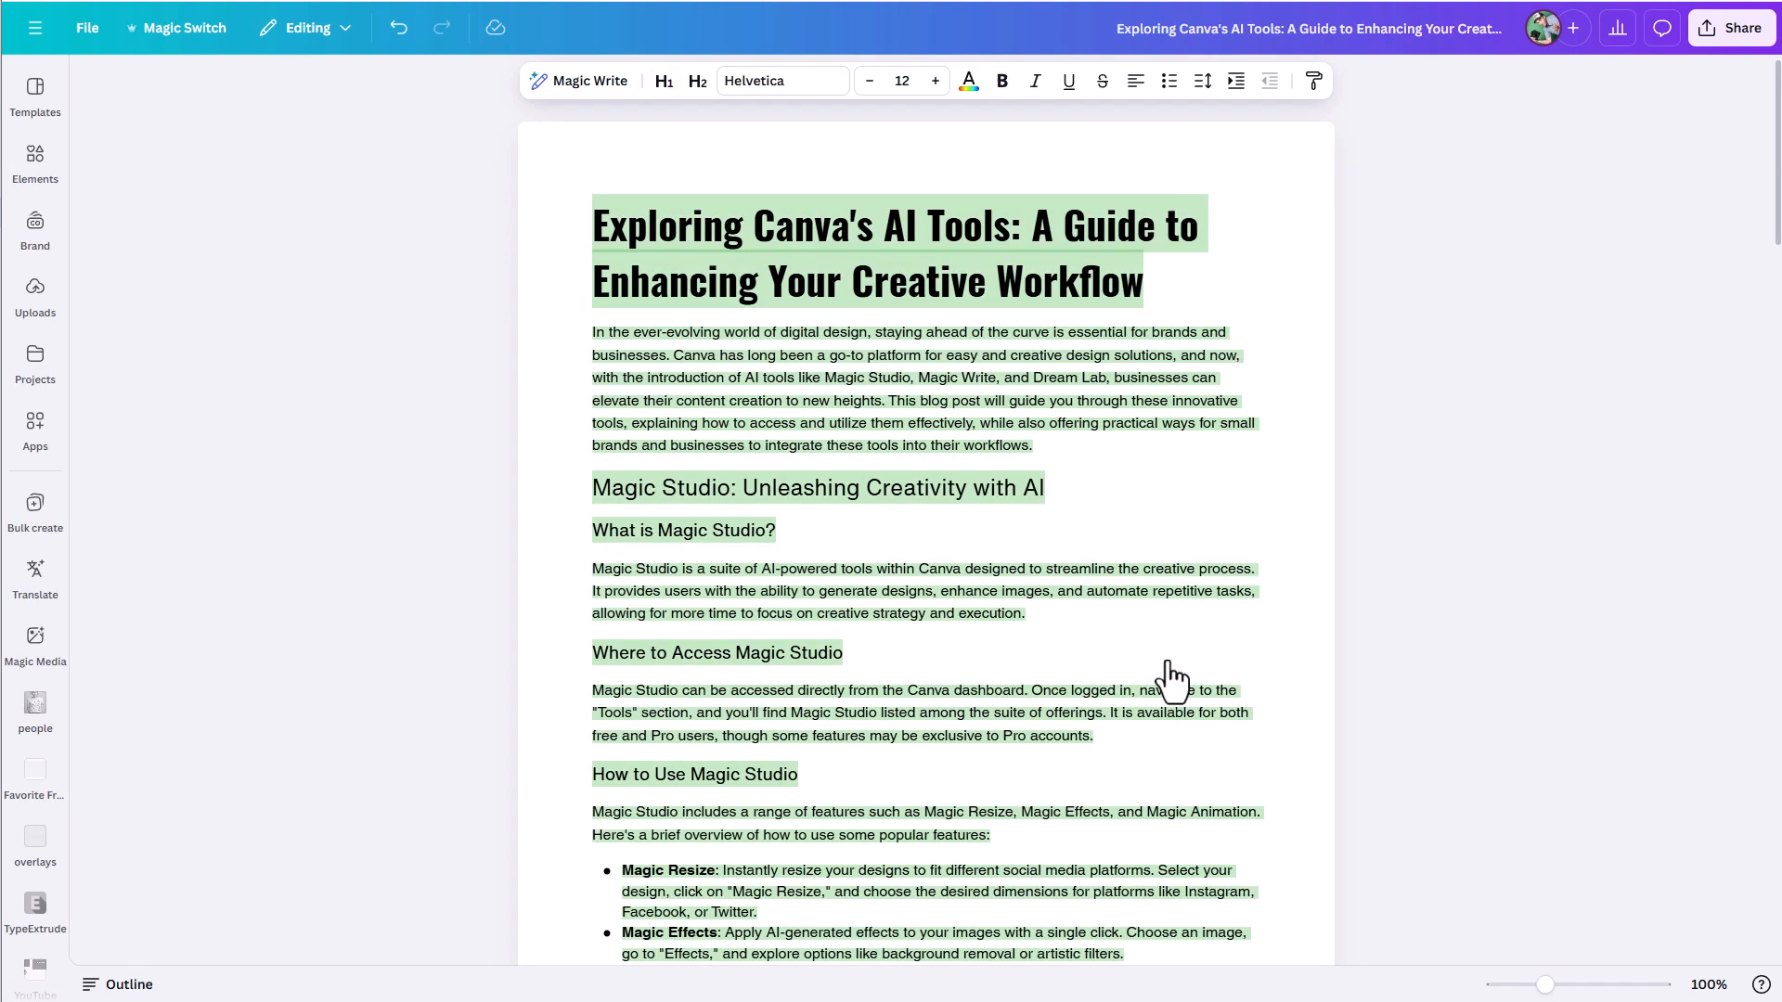
left_click(1240, 502)
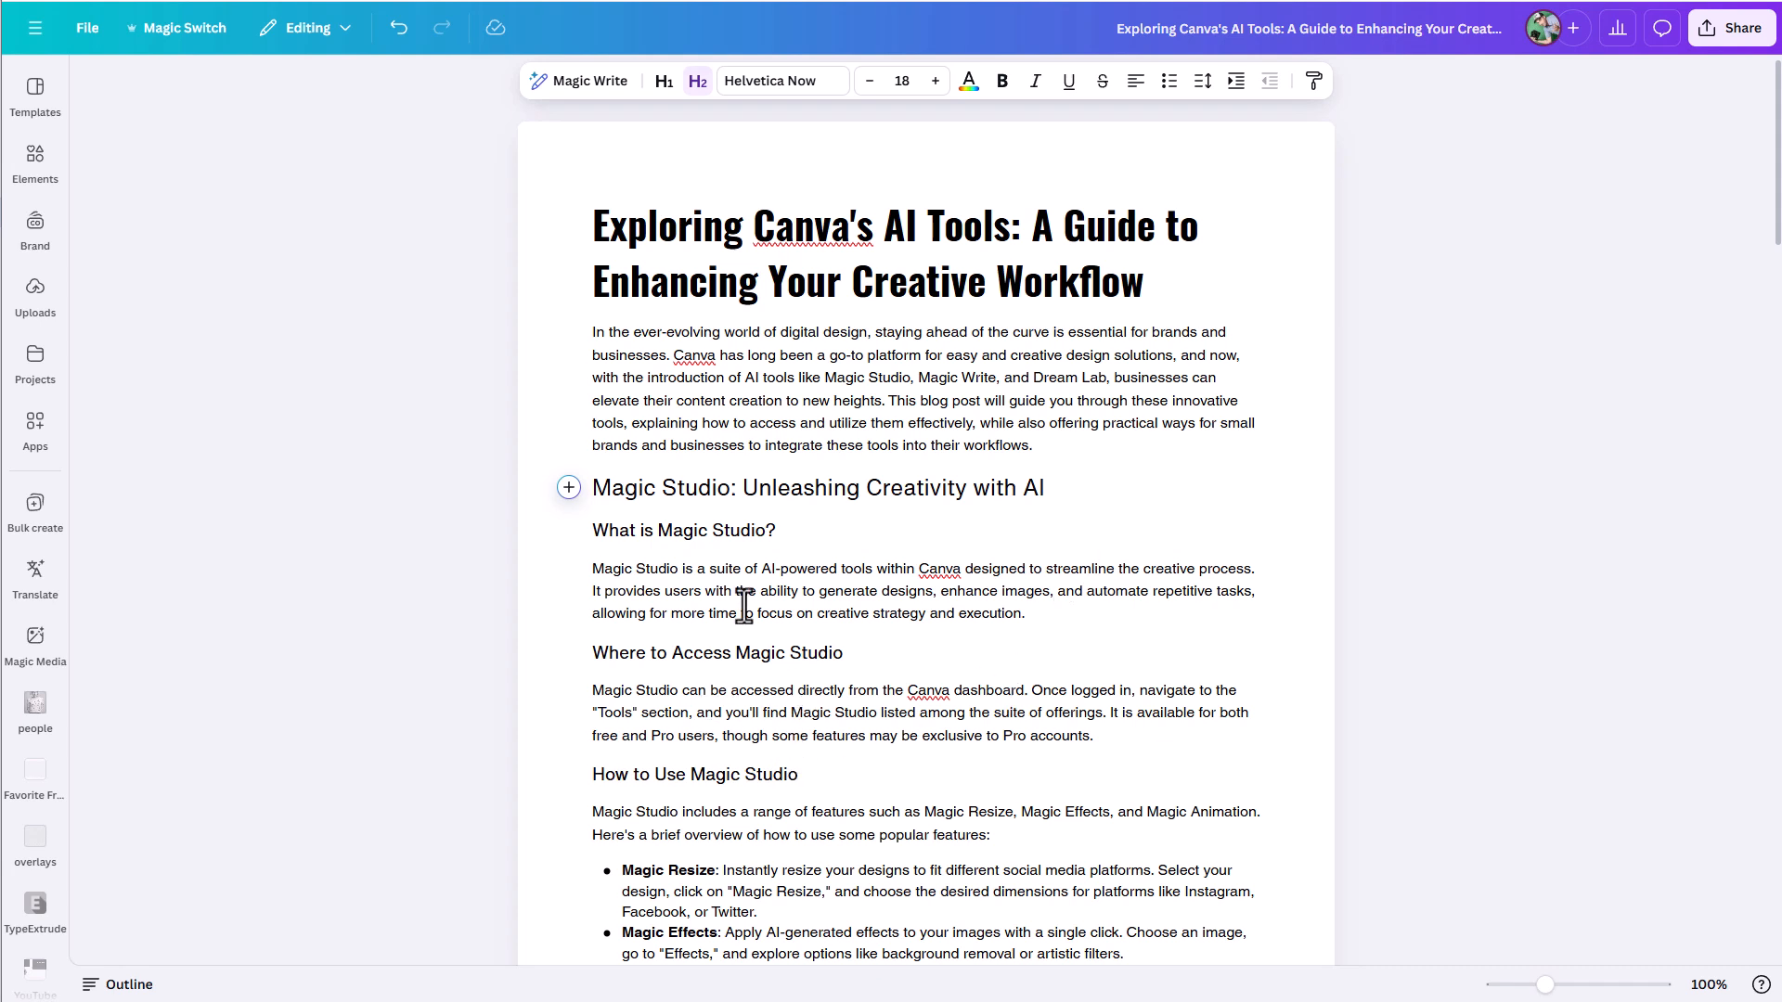
- Generate a shortened version of the introductory paragraph with Magic Write, and dismiss it without replacing the text
left_click_drag(1065, 423, 583, 347)
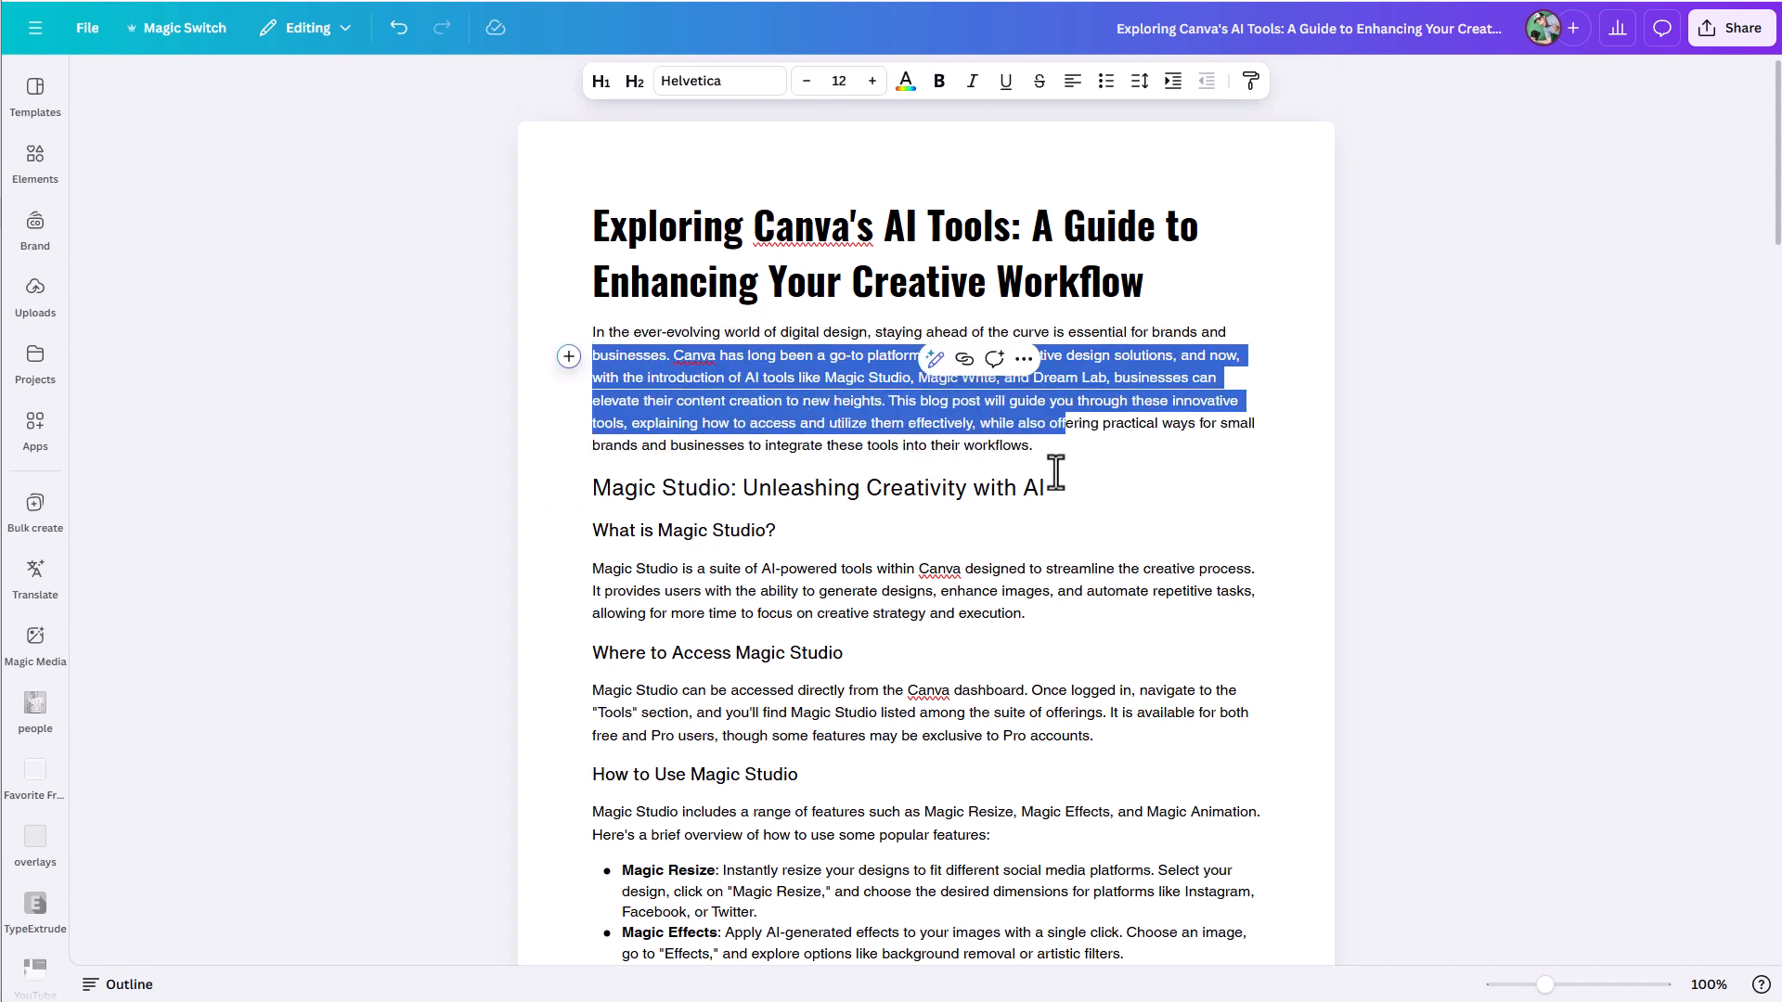
left_click_drag(1036, 445, 591, 334)
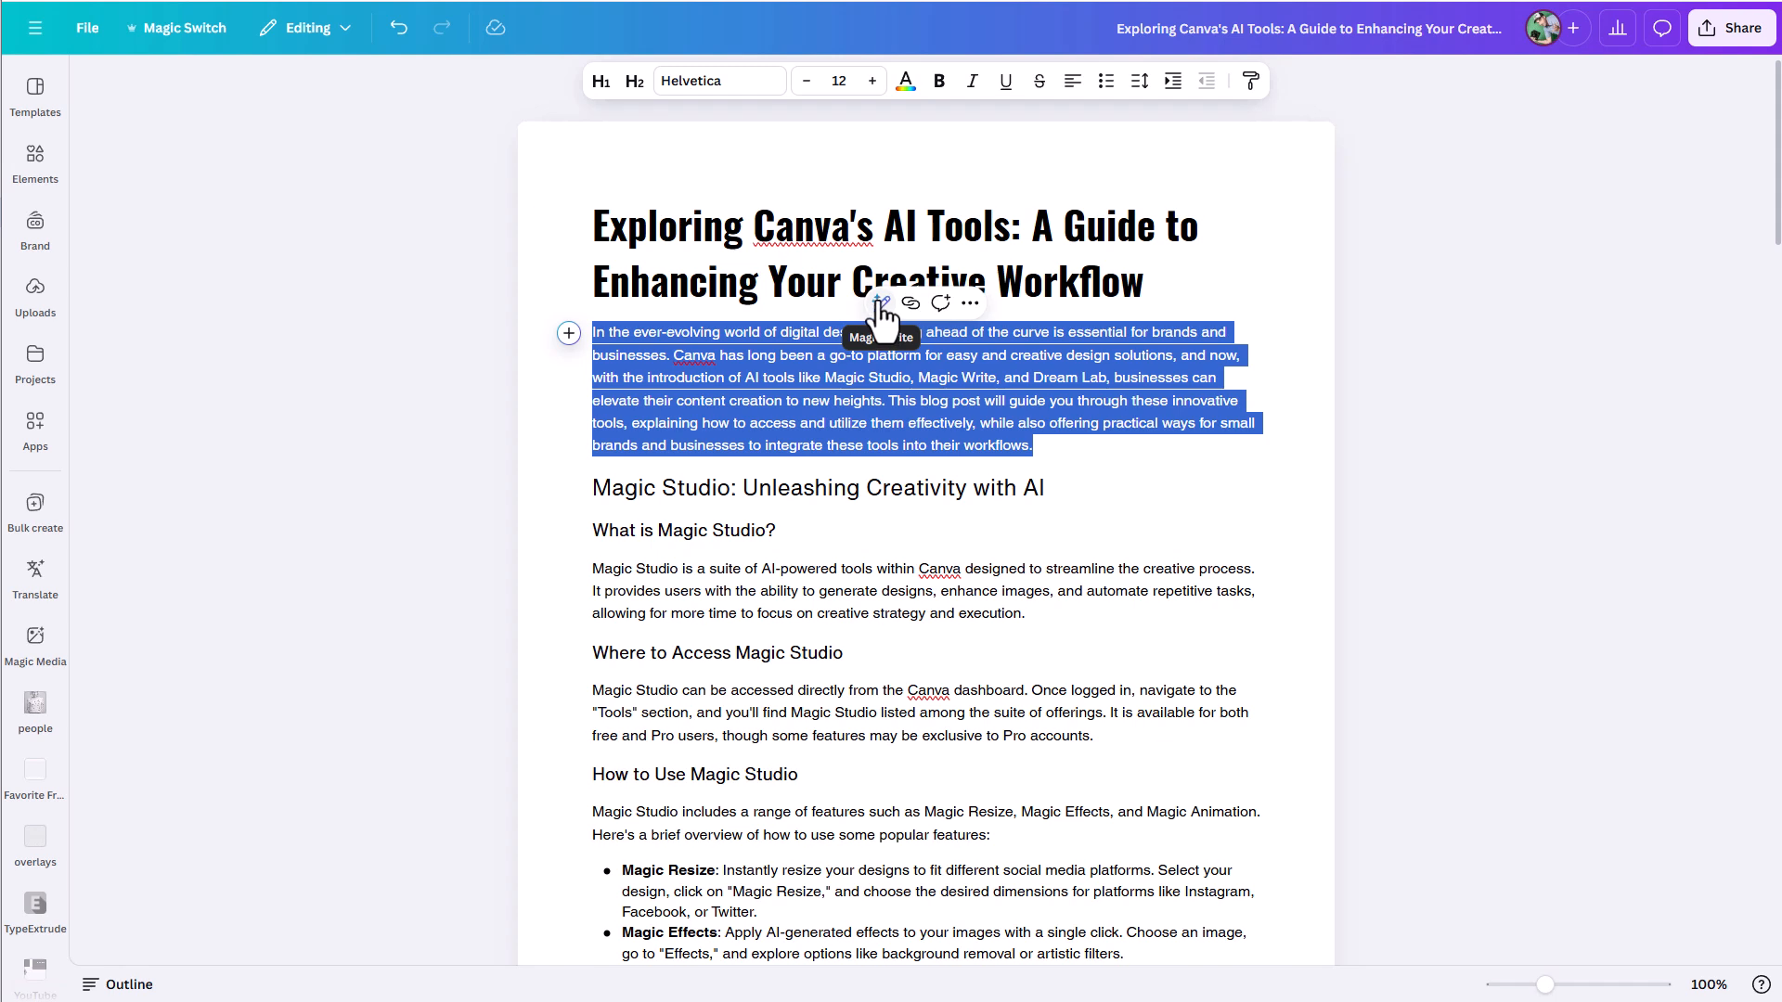
left_click(879, 303)
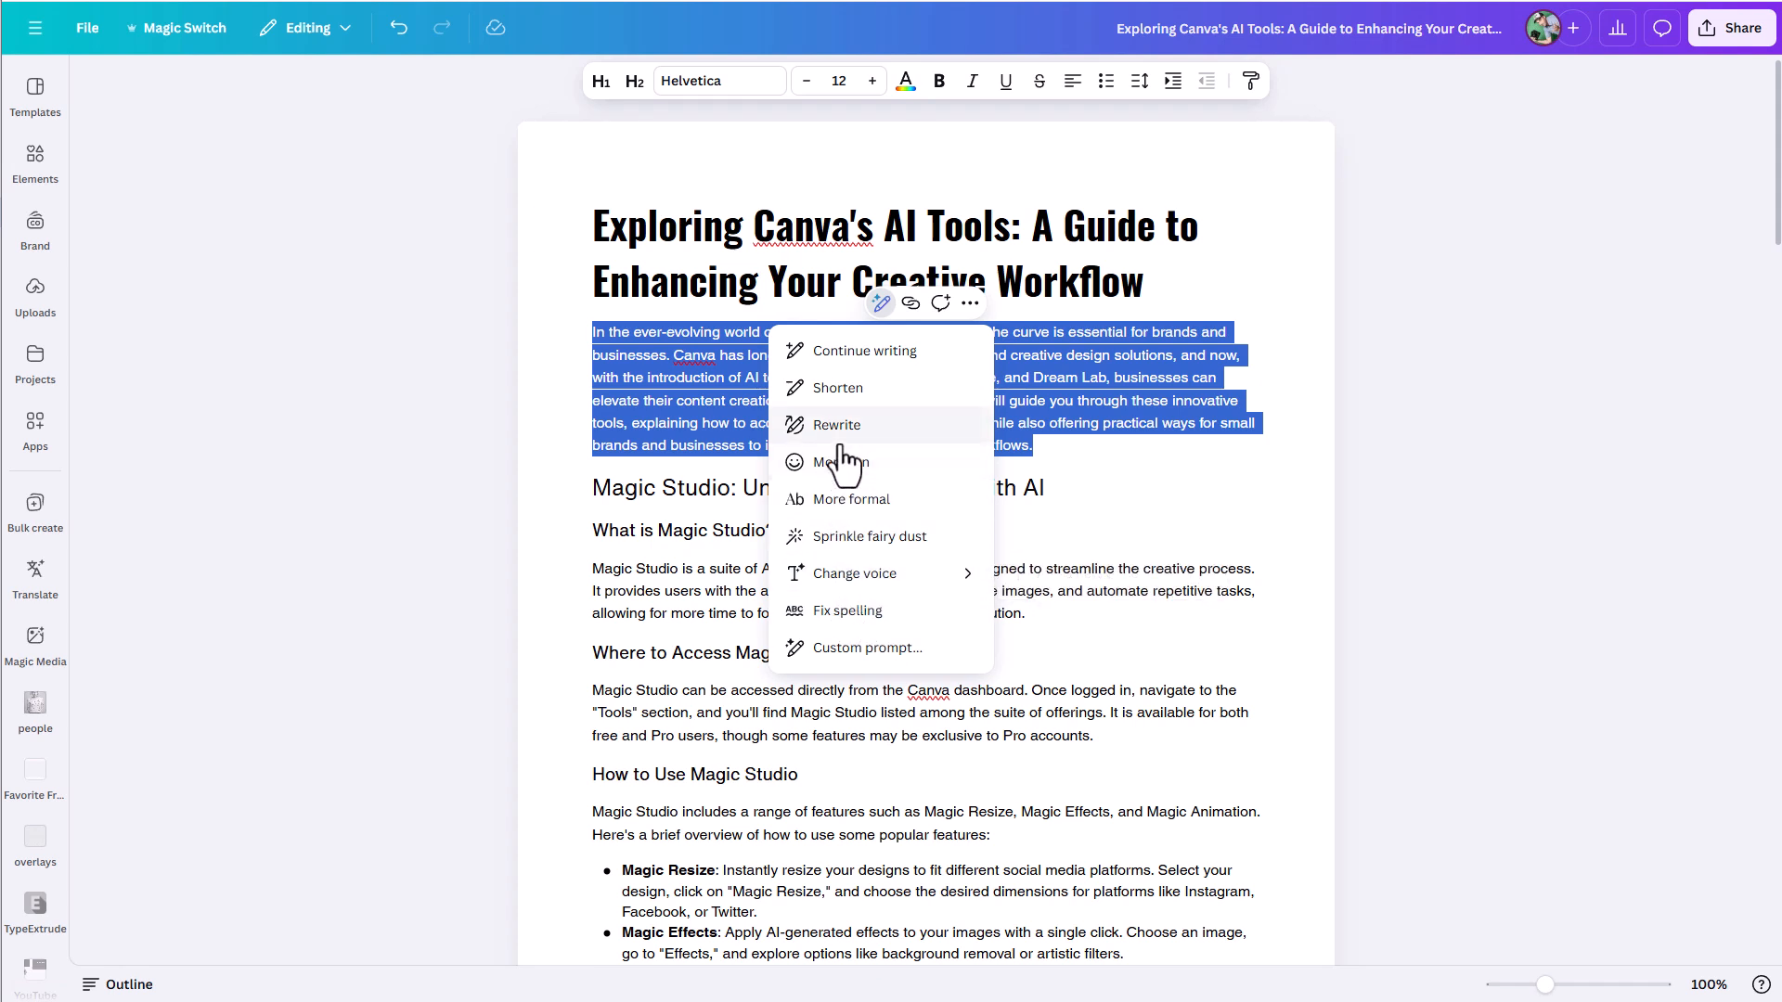
left_click(829, 390)
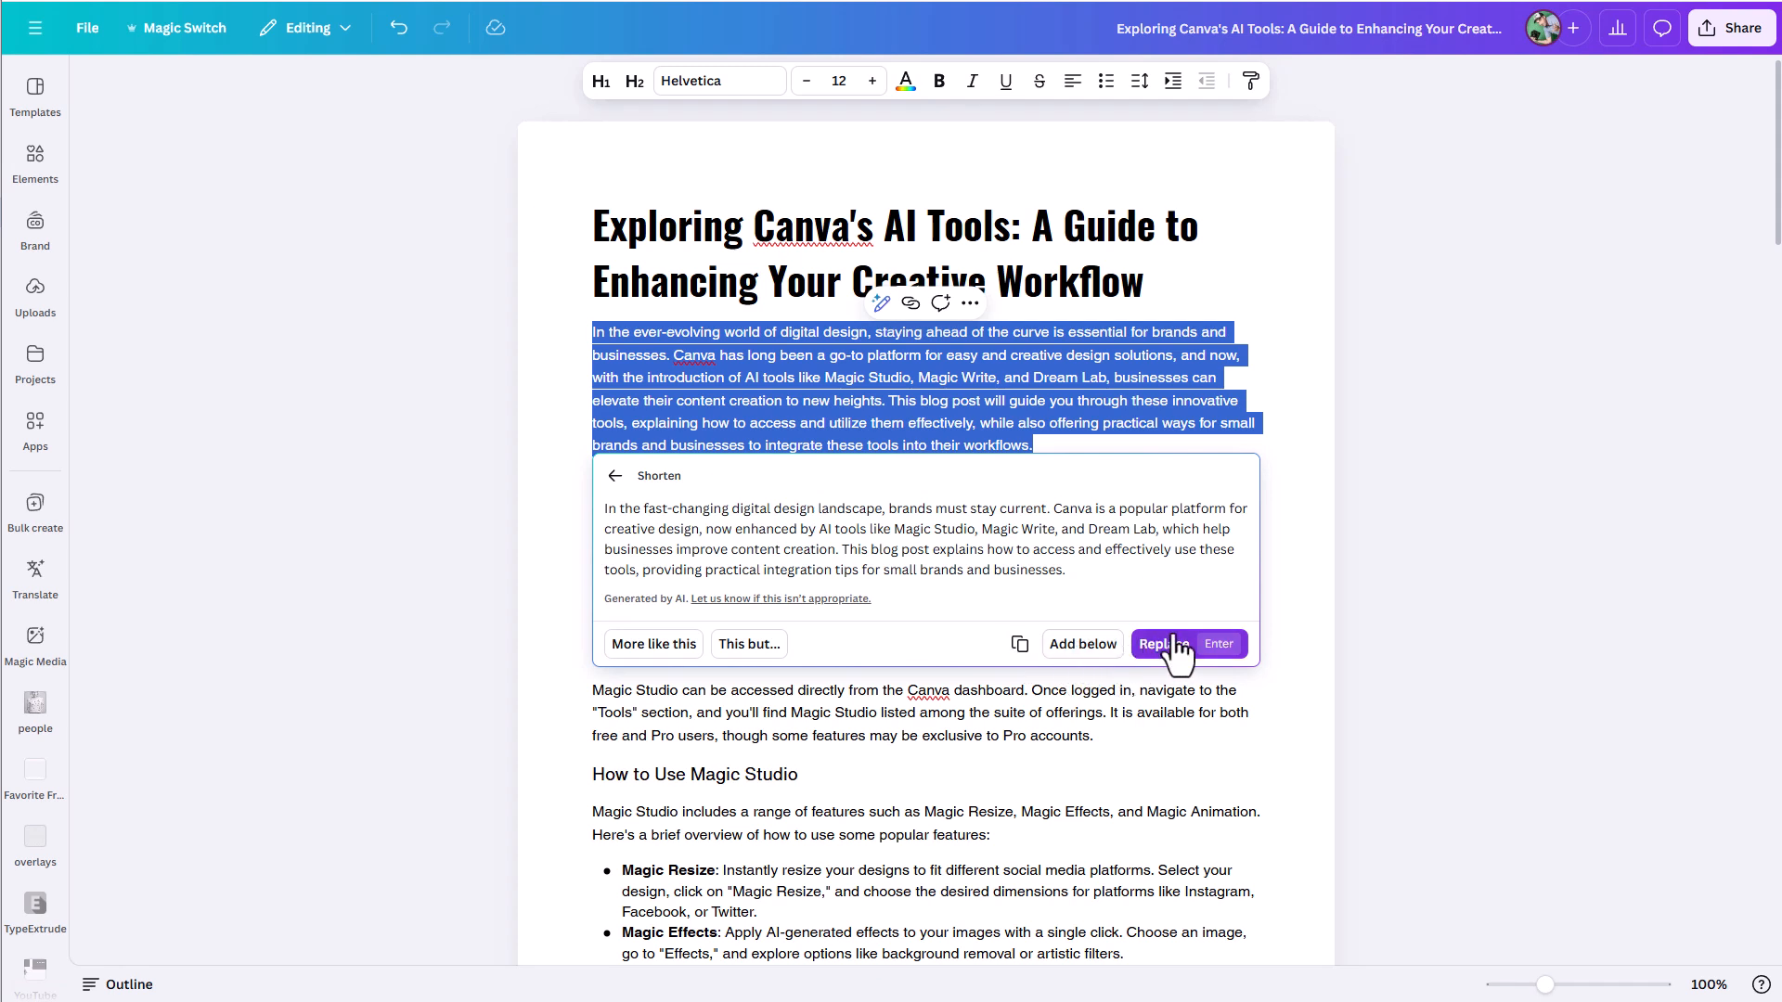
left_click(1297, 461)
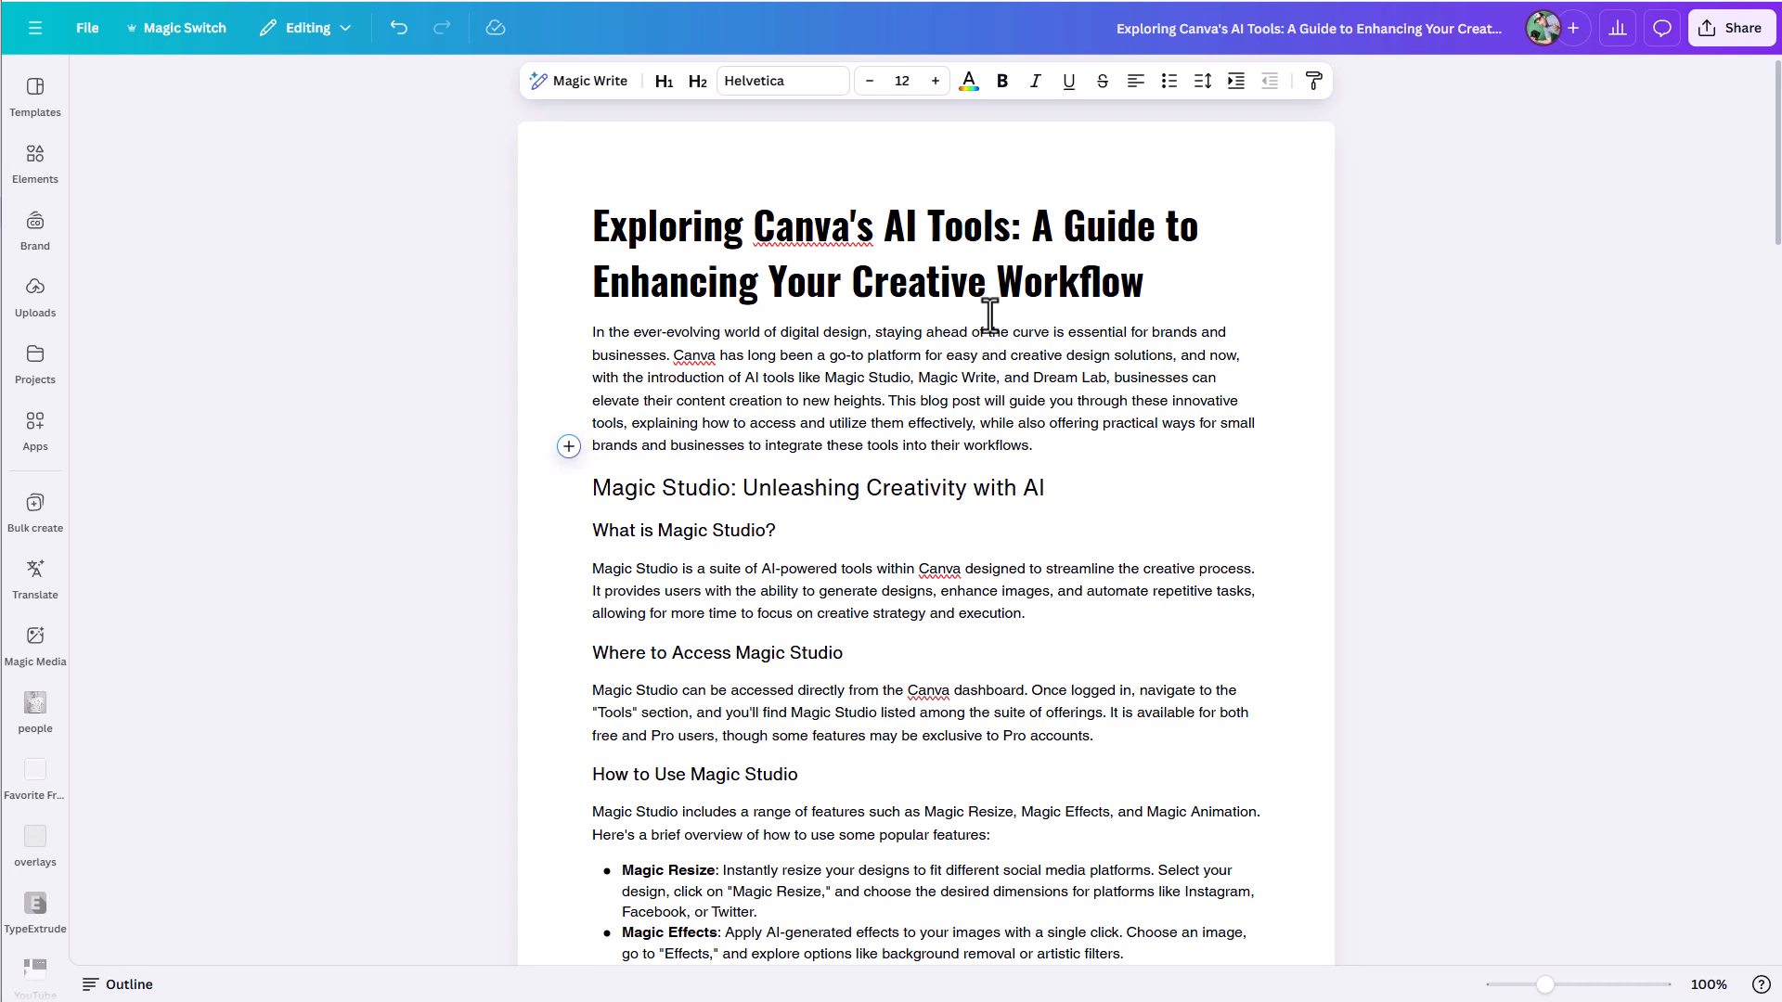
left_click_drag(1778, 204, 1778, 435)
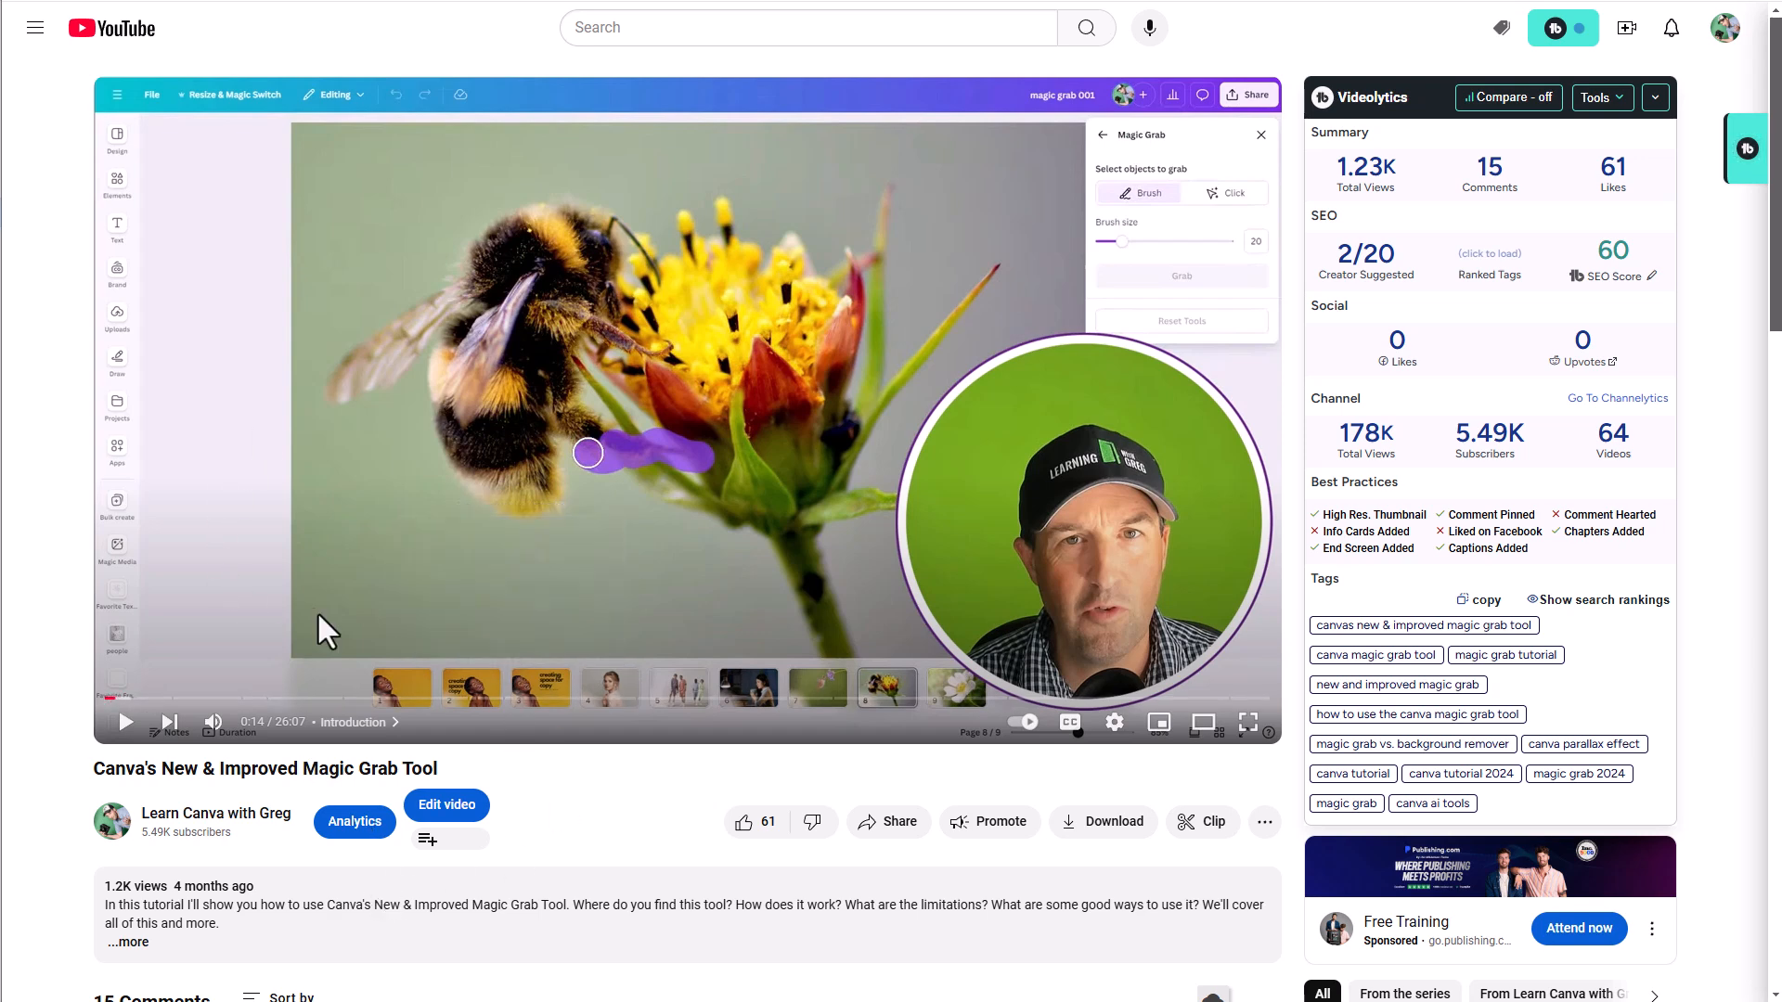
- Expand the YouTube description of the Magic Grab tutorial video and show its transcript
scroll(859, 663, "down", 3)
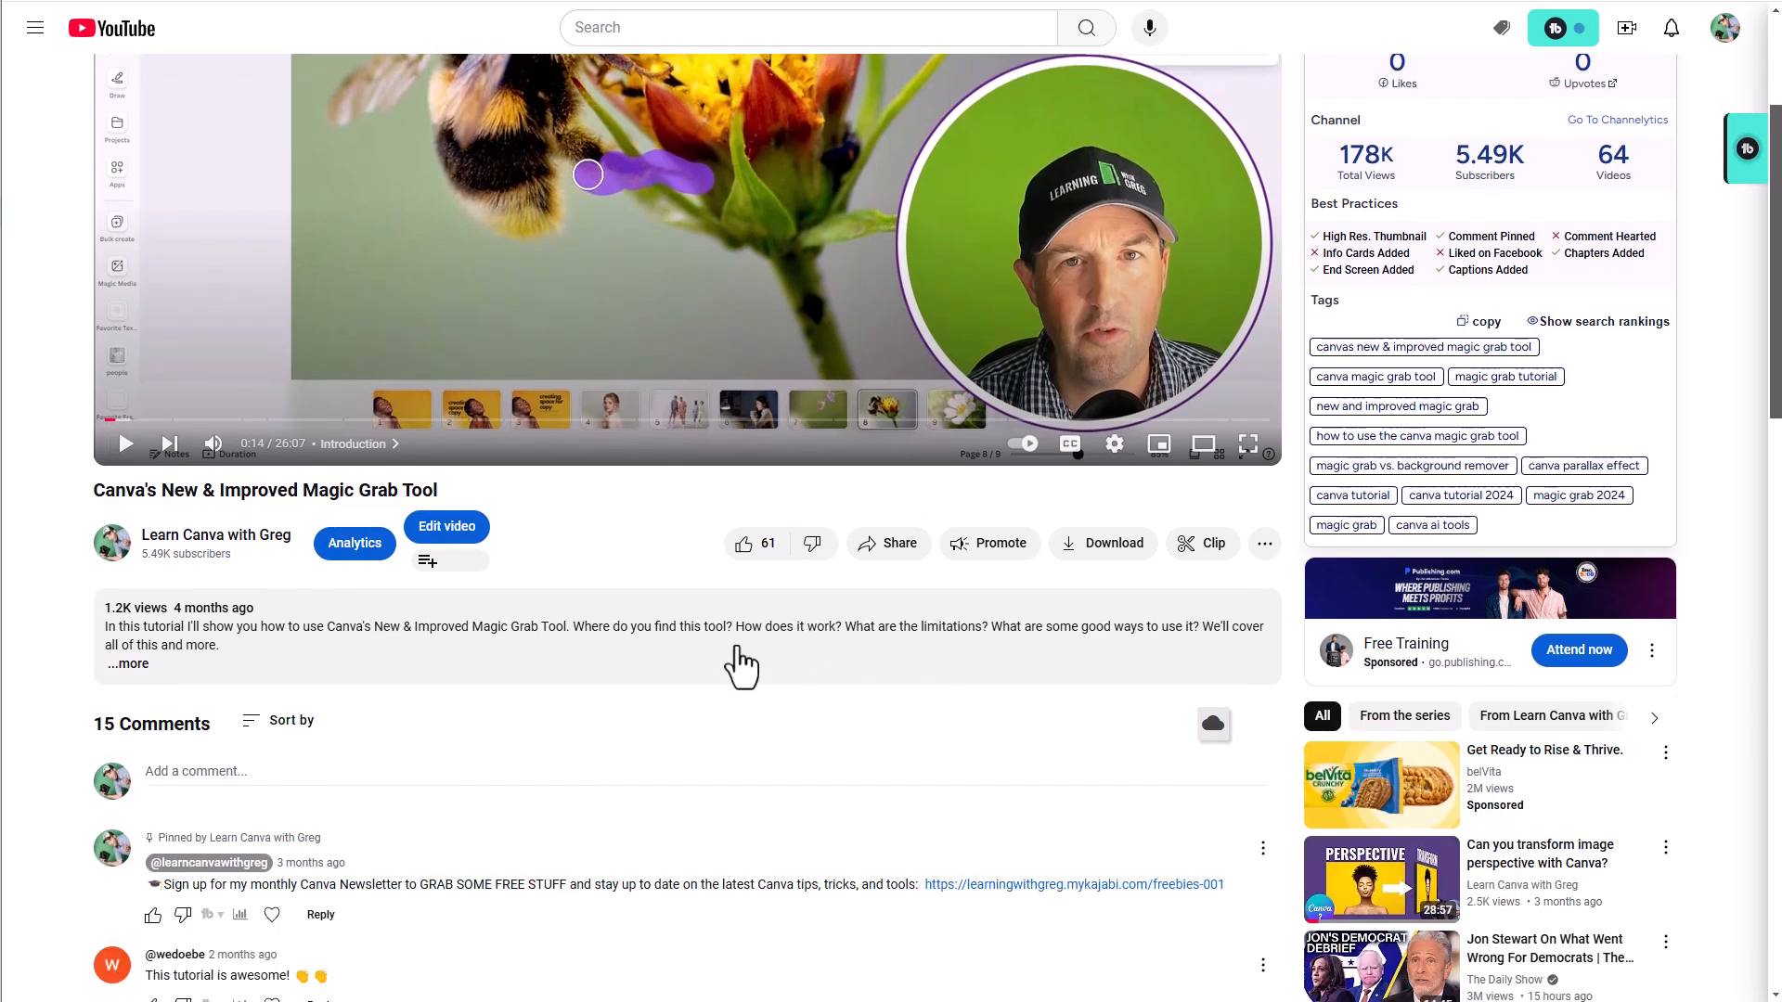
left_click(127, 664)
scroll(274, 659, "down", 2)
scroll(274, 659, "down", 10)
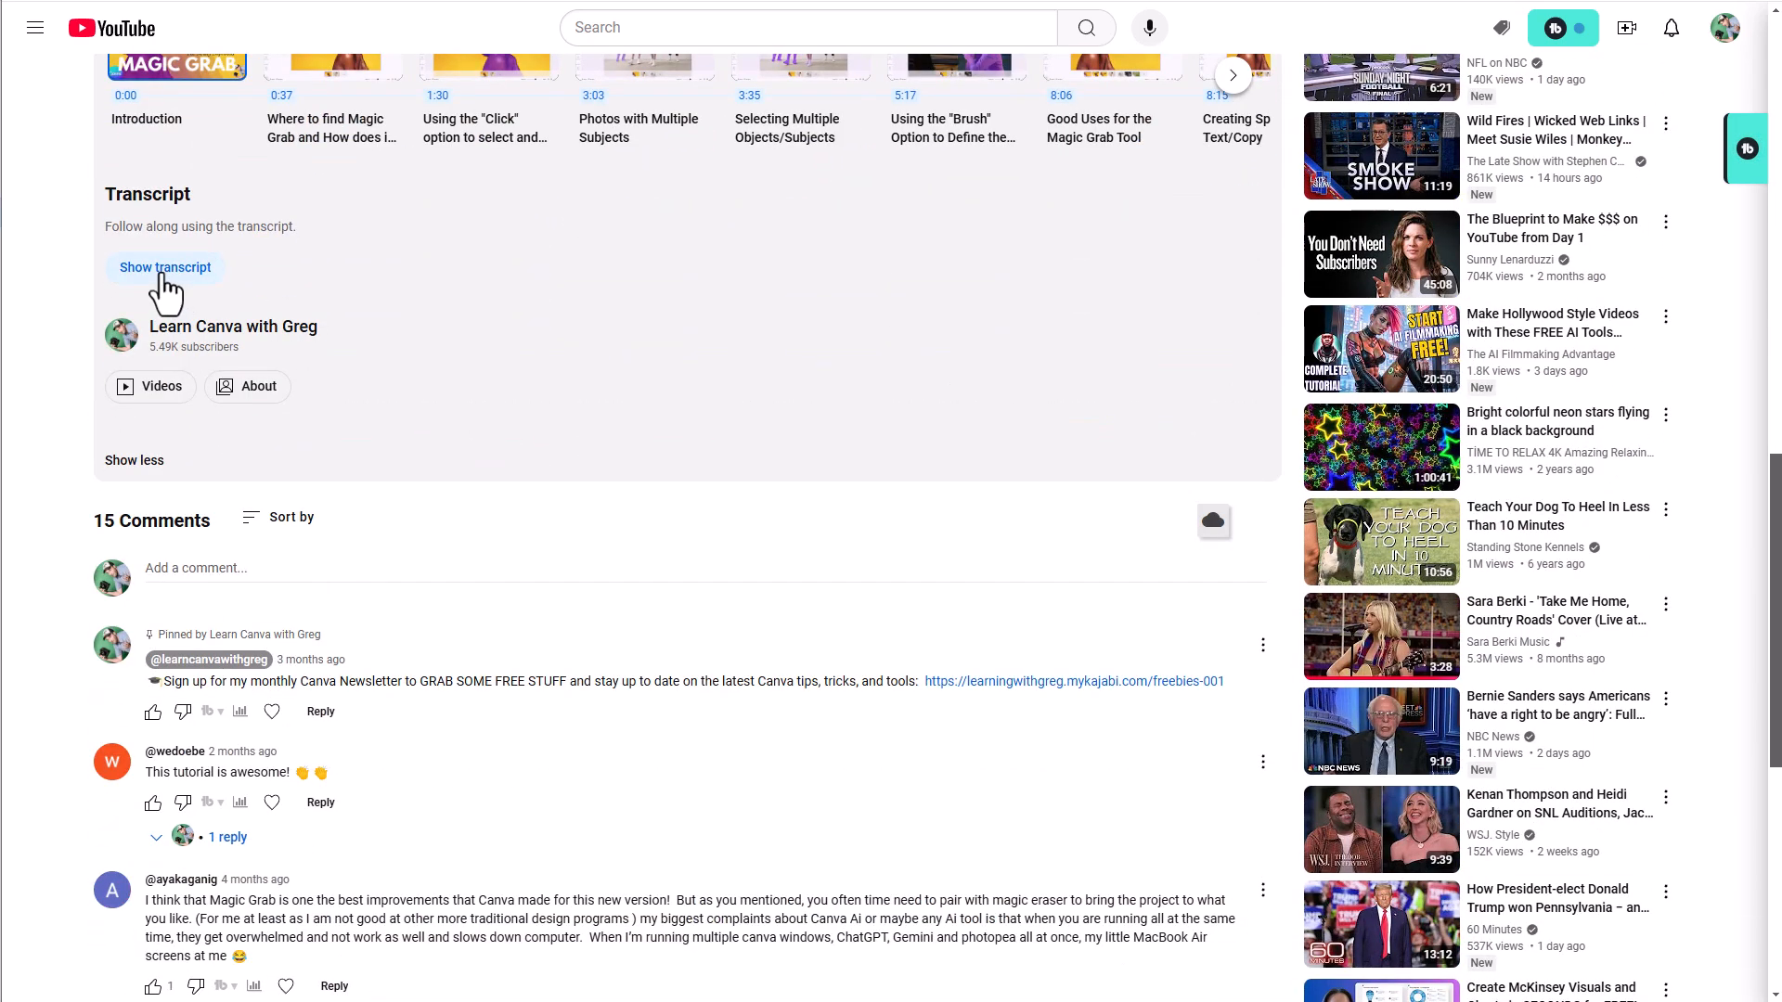
left_click(166, 269)
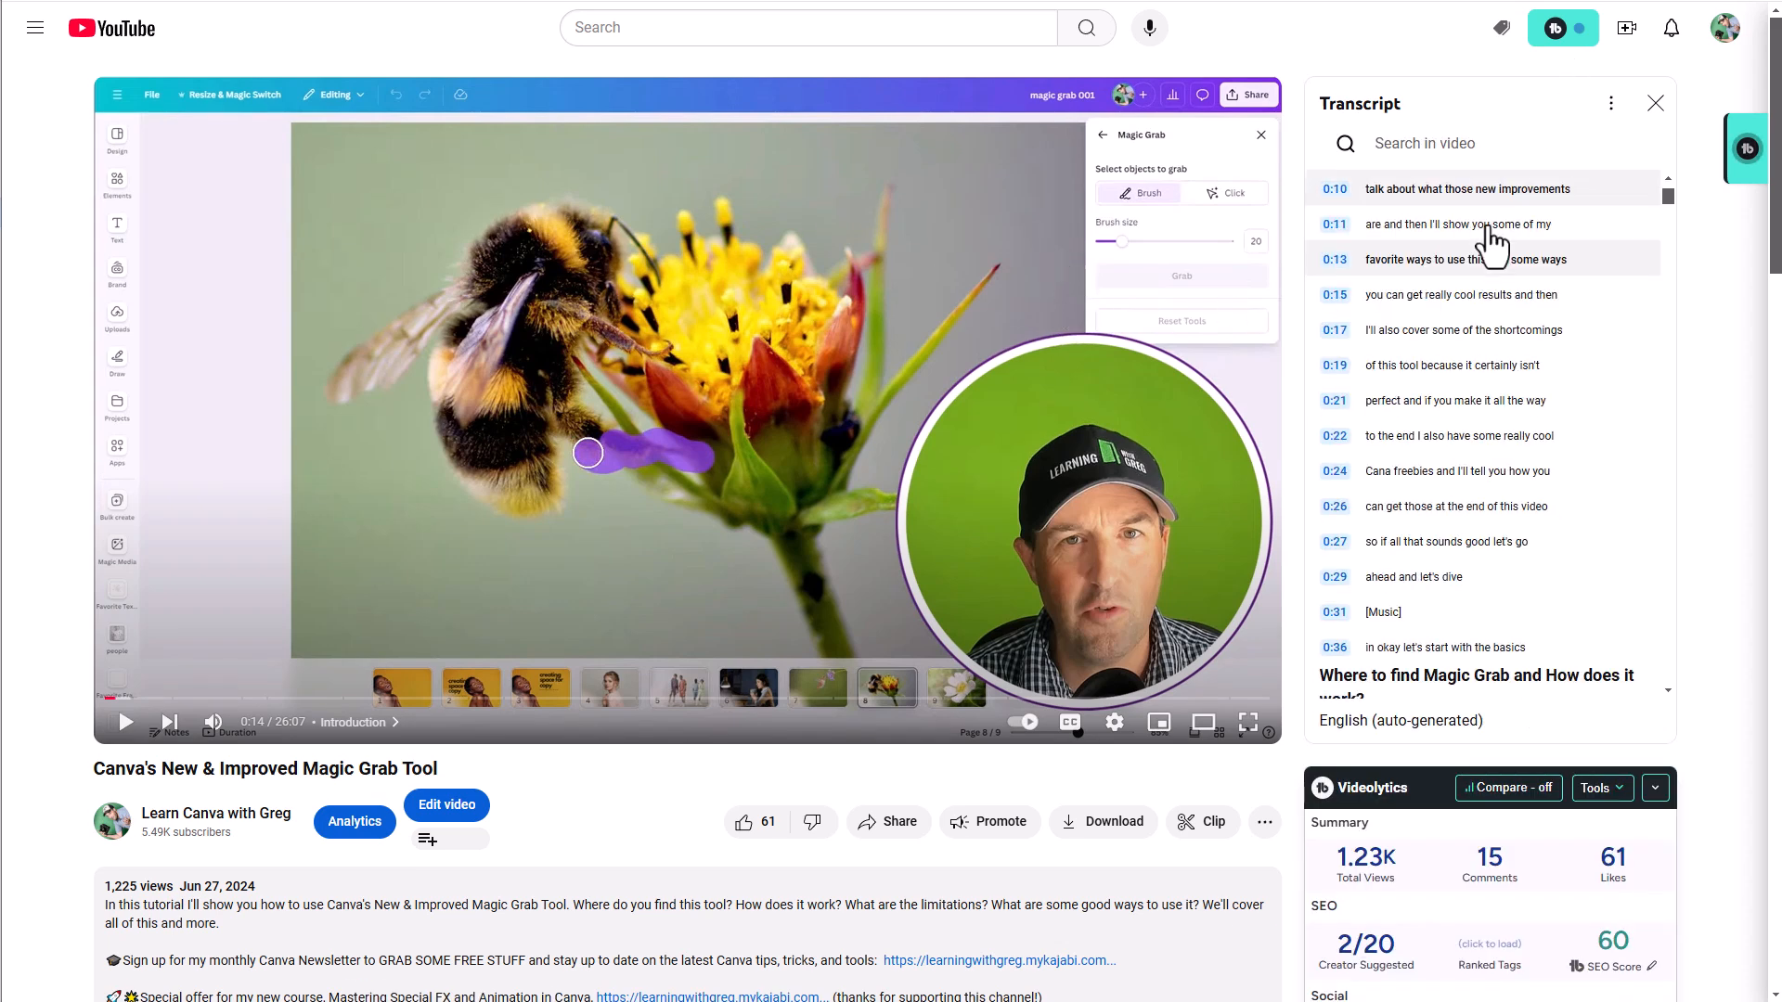
- Hide the transcript's timestamps and select the whole transcript text from the Introduction heading onward for copying
left_click(1612, 103)
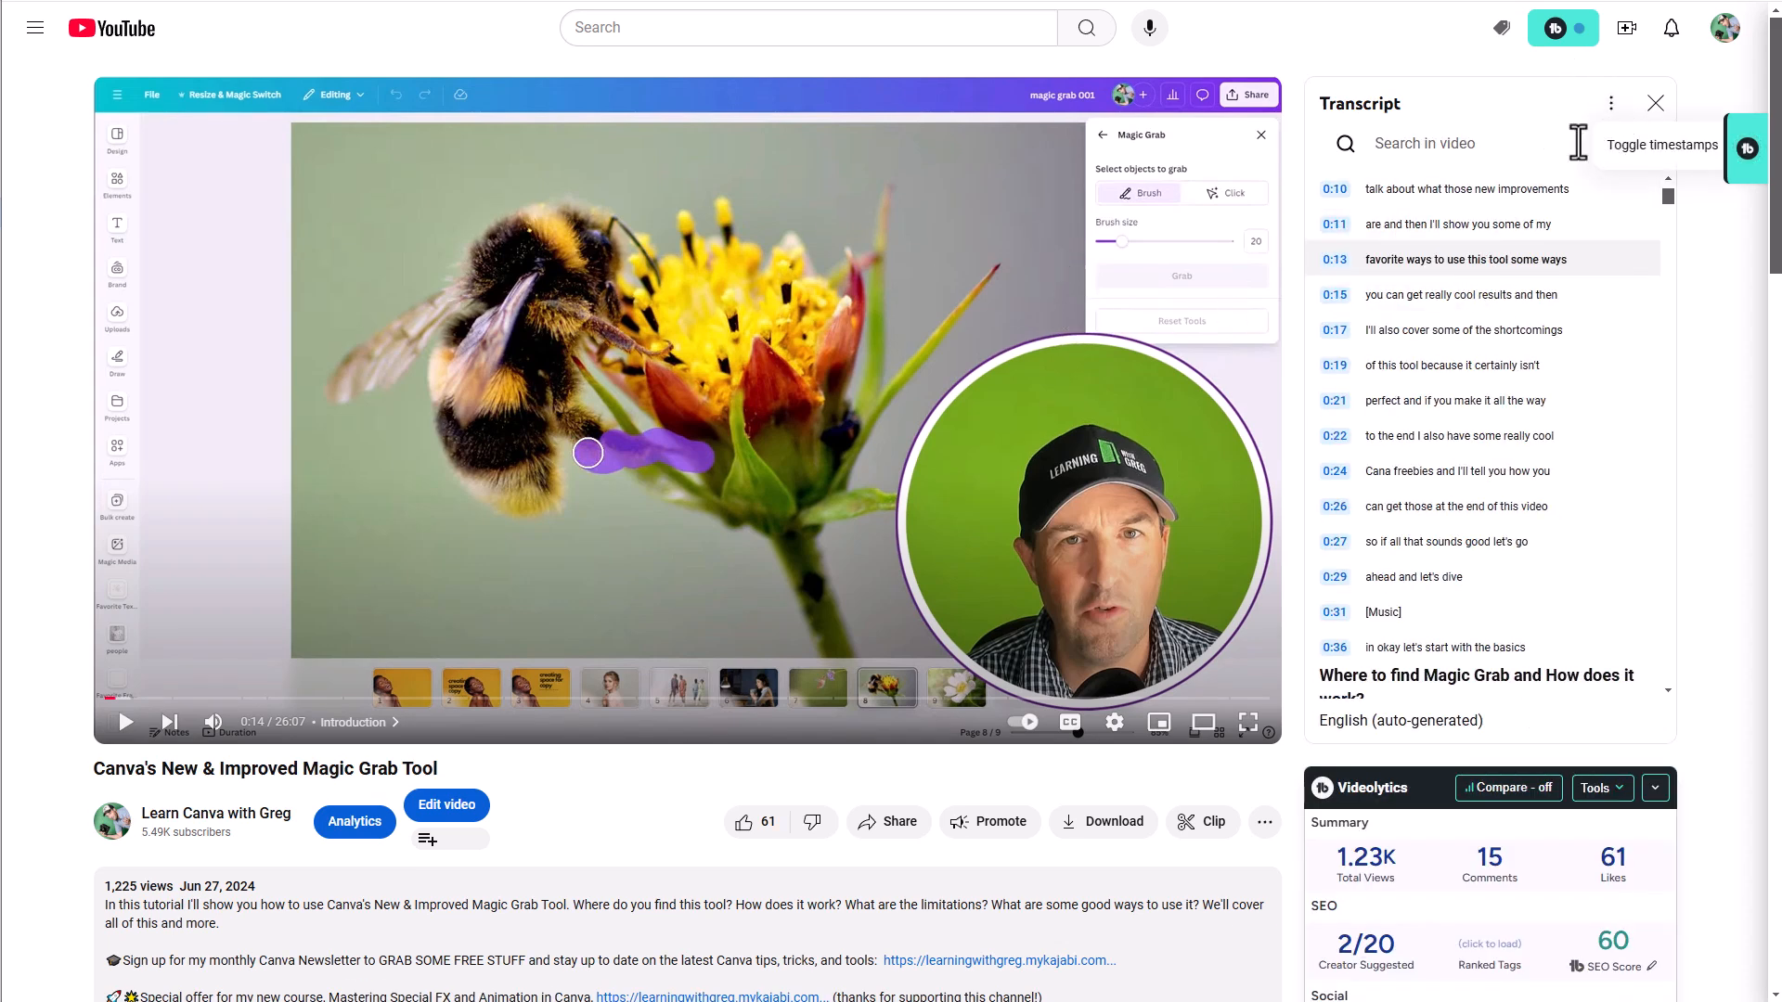
left_click(1634, 149)
scroll(1364, 213, "up", 3)
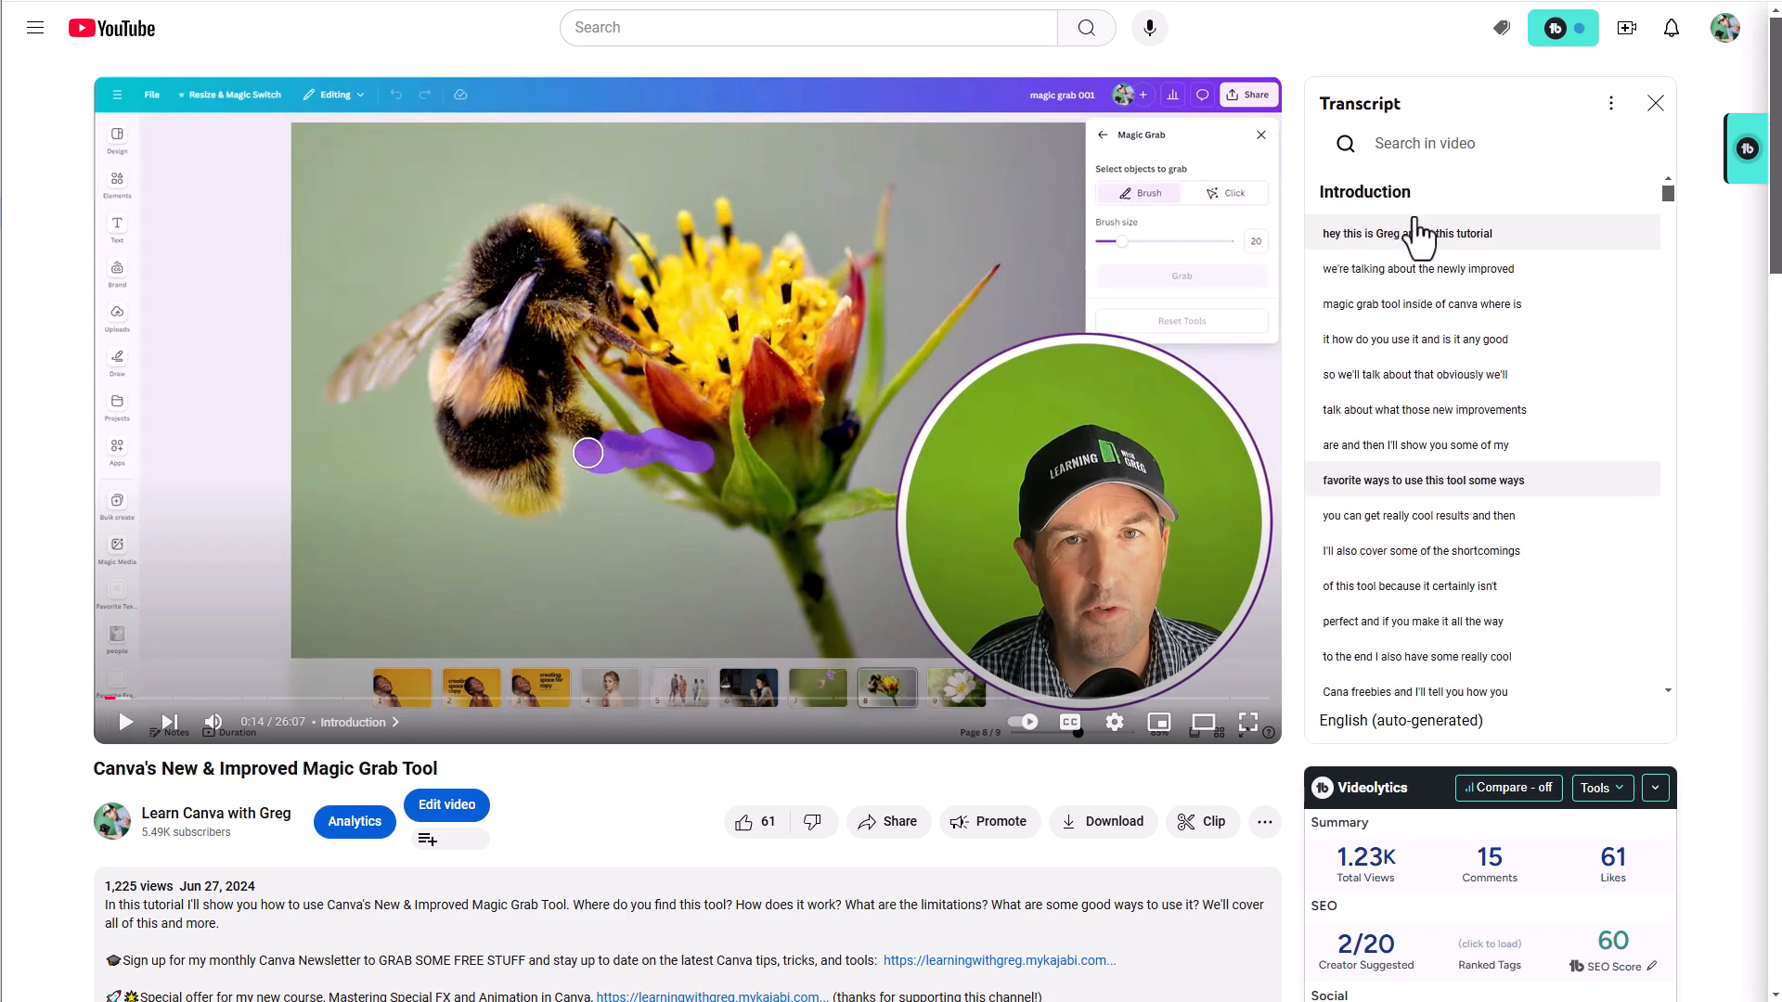
left_click_drag(1318, 202, 1437, 678)
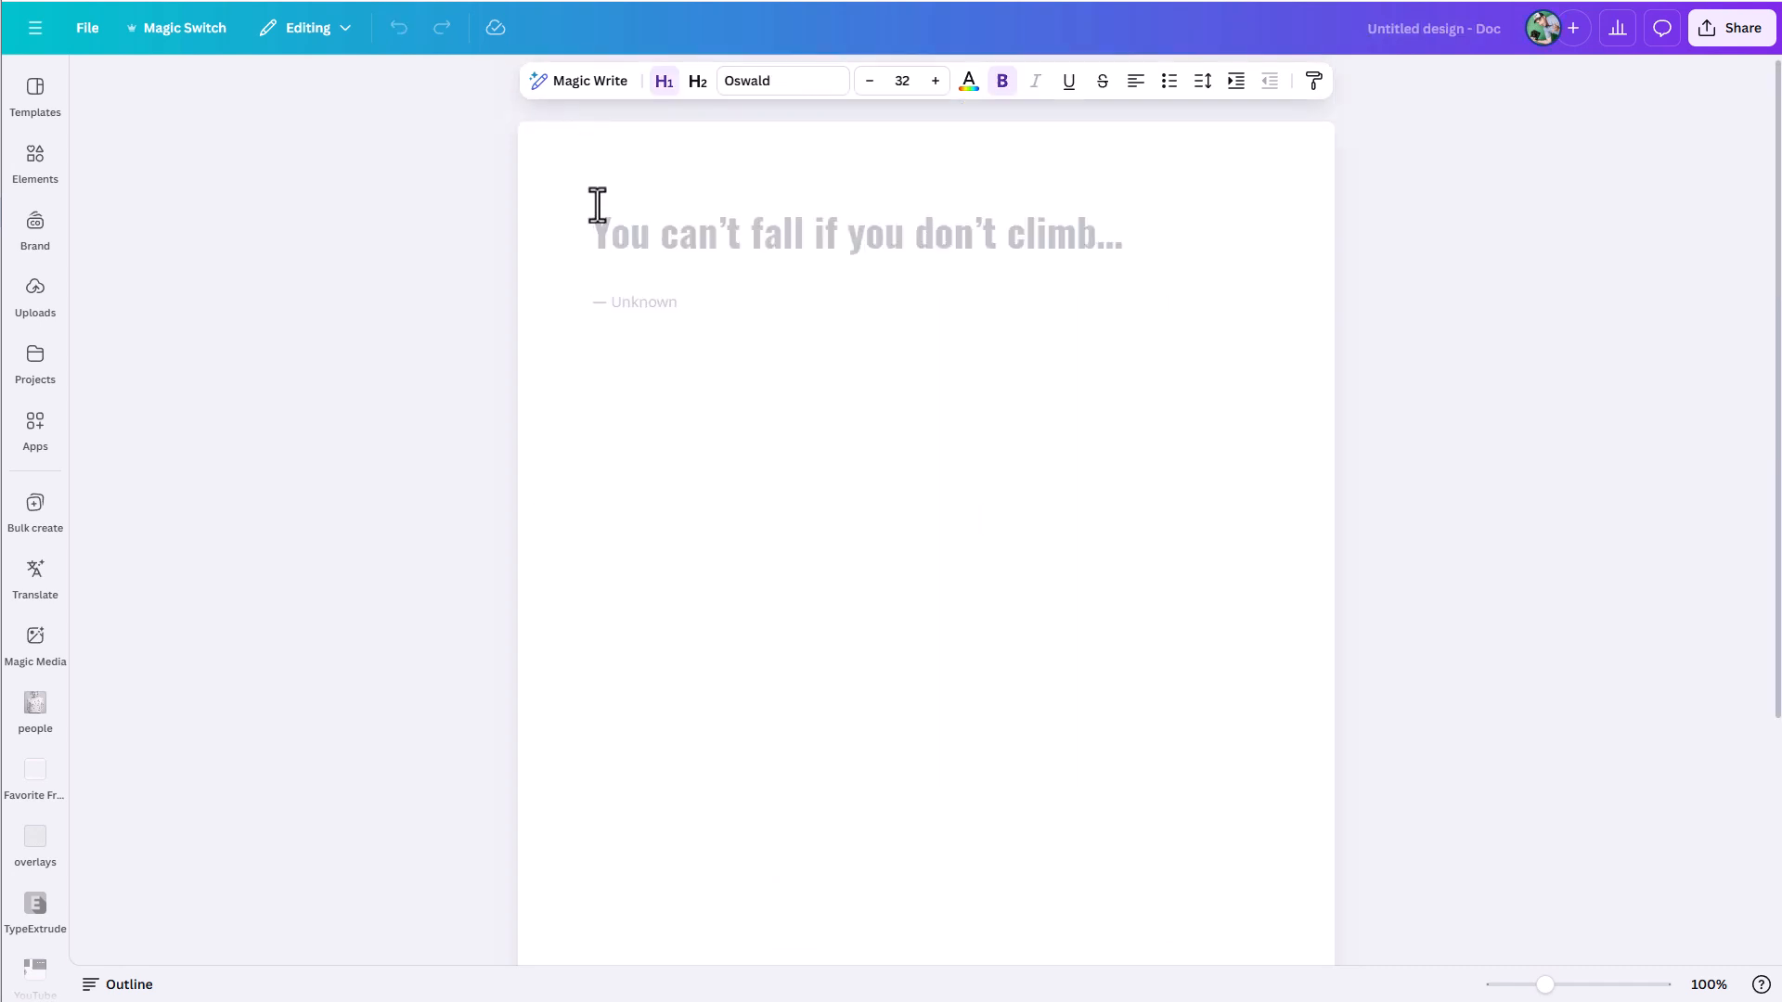
- Switch to the blank Canva Doc and paste the copied video transcript below the empty title line
key("Return")
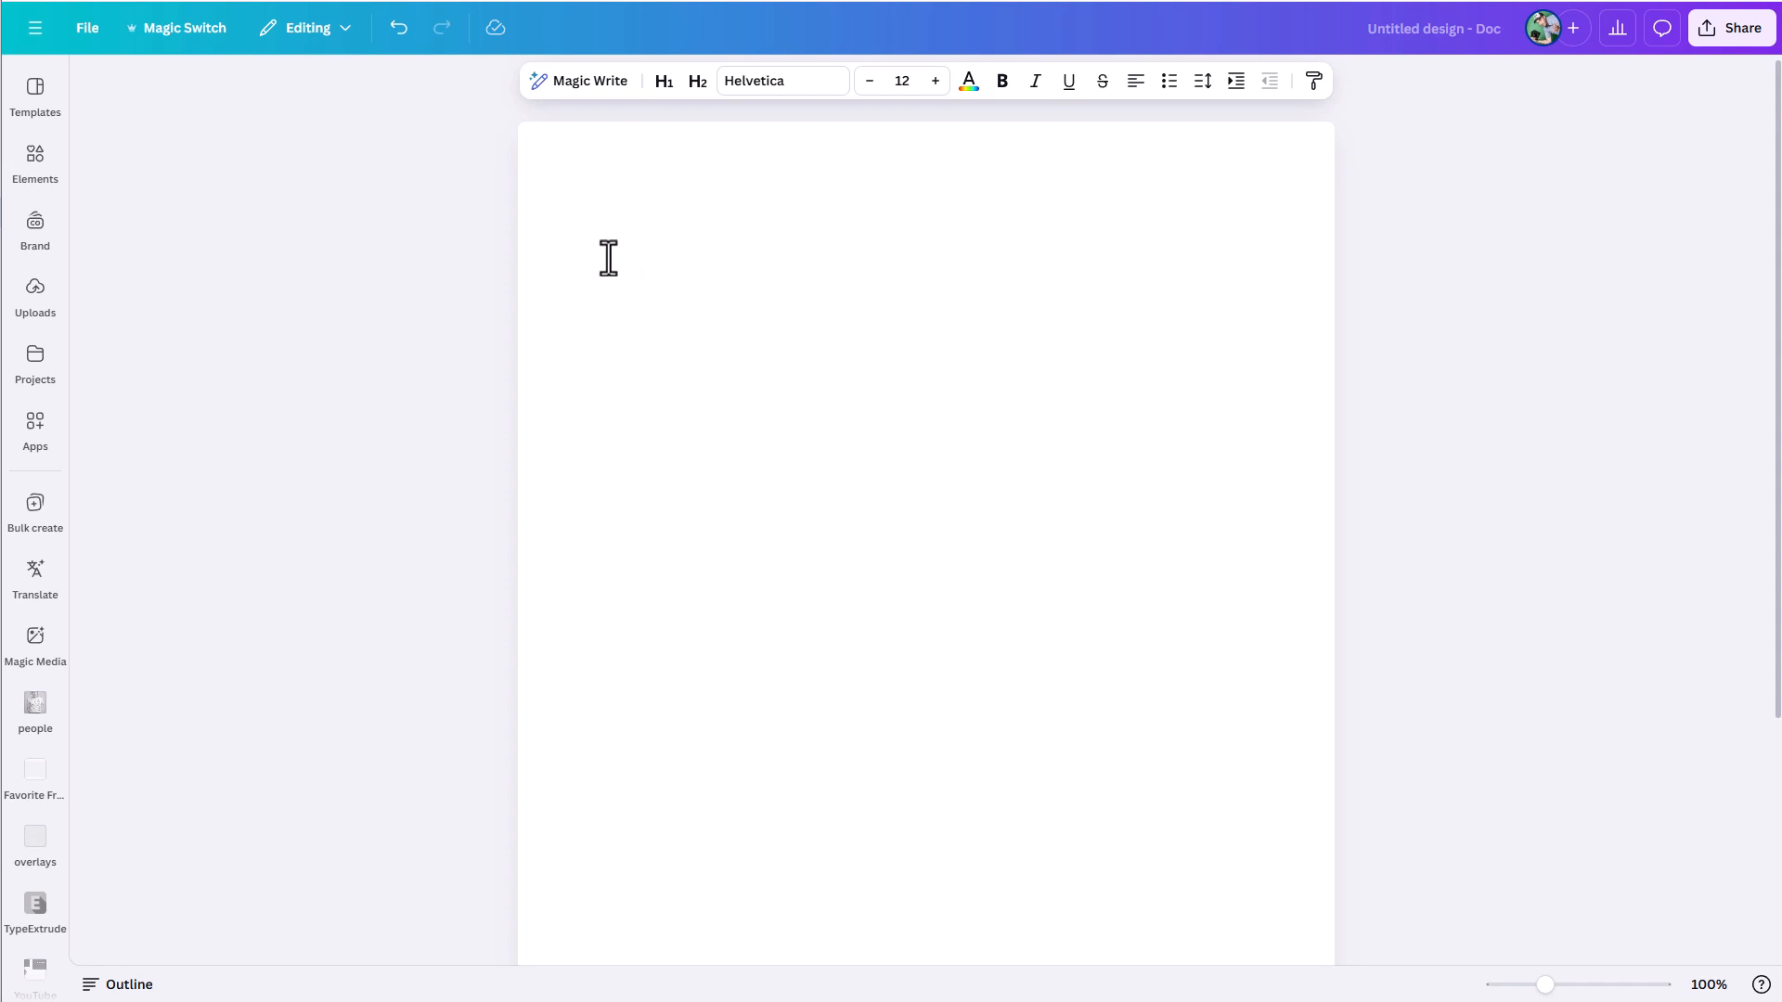
key("ctrl+v")
key("ctrl+Home")
scroll(875, 390, "down", 11)
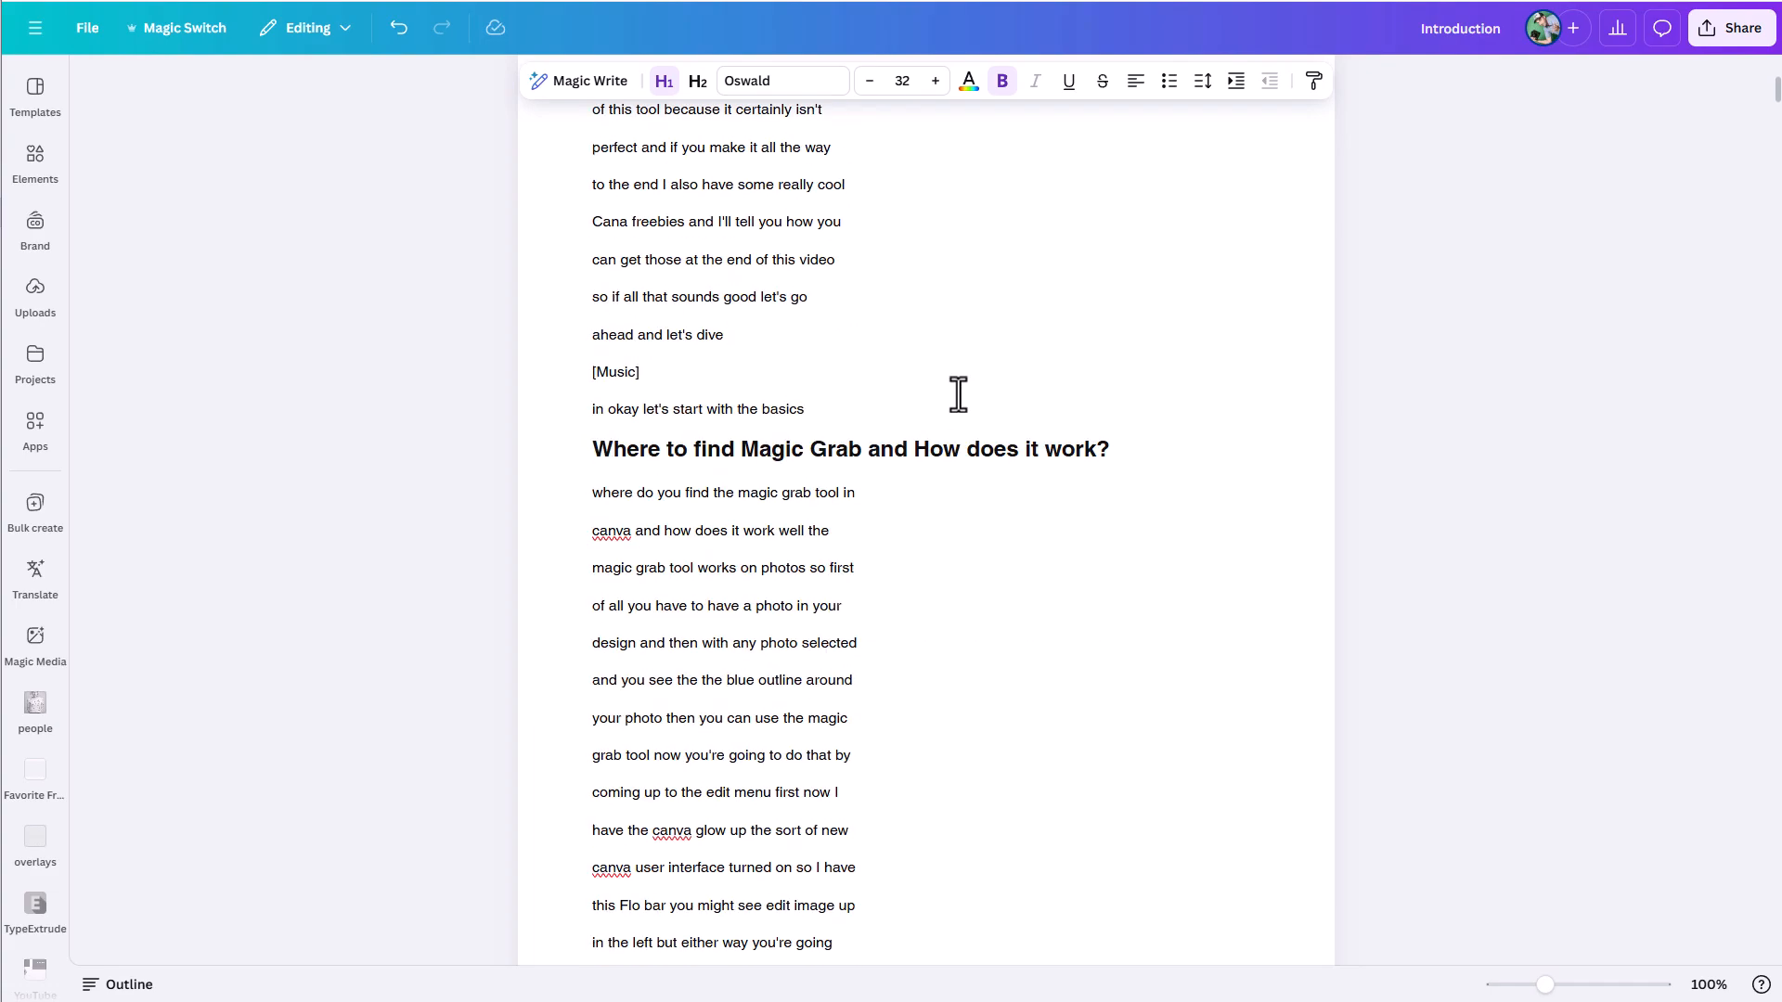
left_click_drag(1776, 119, 1689, 913)
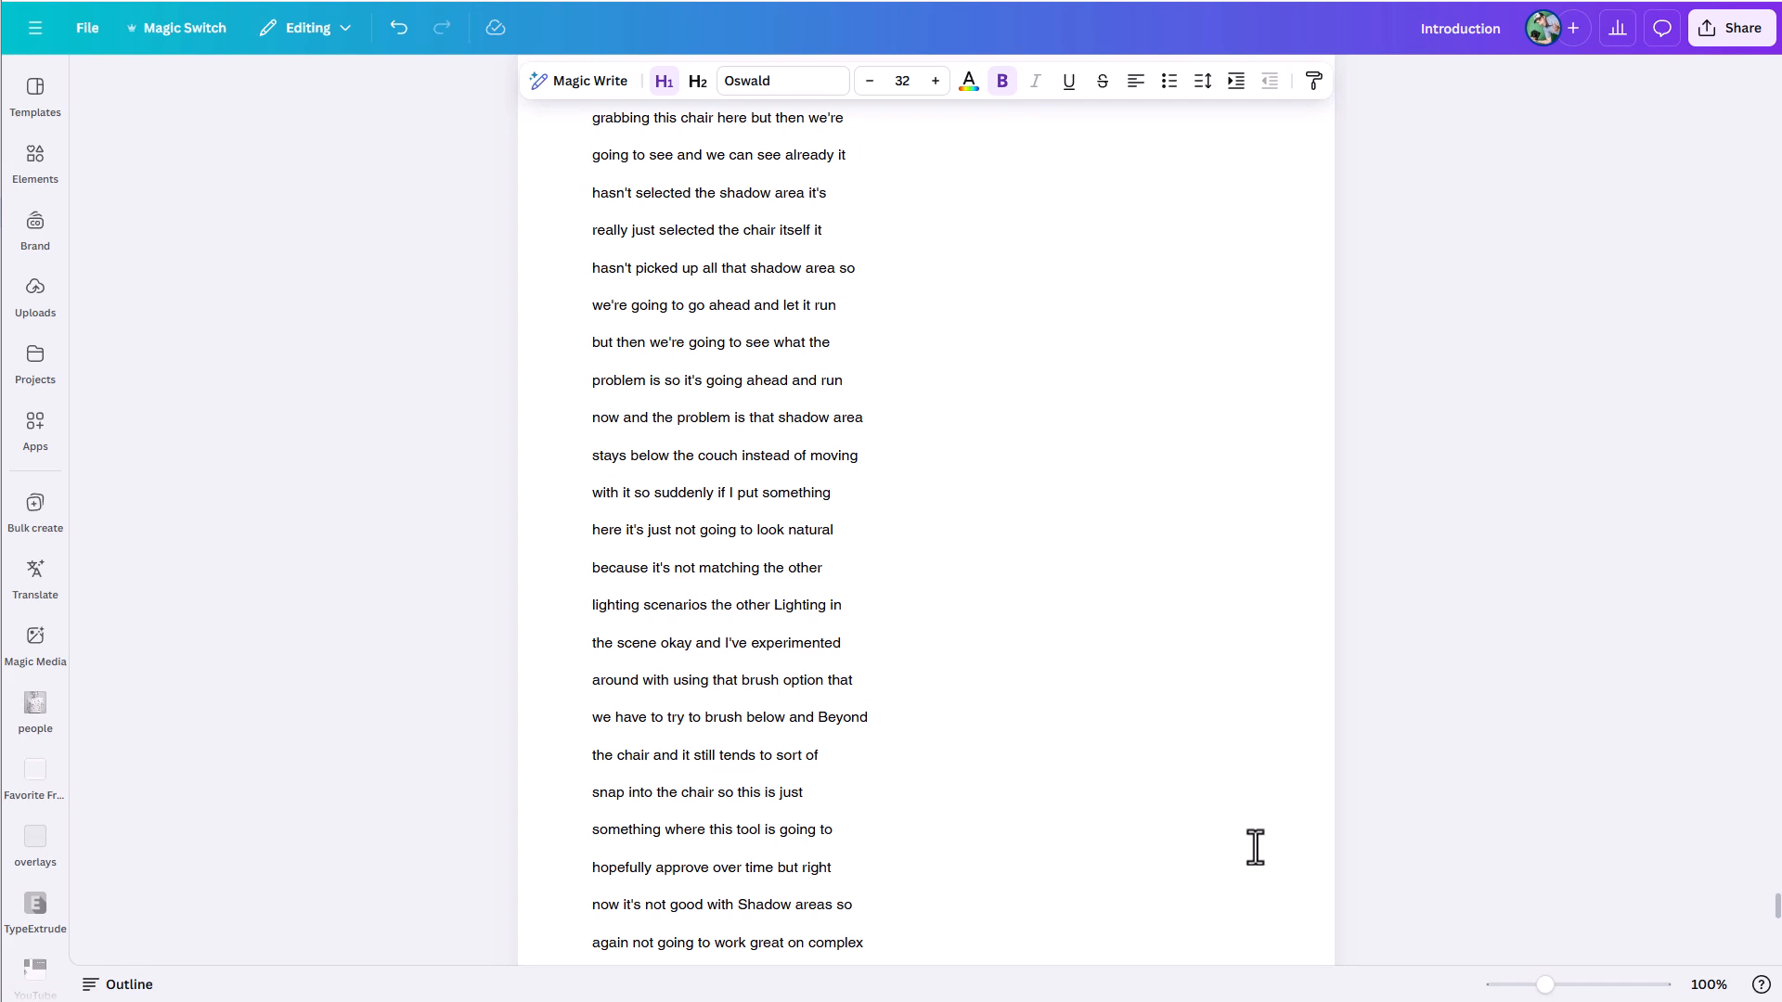
left_click(891, 765)
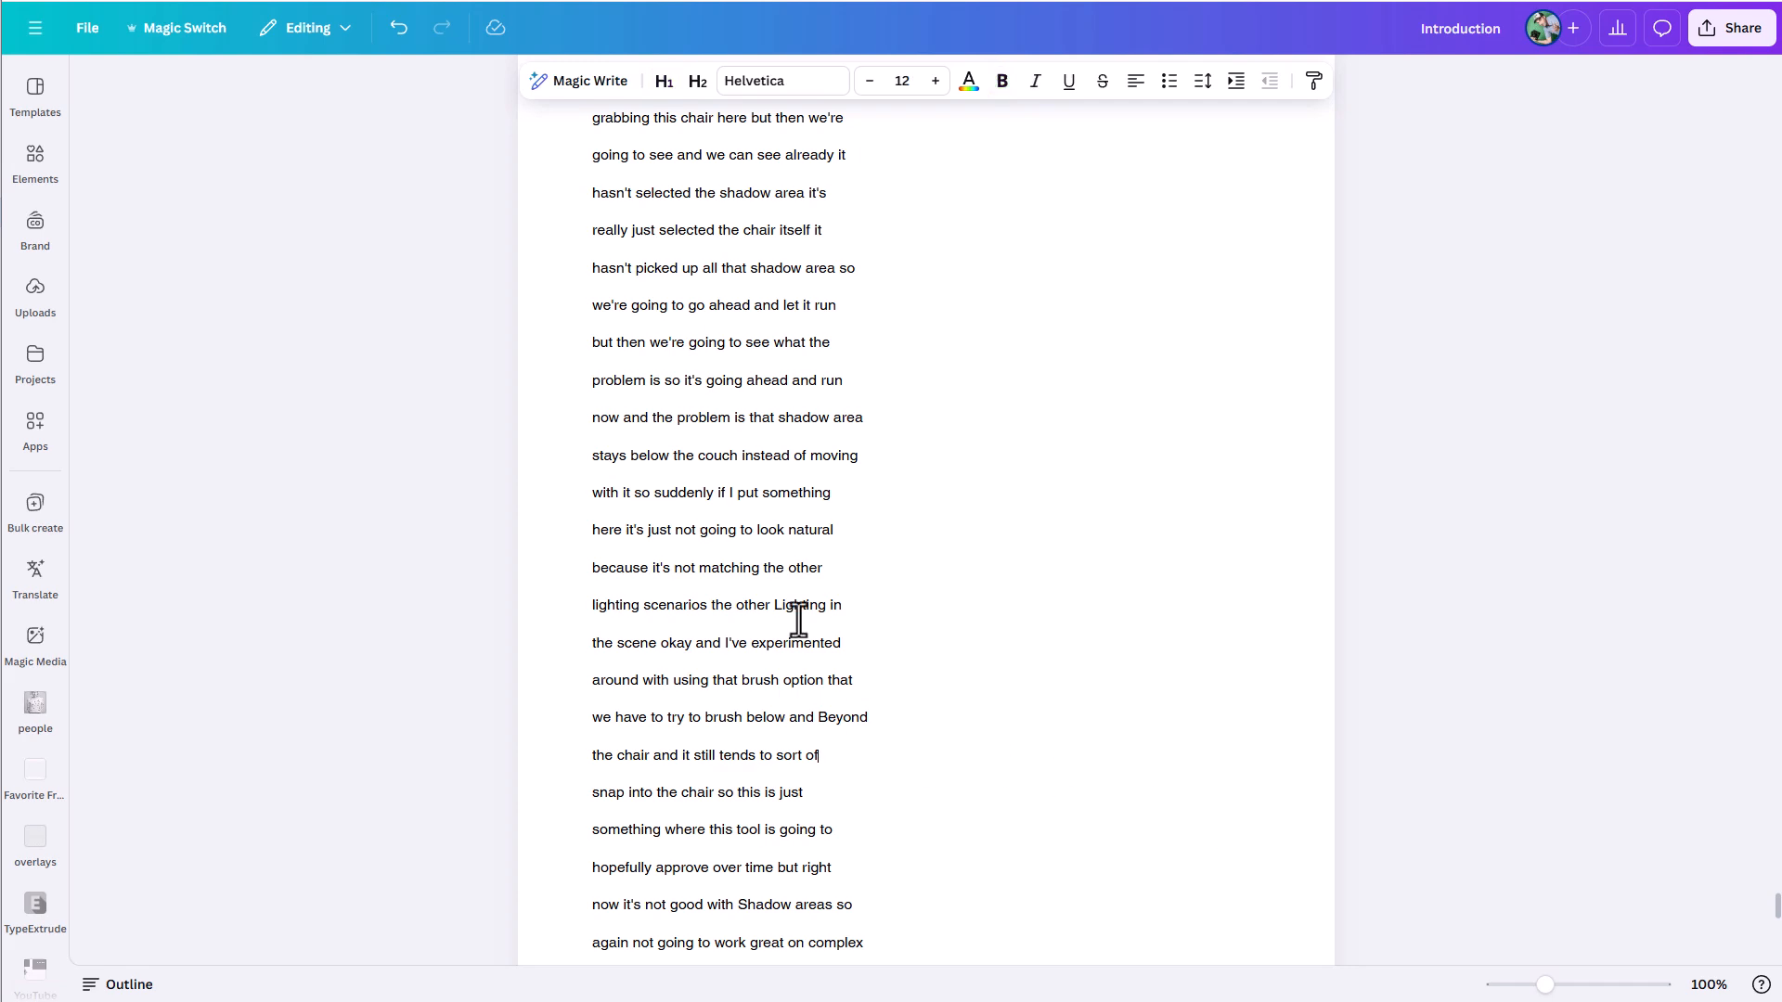
- Try to condense the entire pasted transcript using a custom Magic Write prompt "summarize"
key("ctrl+Home")
left_click_drag(583, 273, 684, 779)
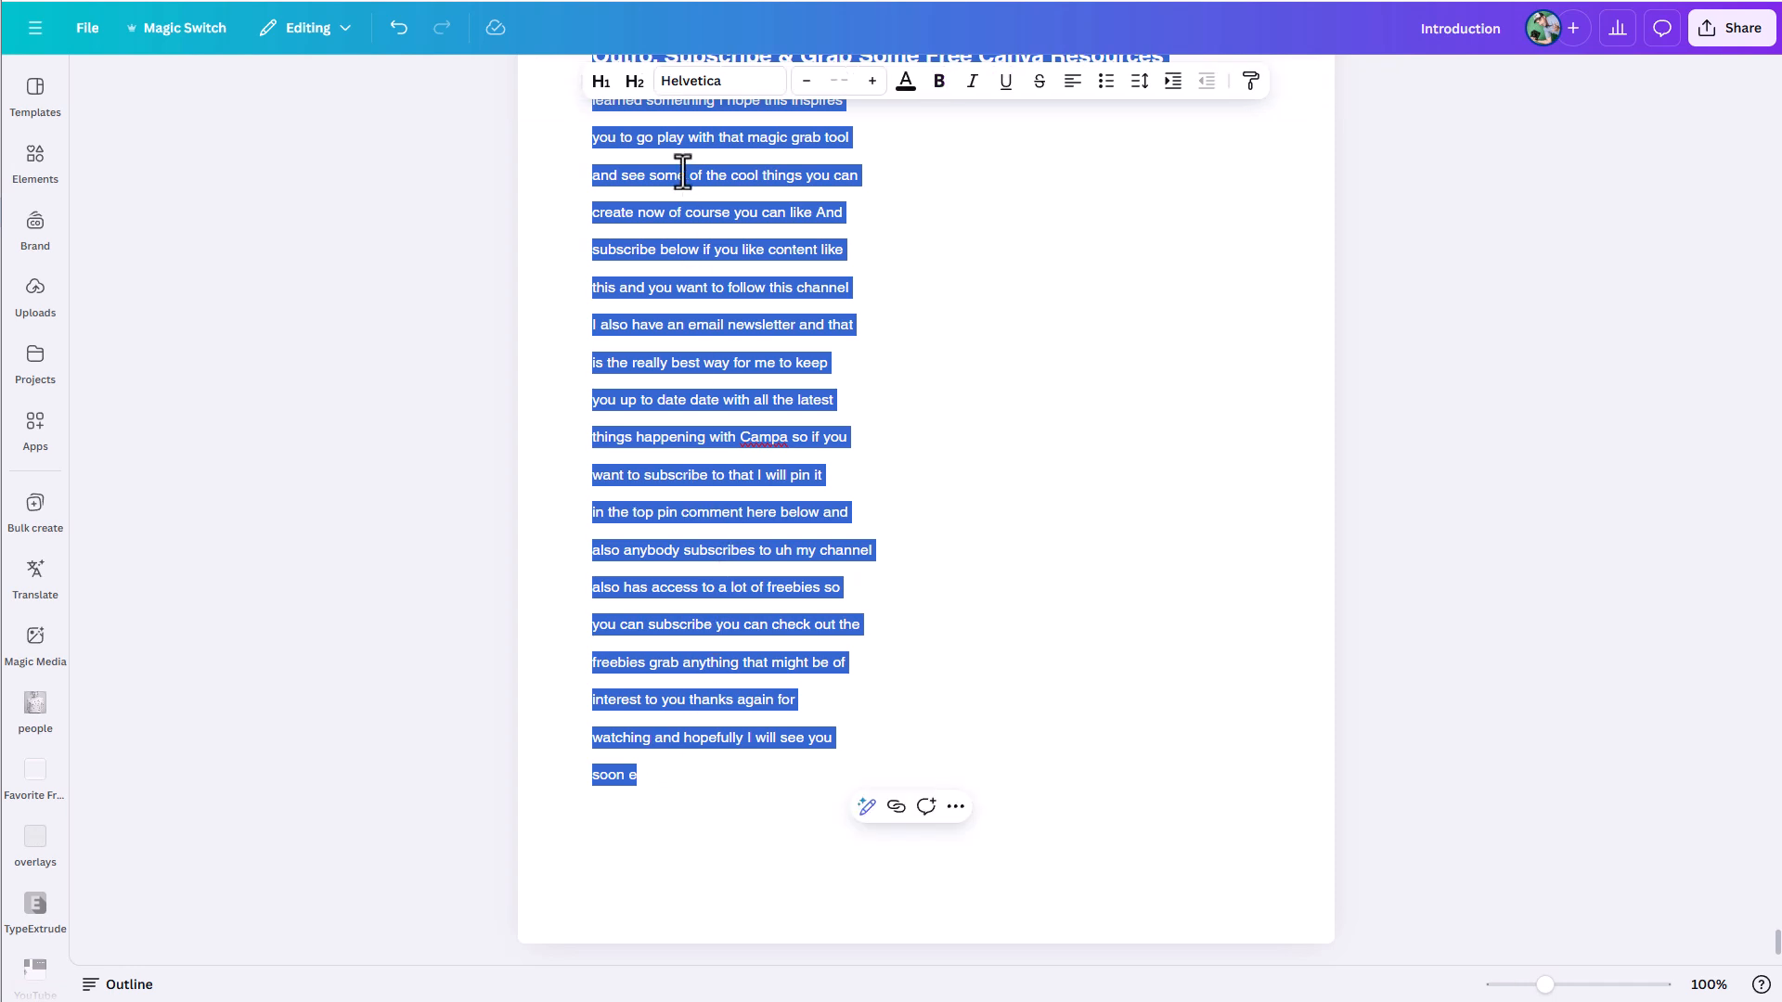
left_click(867, 808)
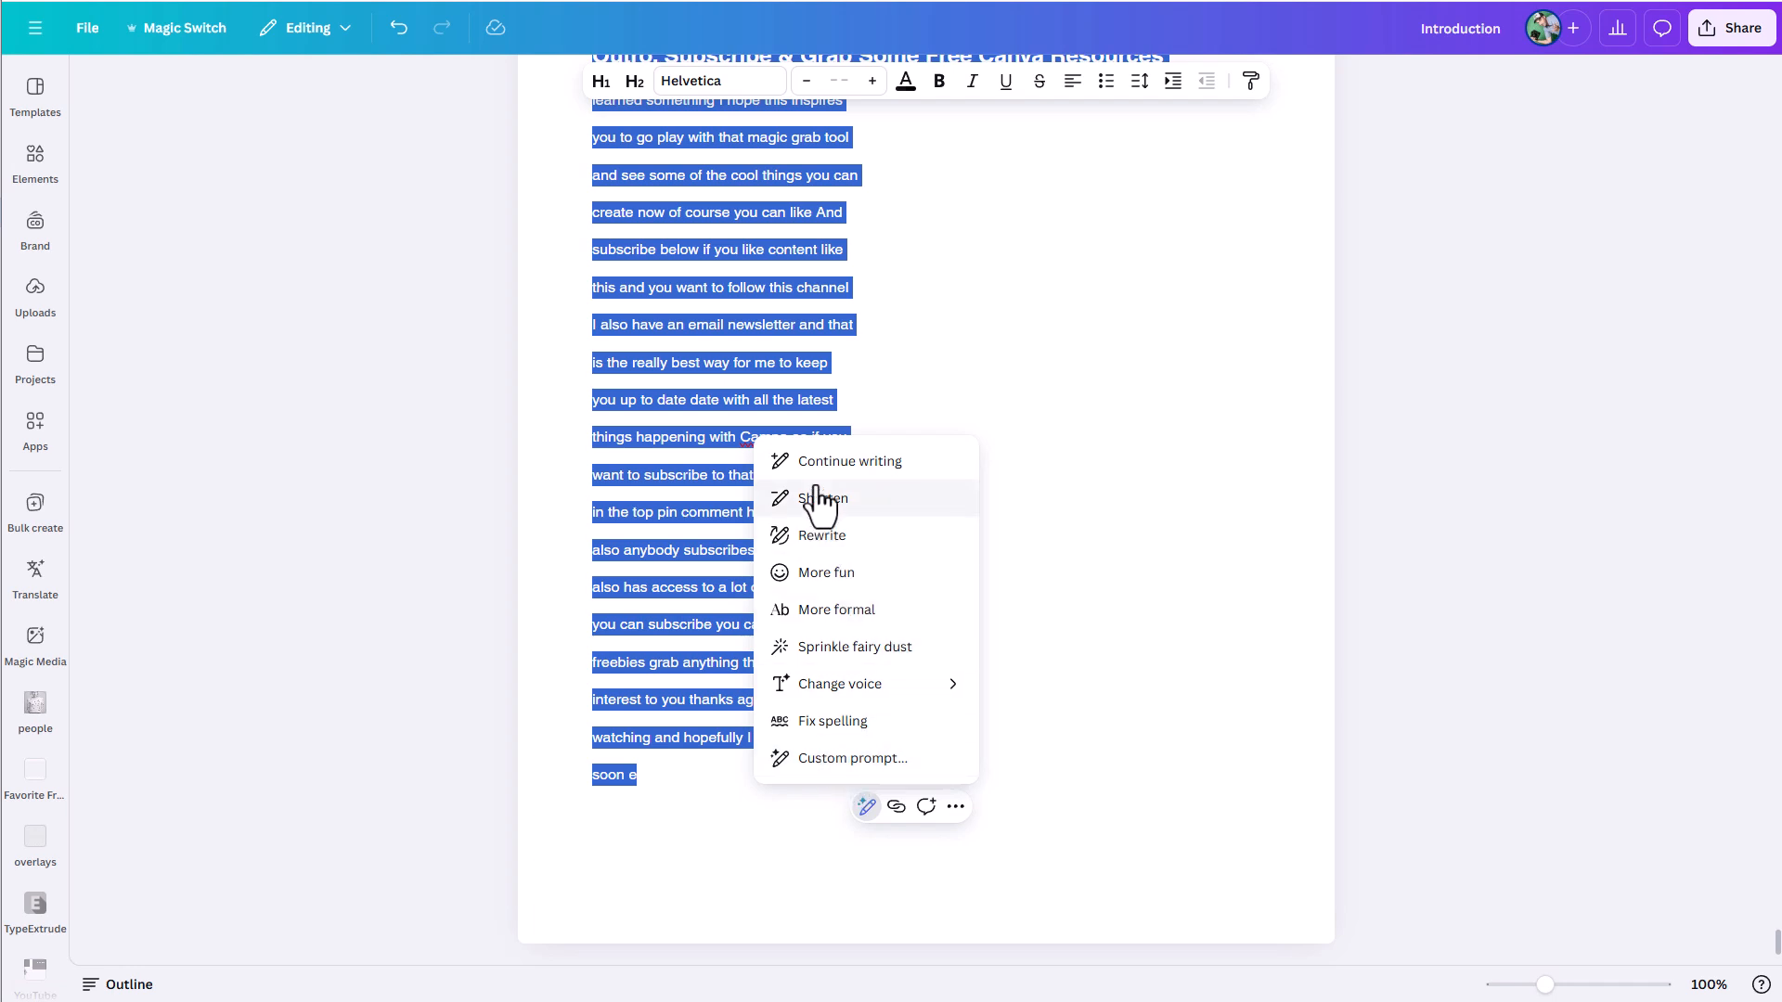
left_click(850, 759)
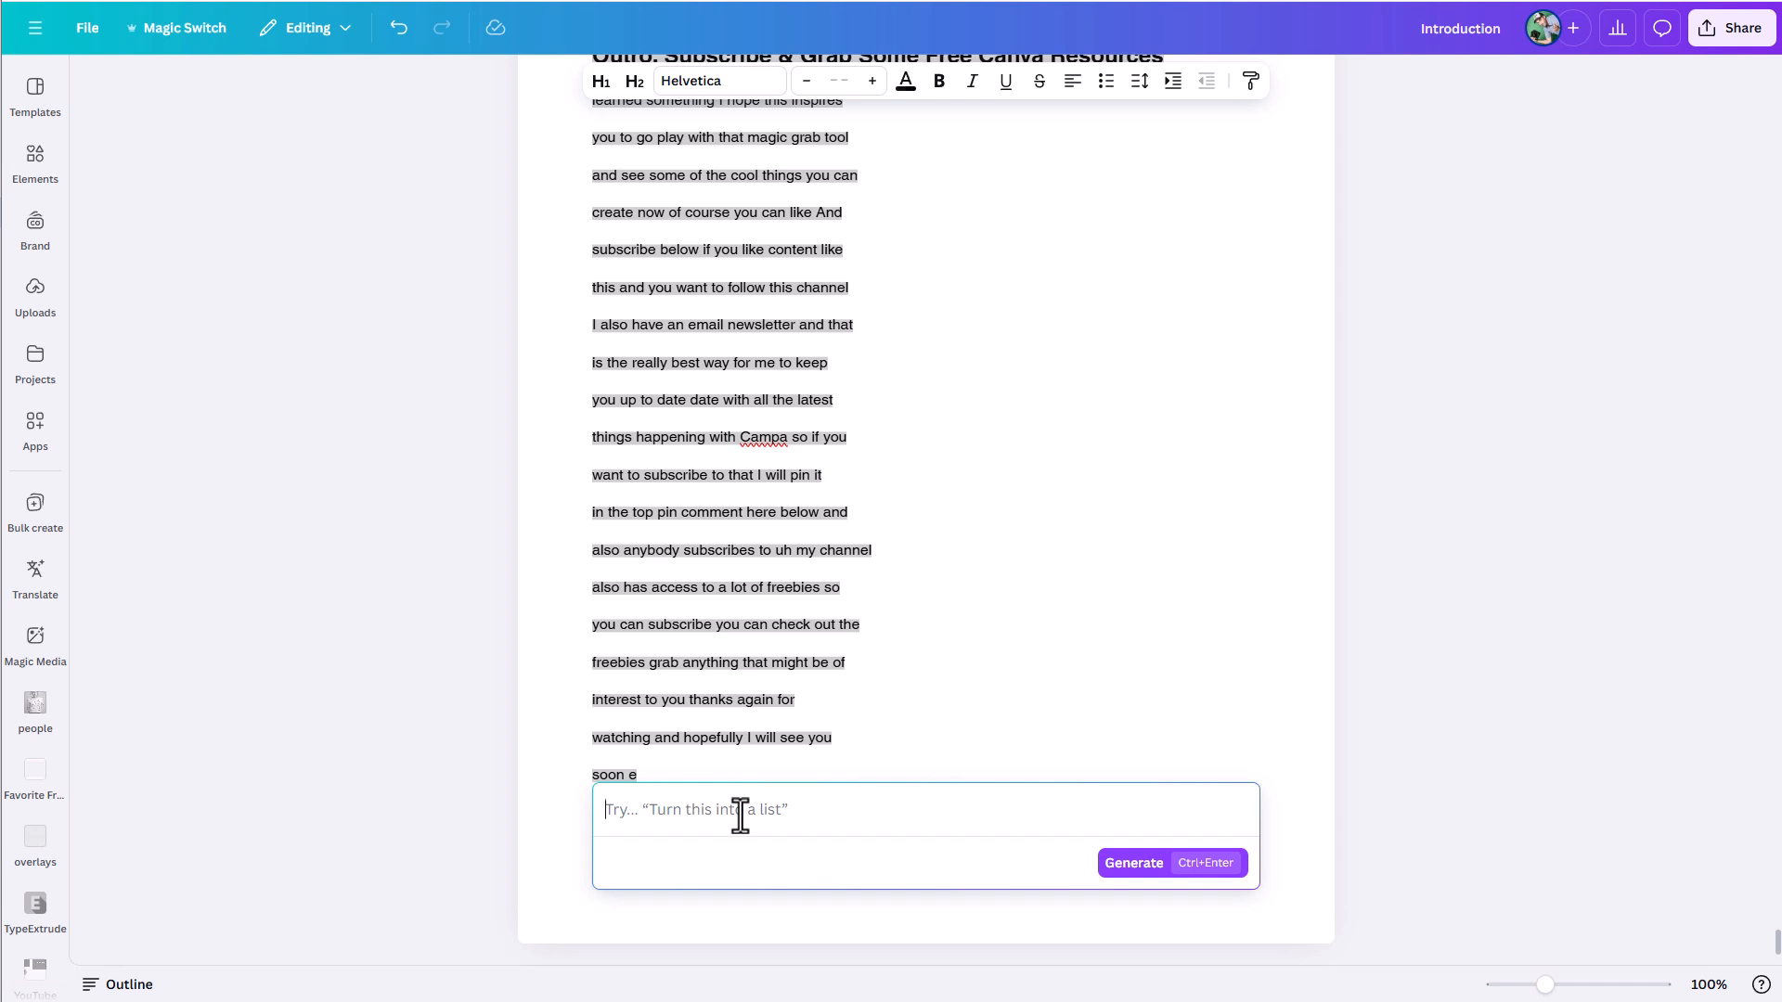
type("summarize")
left_click(1106, 866)
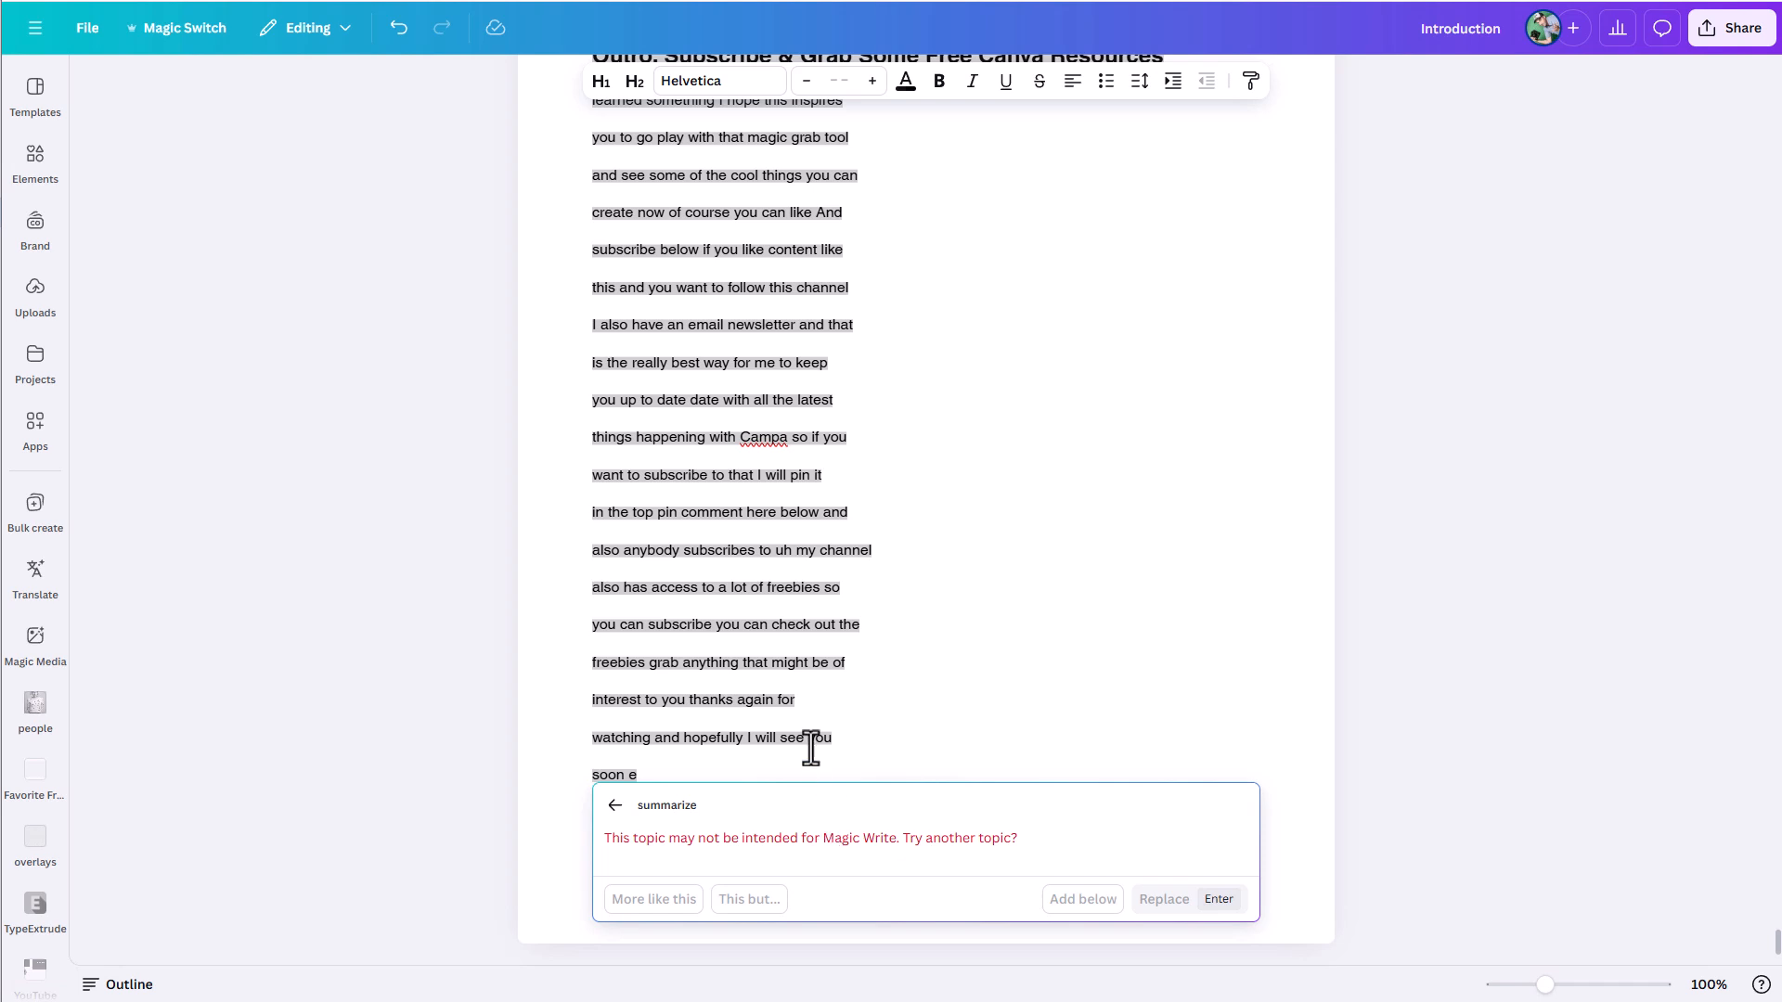
key("Escape")
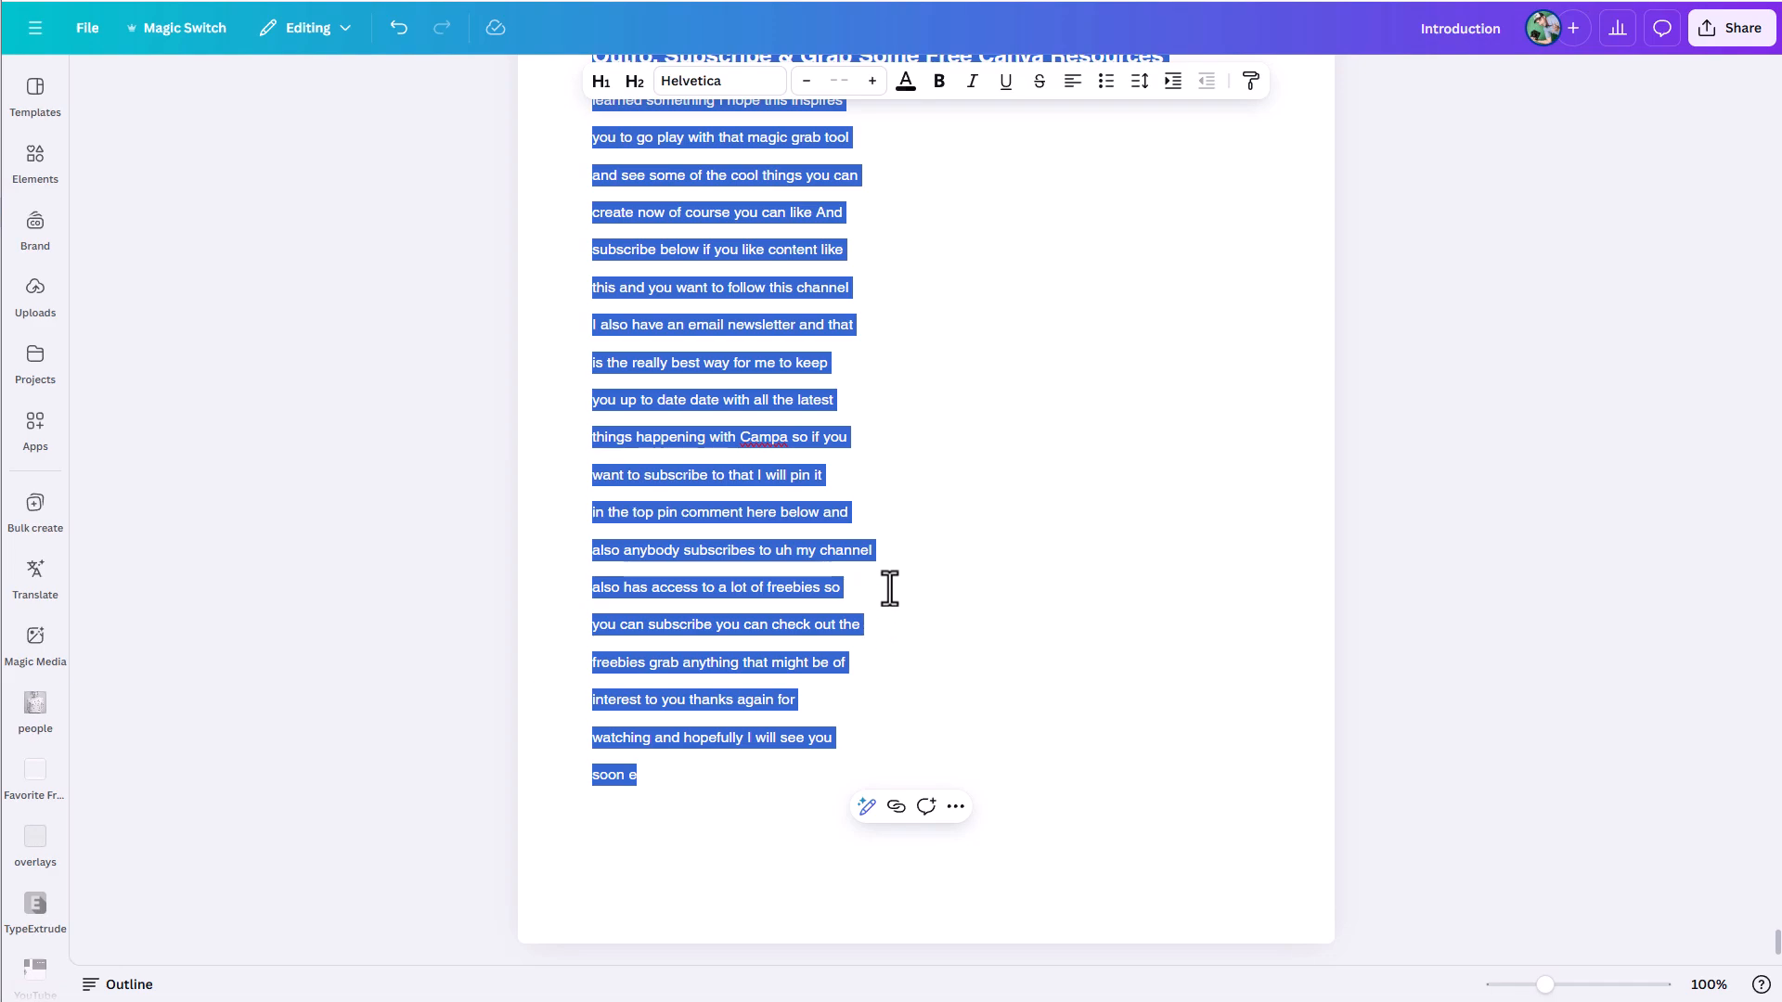
- Select only the transcript portion from the Introduction heading down to just before the "Shortcomings of the Magic Grab Tool" section
scroll(919, 566, "up", 4)
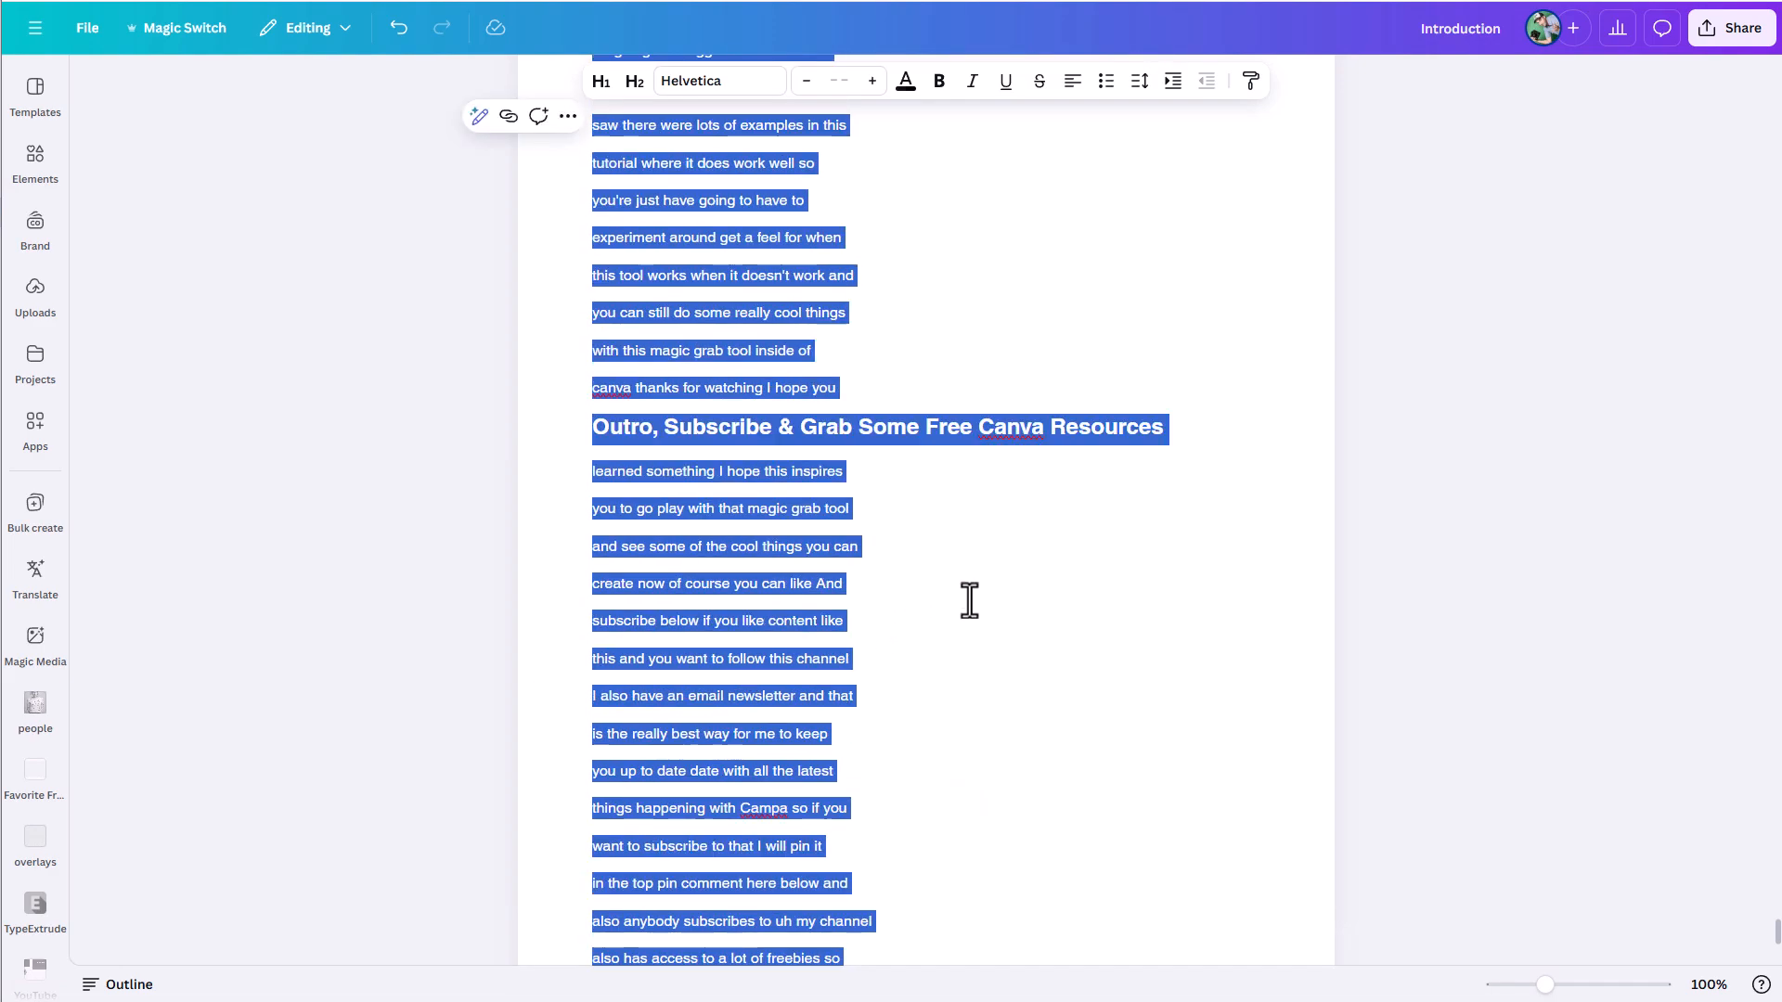
left_click(998, 378)
scroll(850, 436, "up", 3)
scroll(776, 510, "up", 15)
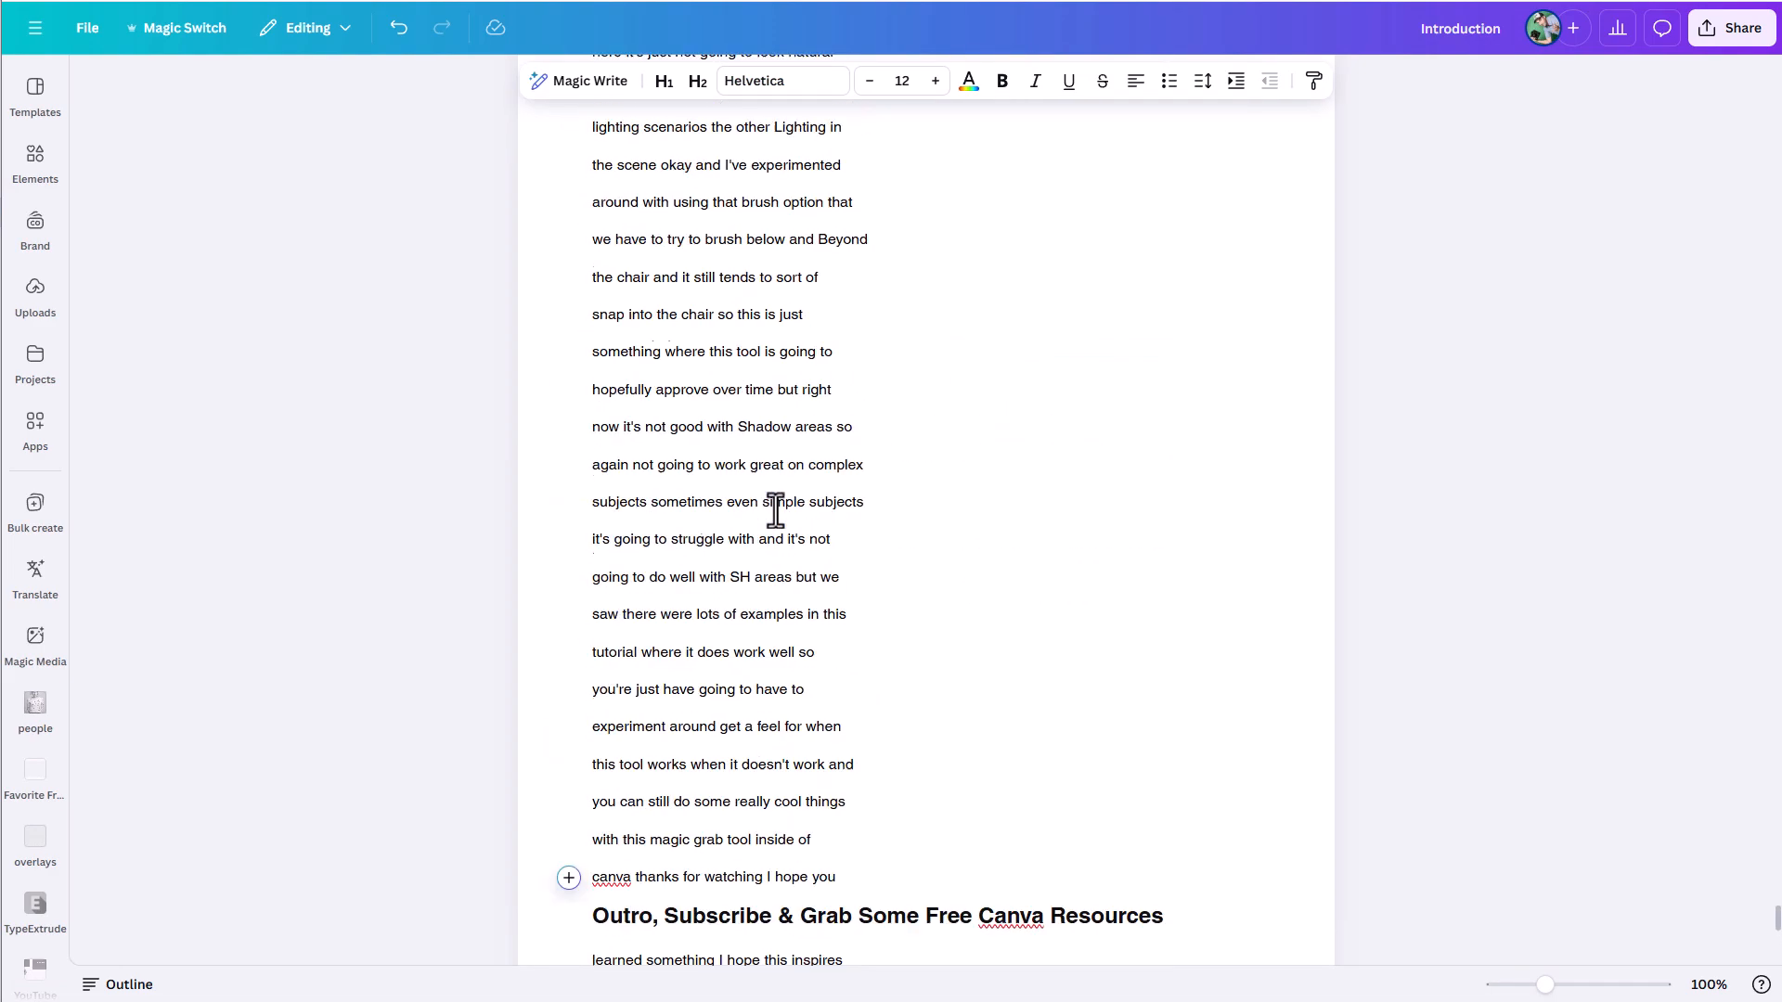
scroll(779, 523, "up", 20)
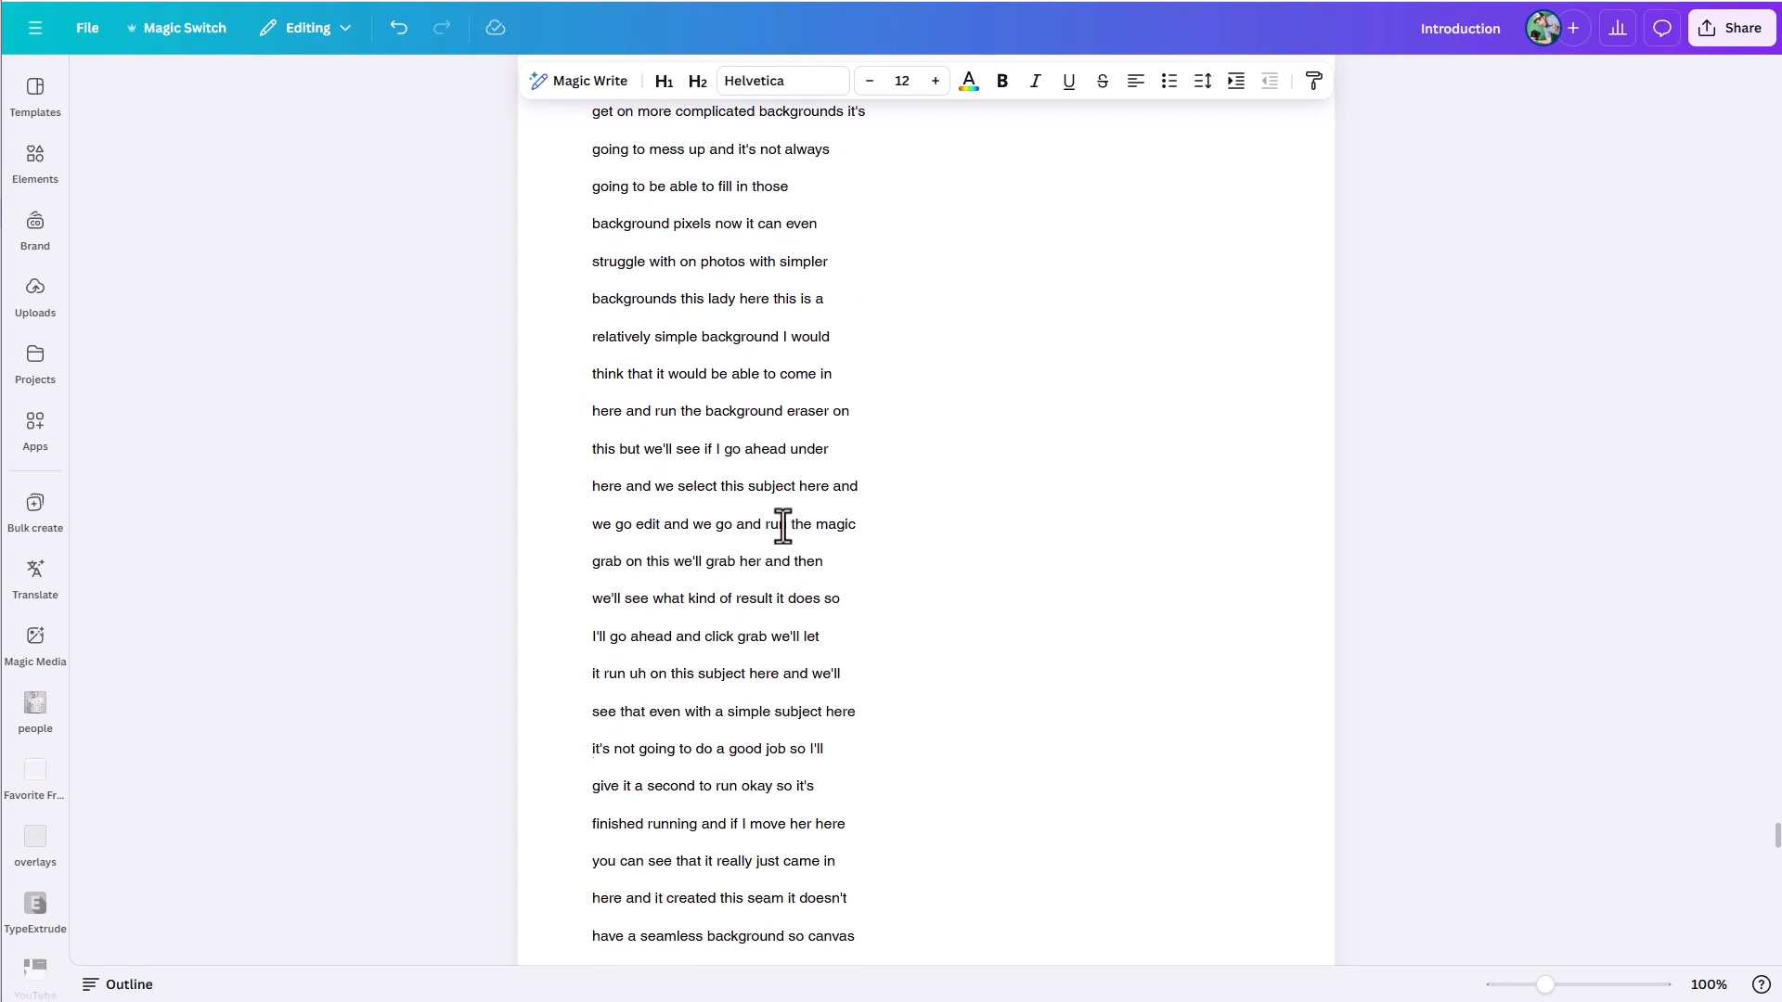
scroll(847, 569, "up", 1)
scroll(844, 581, "down", 1)
left_click_drag(859, 591, 604, 471)
key("ctrl+a")
scroll(776, 509, "up", 20)
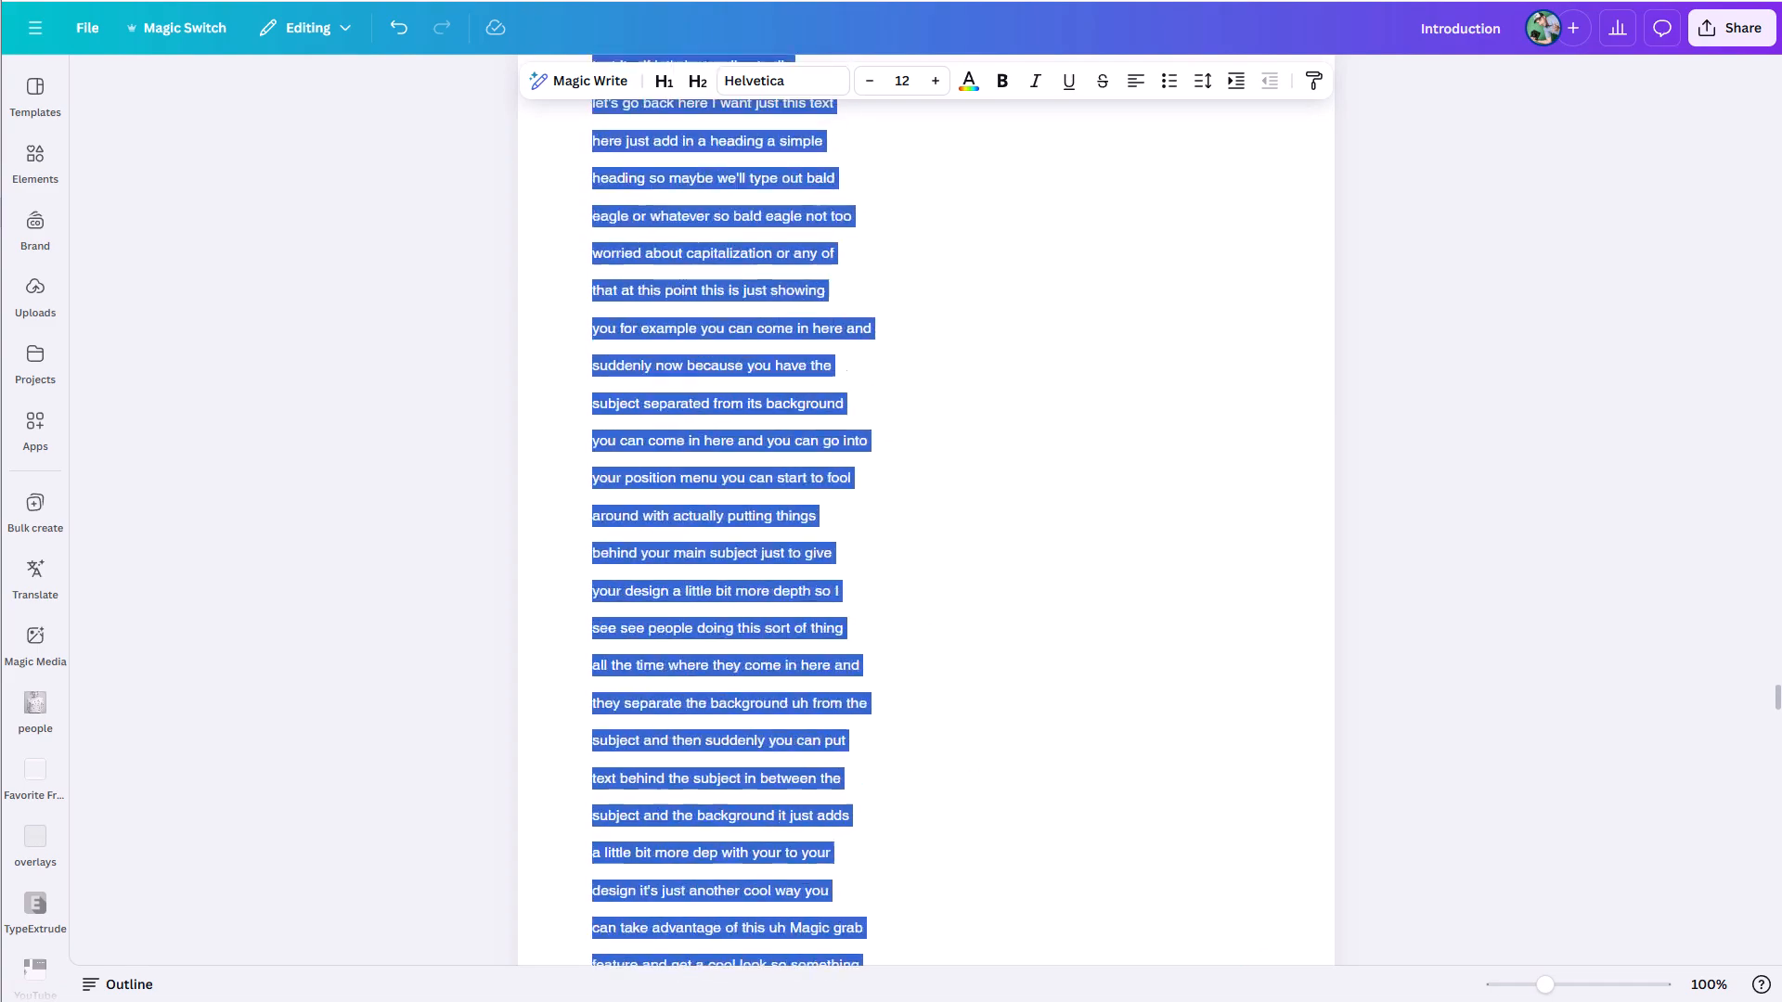
scroll(551, 229, "up", 20)
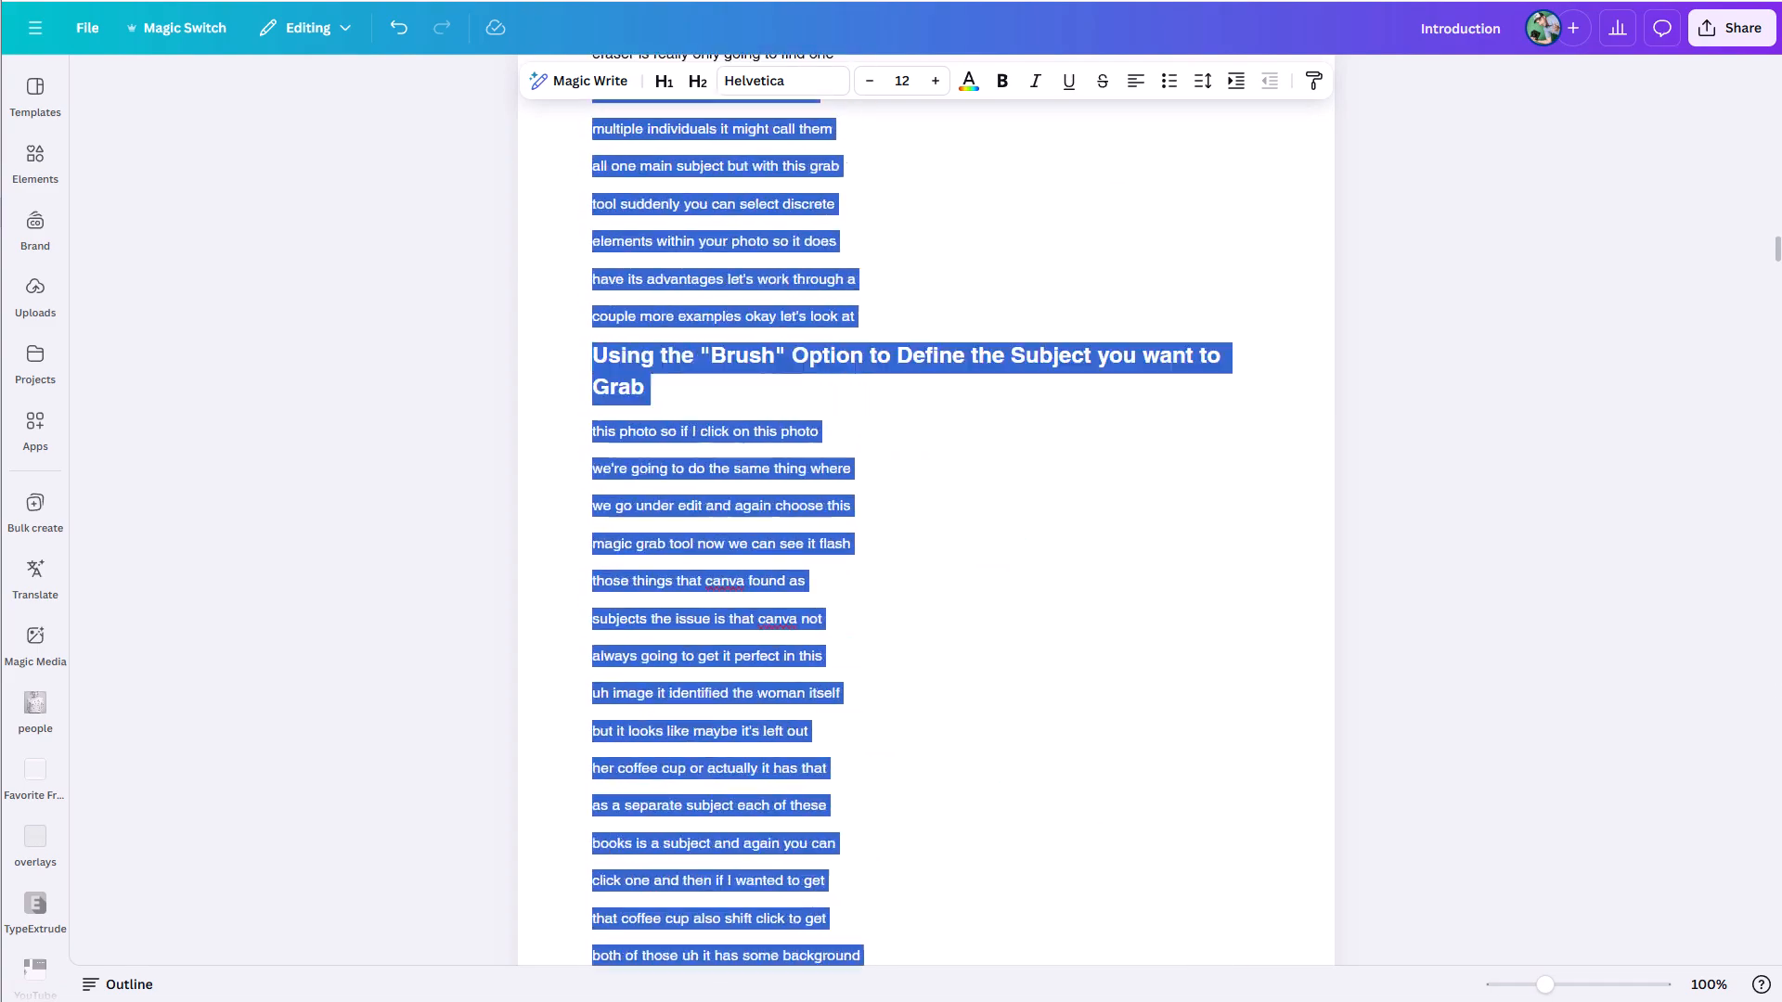
left_click_drag(552, 230, 574, 292)
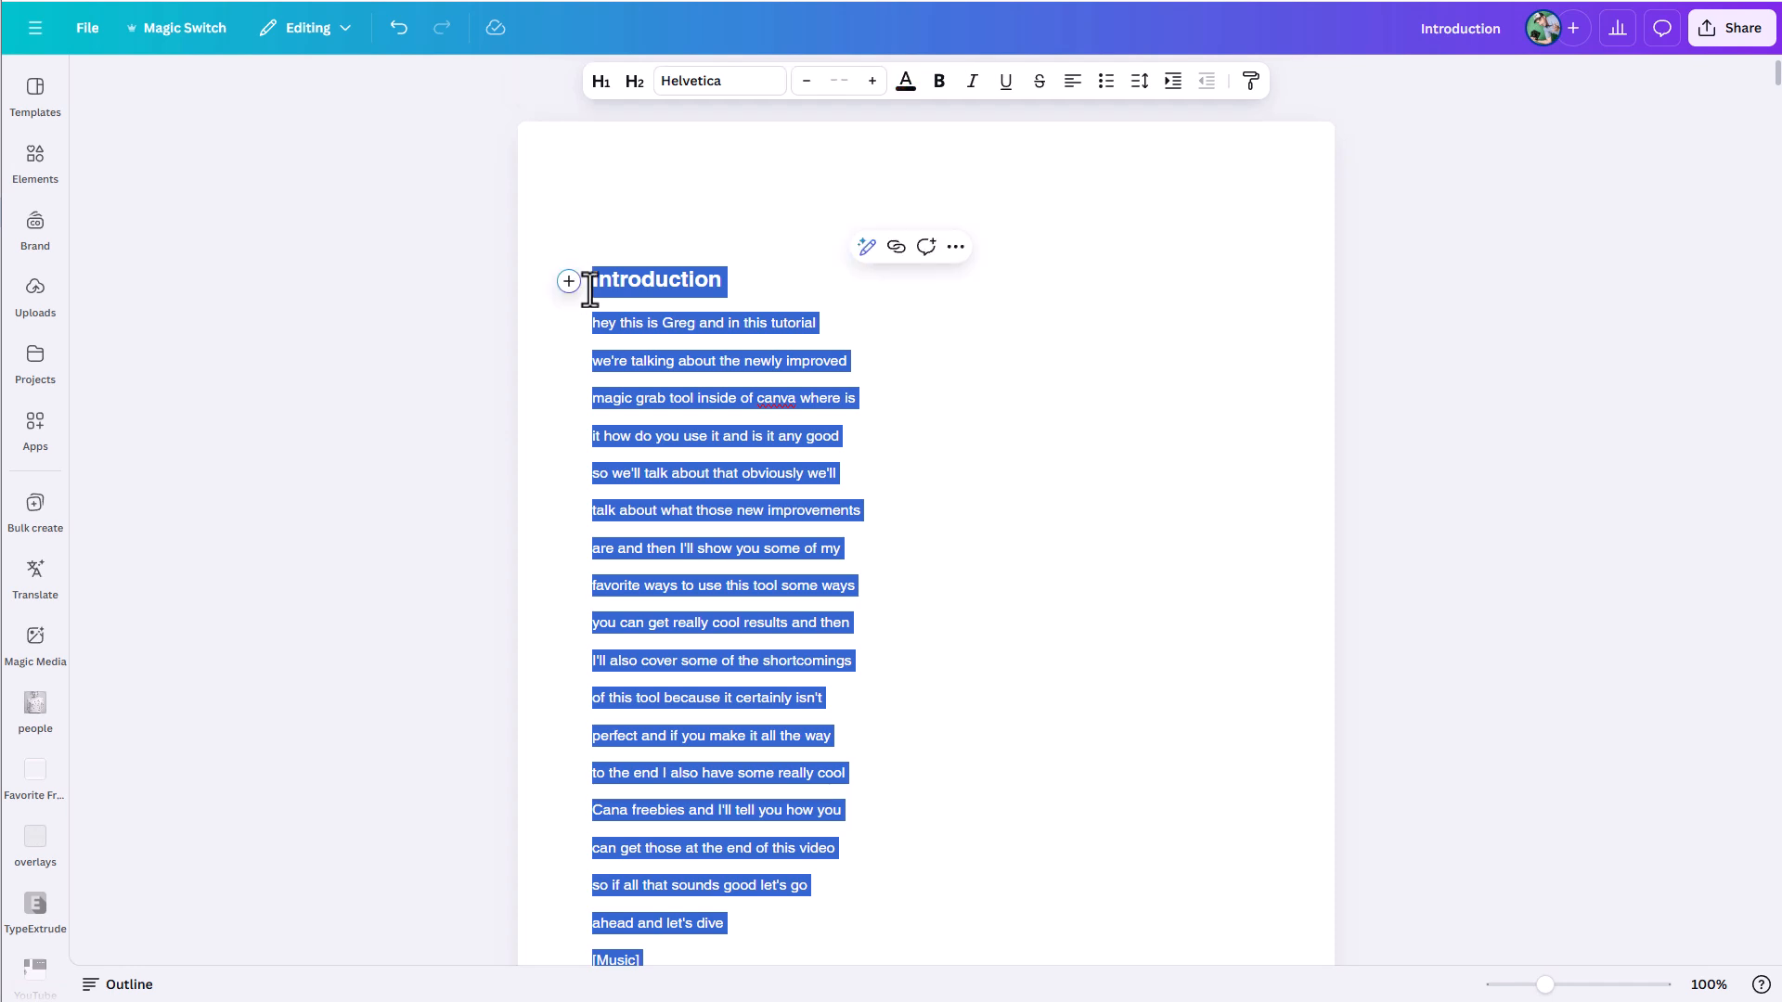
- Generate a summary of the selected transcript with the custom Magic Write prompt "turn into a detailed summary"
left_click(866, 247)
left_click(852, 592)
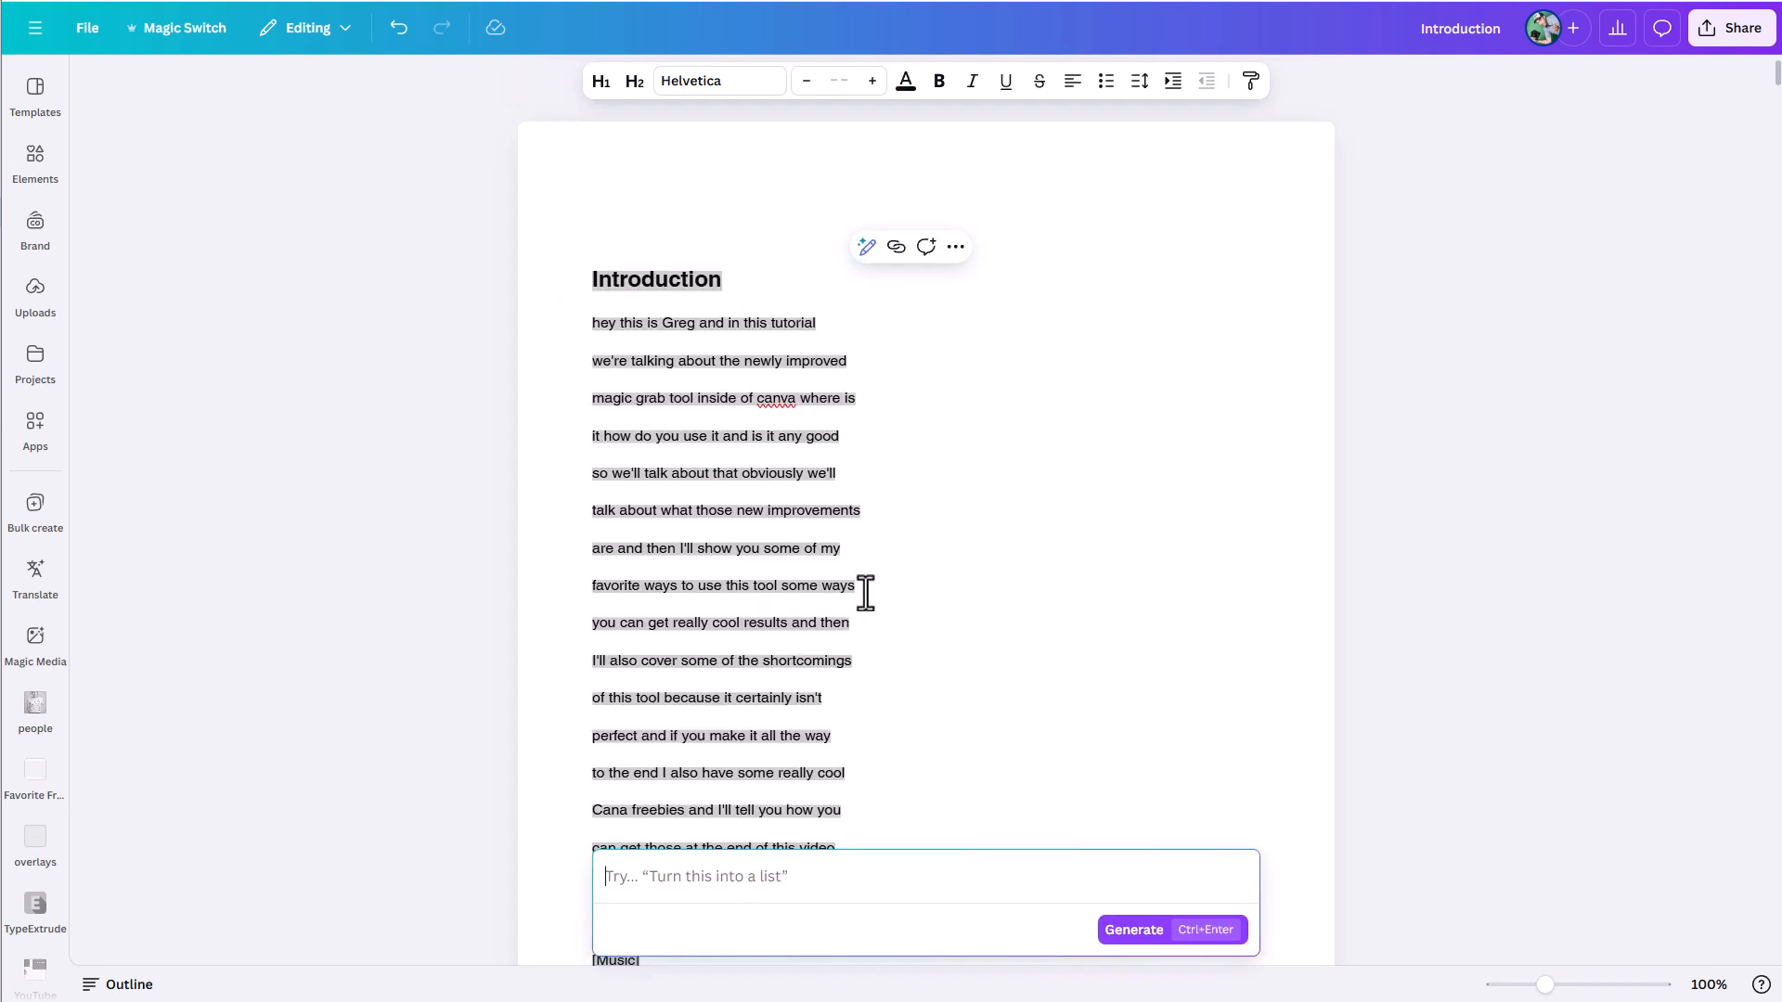
type("tu")
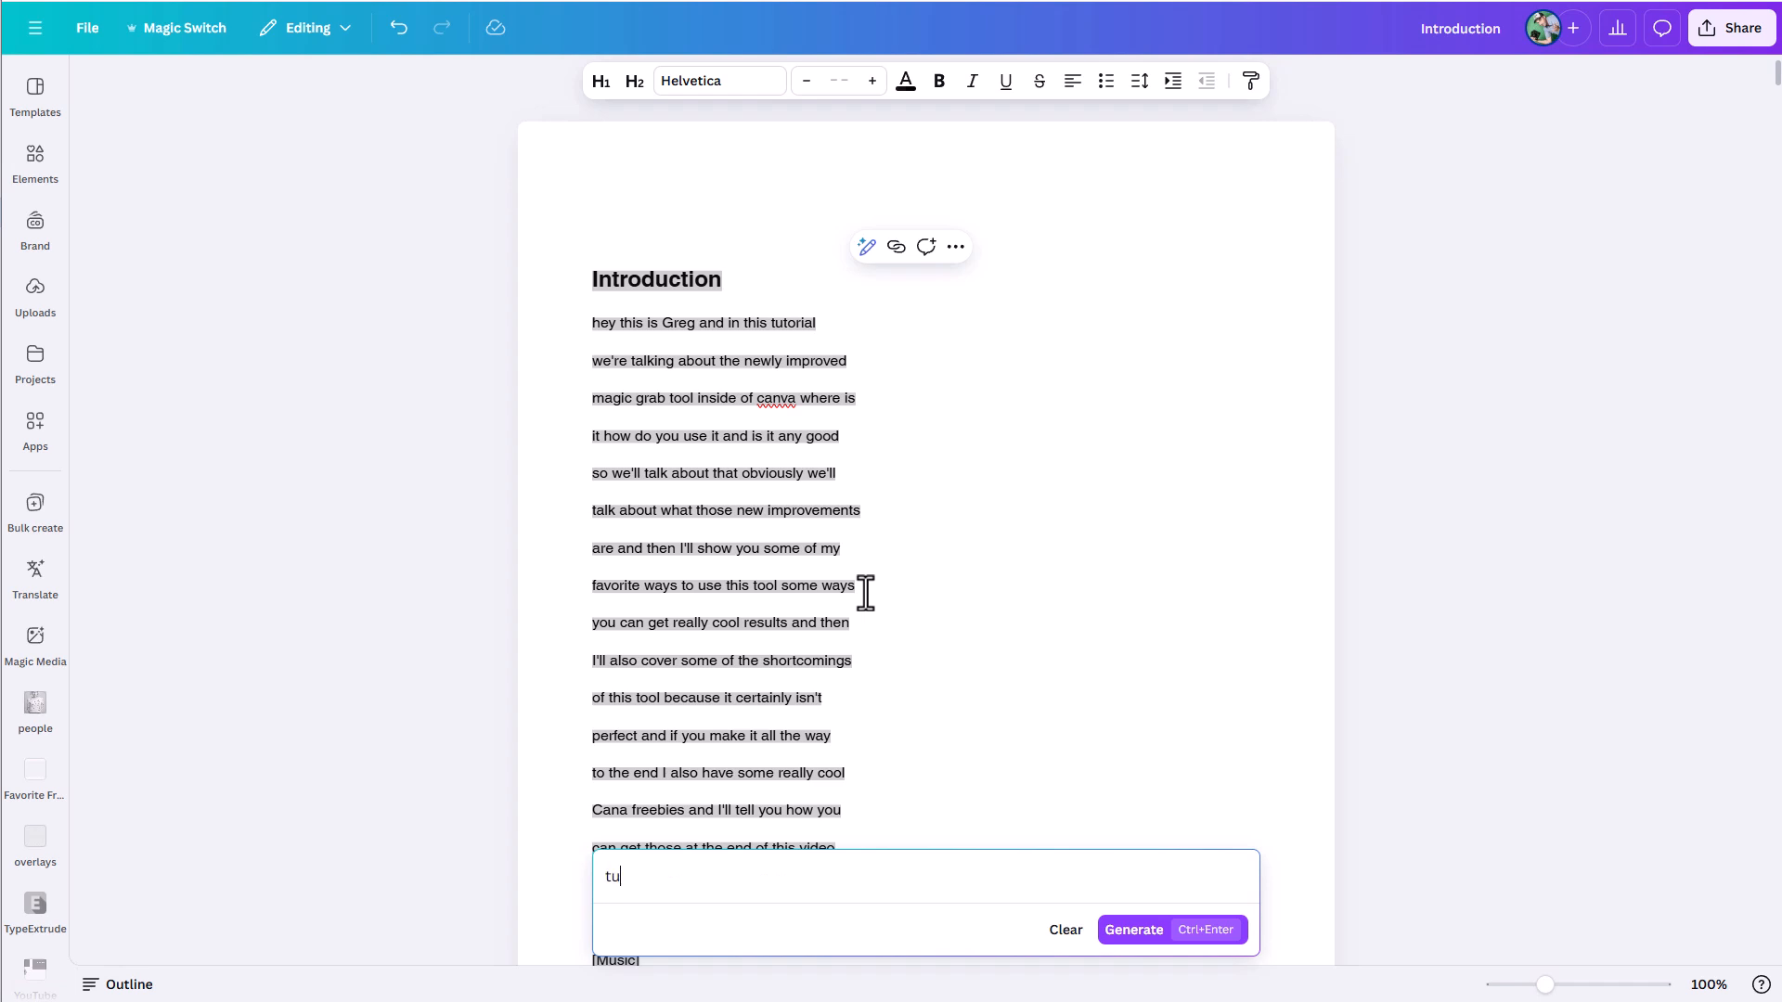
type("rn into a detailed summary")
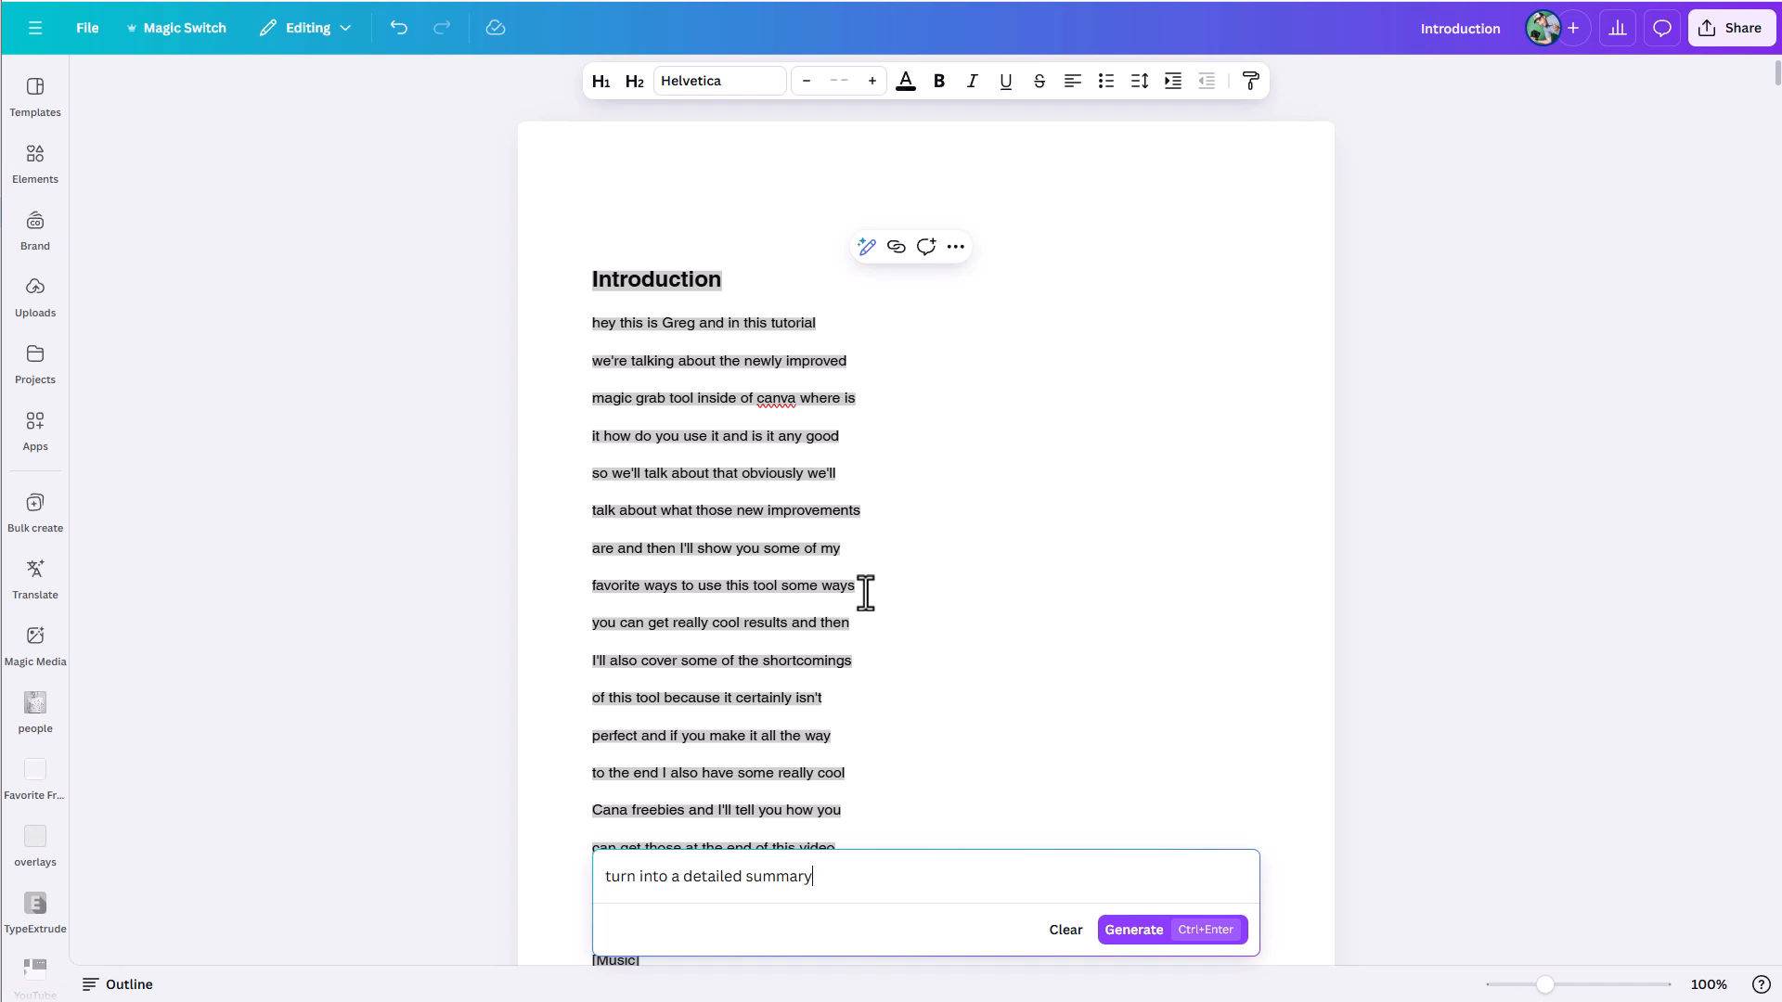
left_click(1135, 935)
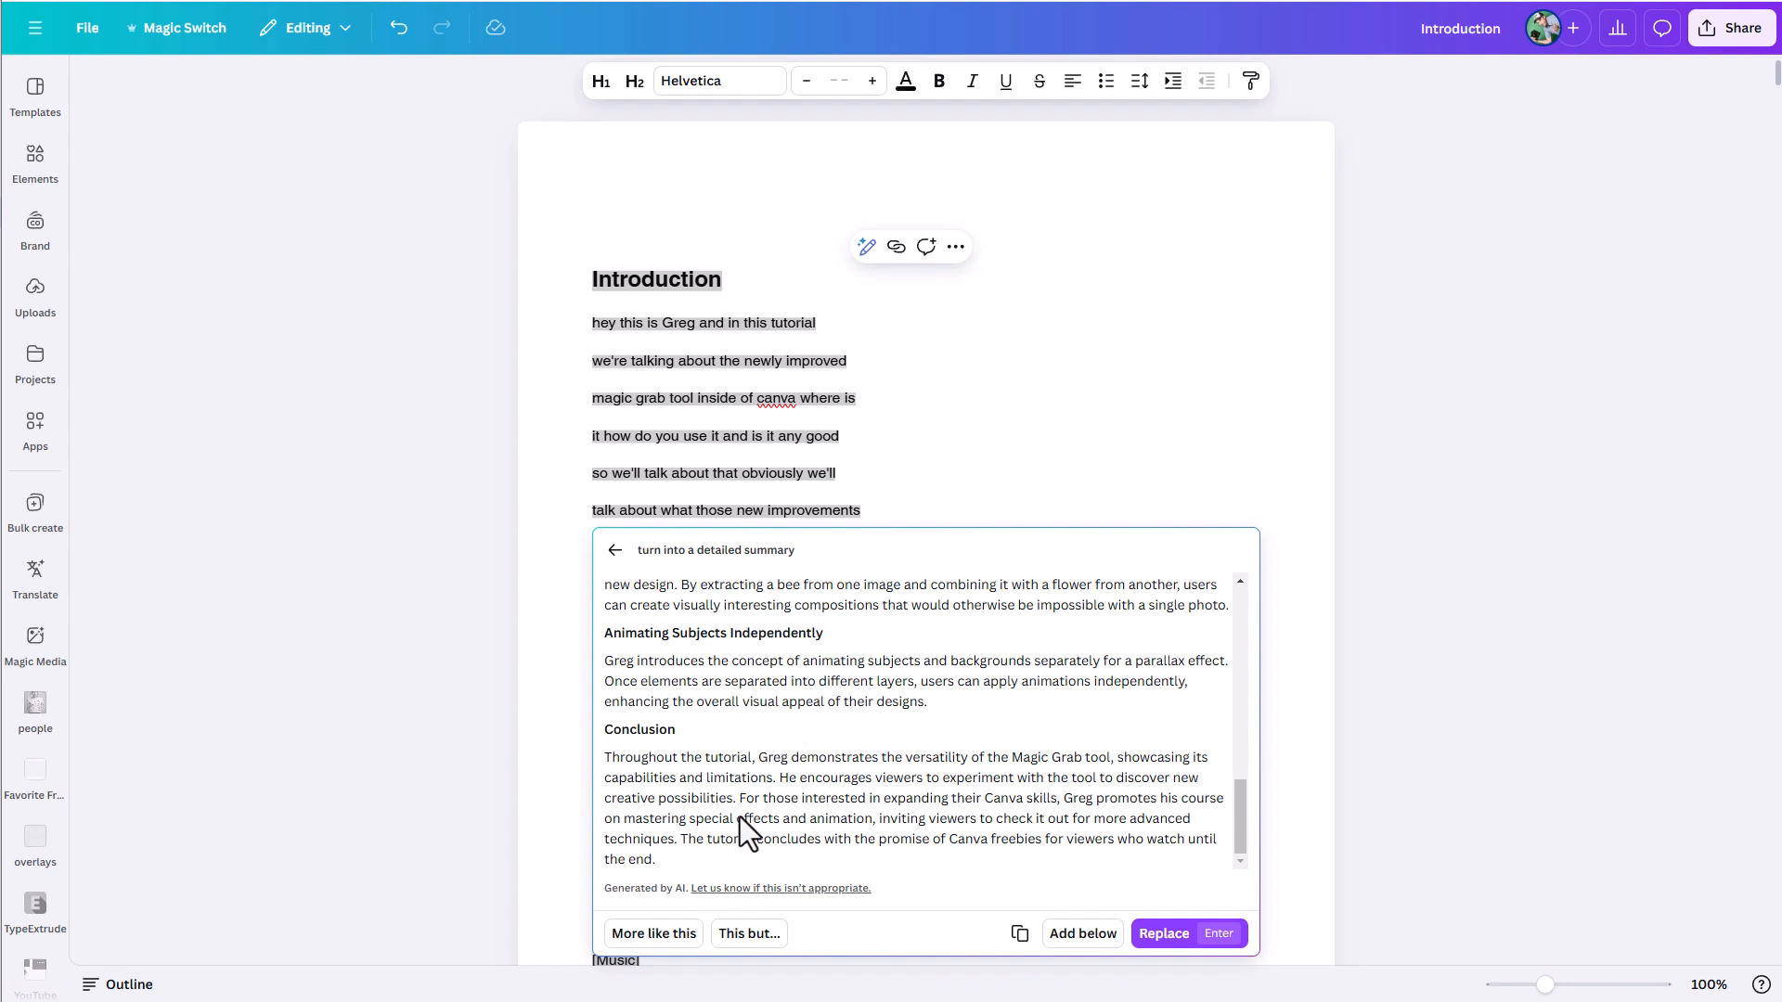
- Begin a revision request for the summary with "I'd like to turn this into a slide show tutorial on the magic grab tool."
left_click(740, 938)
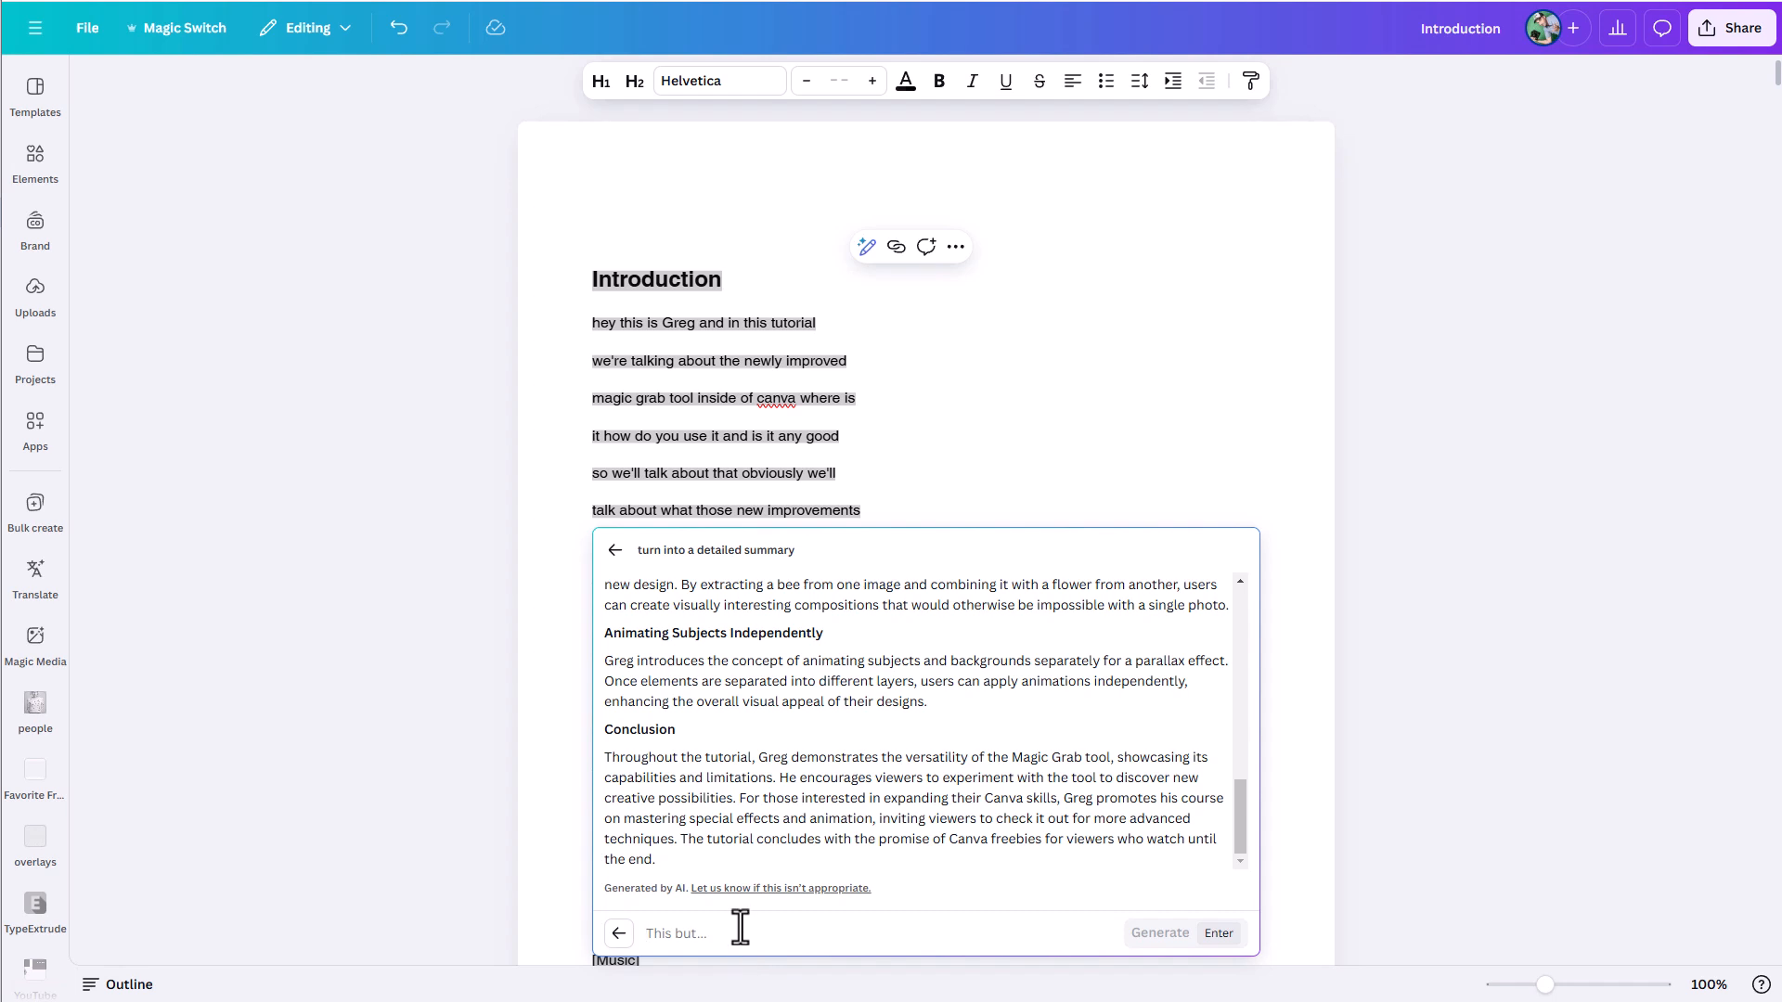
type("I'd like toturn this into ")
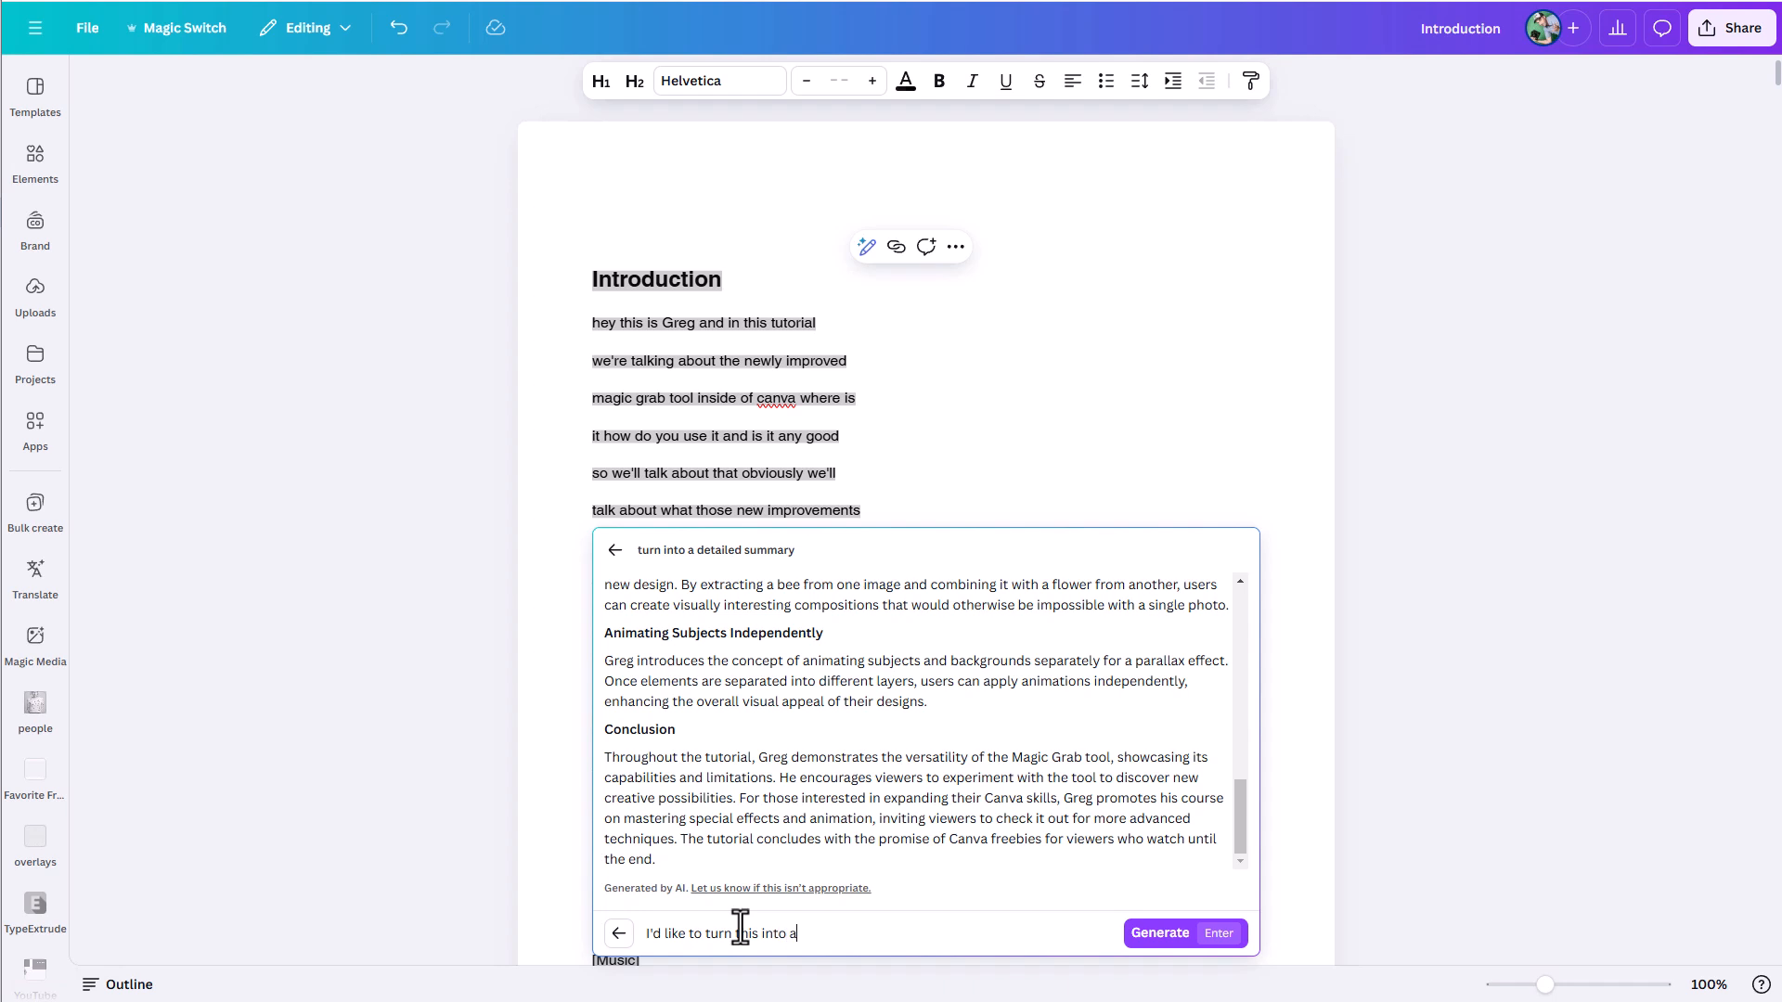
type("a slide show tutorial on the magic grab")
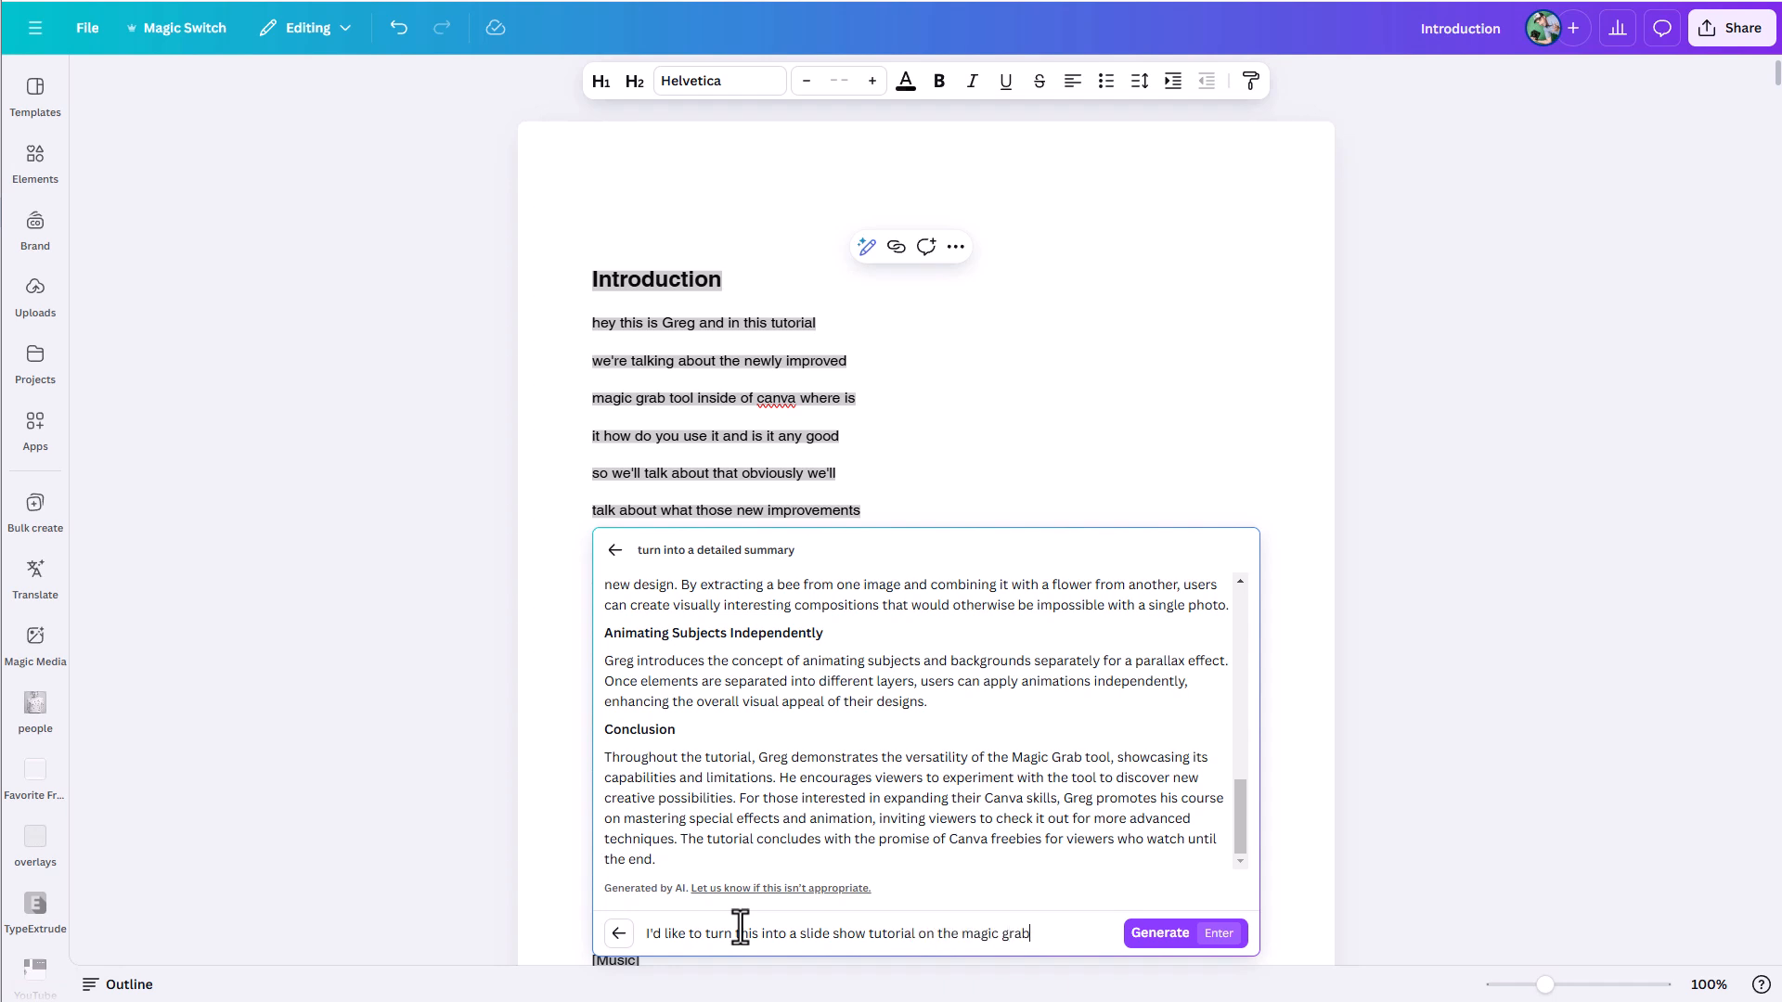
type(" tool. Could you summarize it in a manner suitbab")
- Complete the revision request with "Could you summarize it in a manner suitable for this."
key("BackSpace")
key("BackSpace")
key("BackSpace")
type("able fo")
type("r this")
type(".")
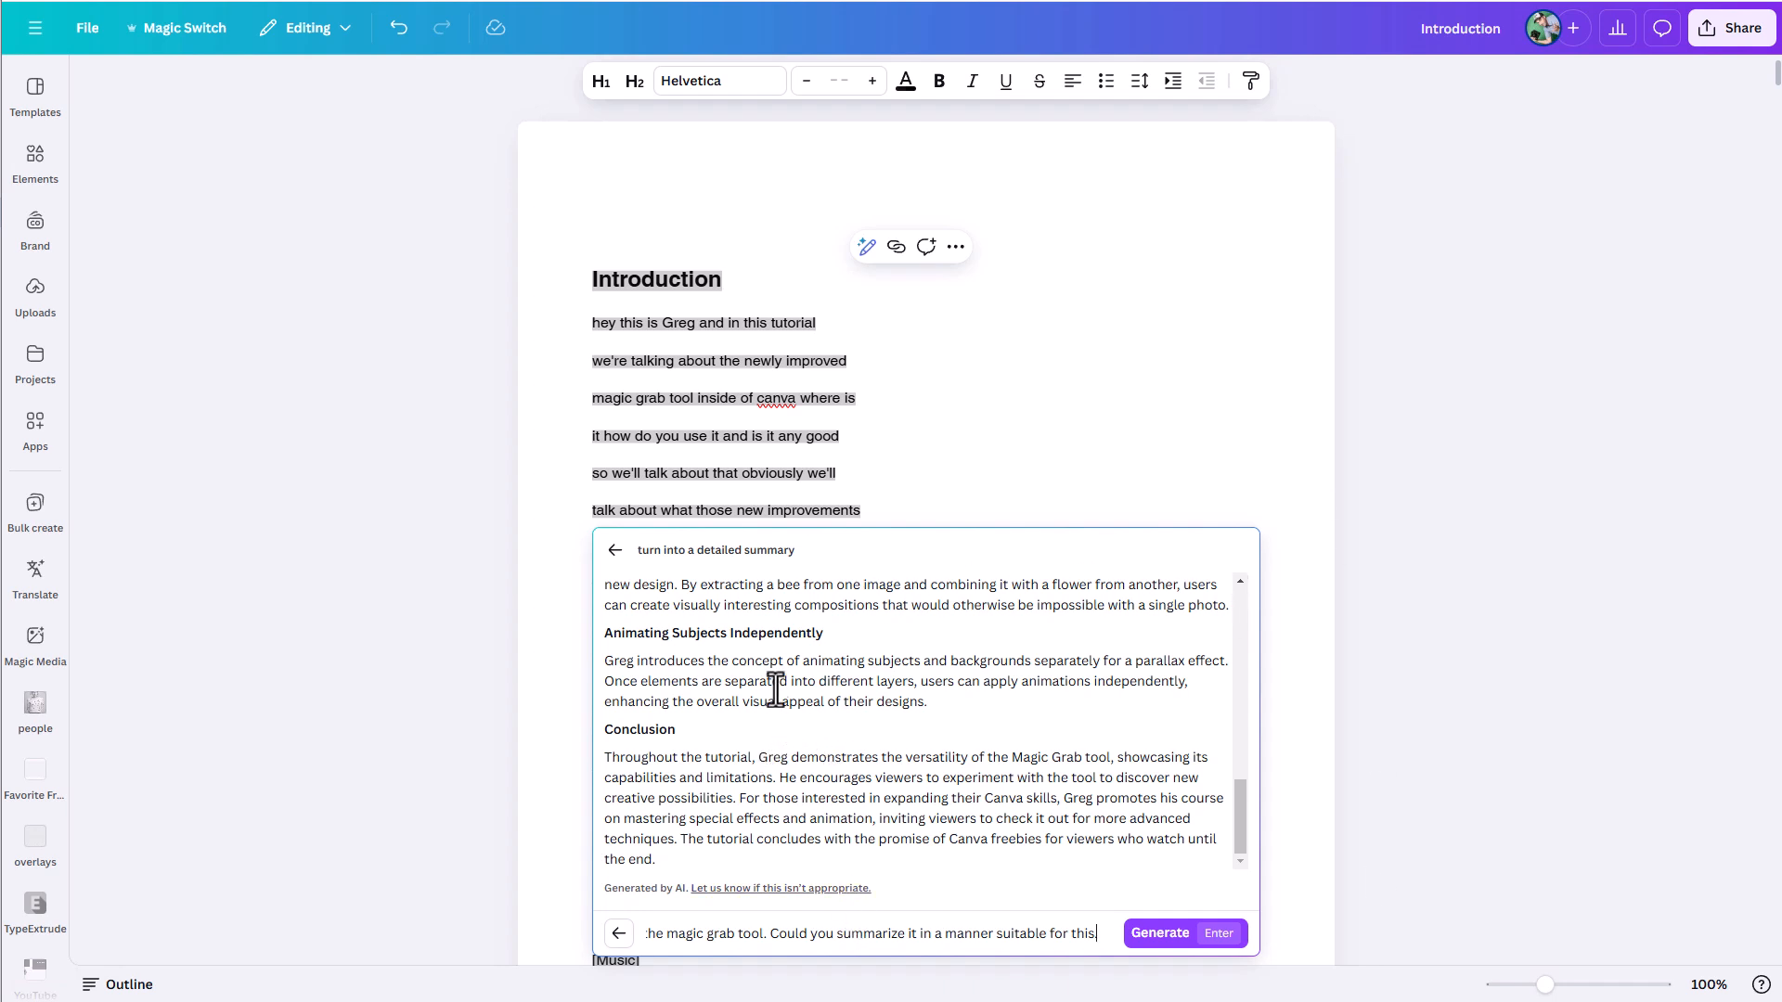
- Generate the slide-by-slide version of the summary and replace the selected transcript with it
left_click(1160, 935)
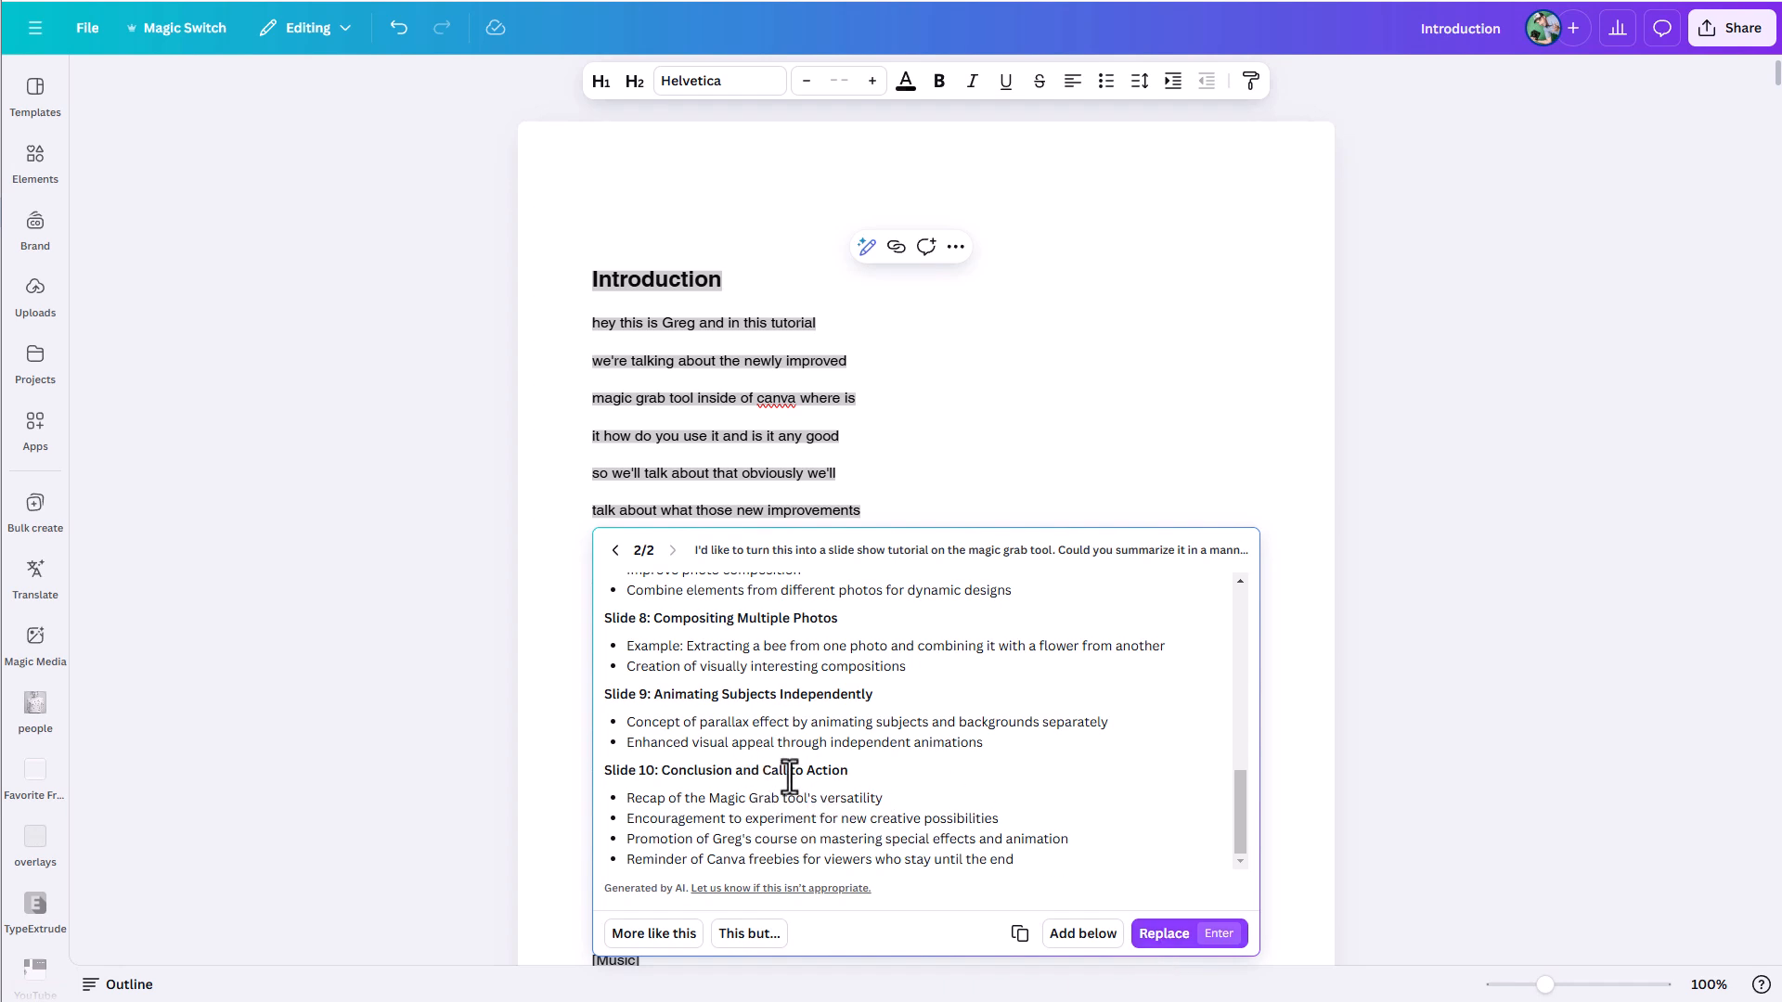
scroll(724, 687, "up", 10)
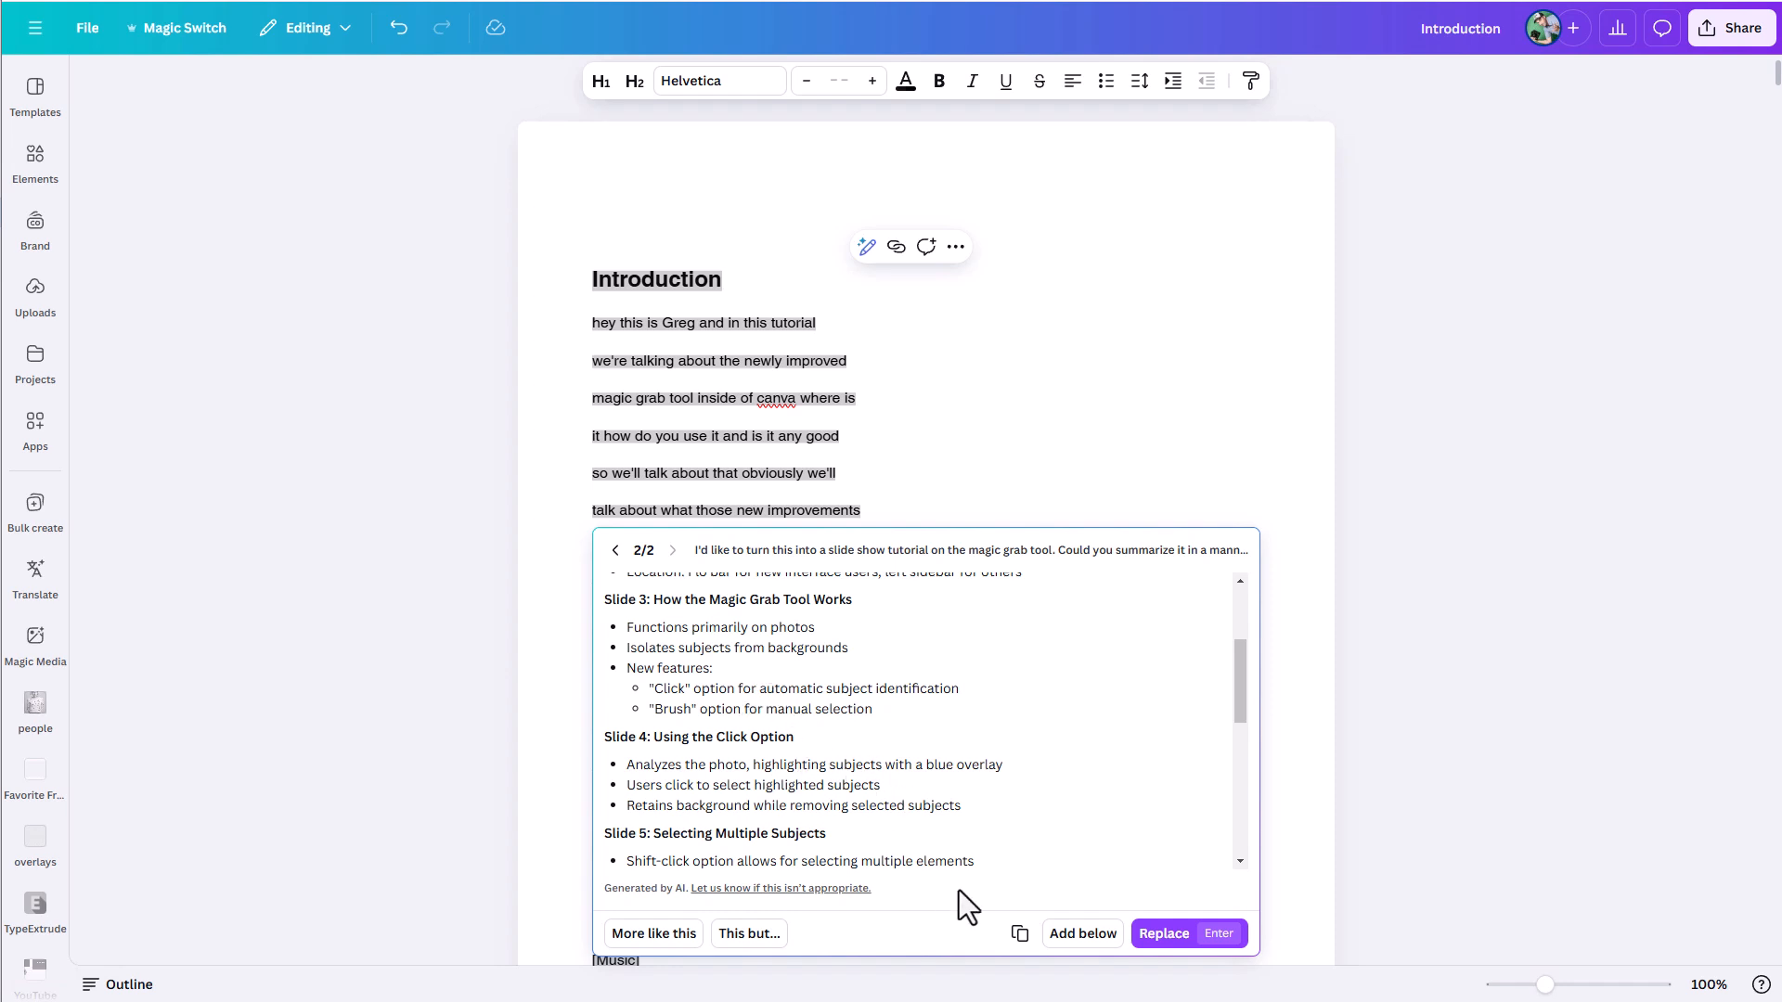
left_click(1154, 934)
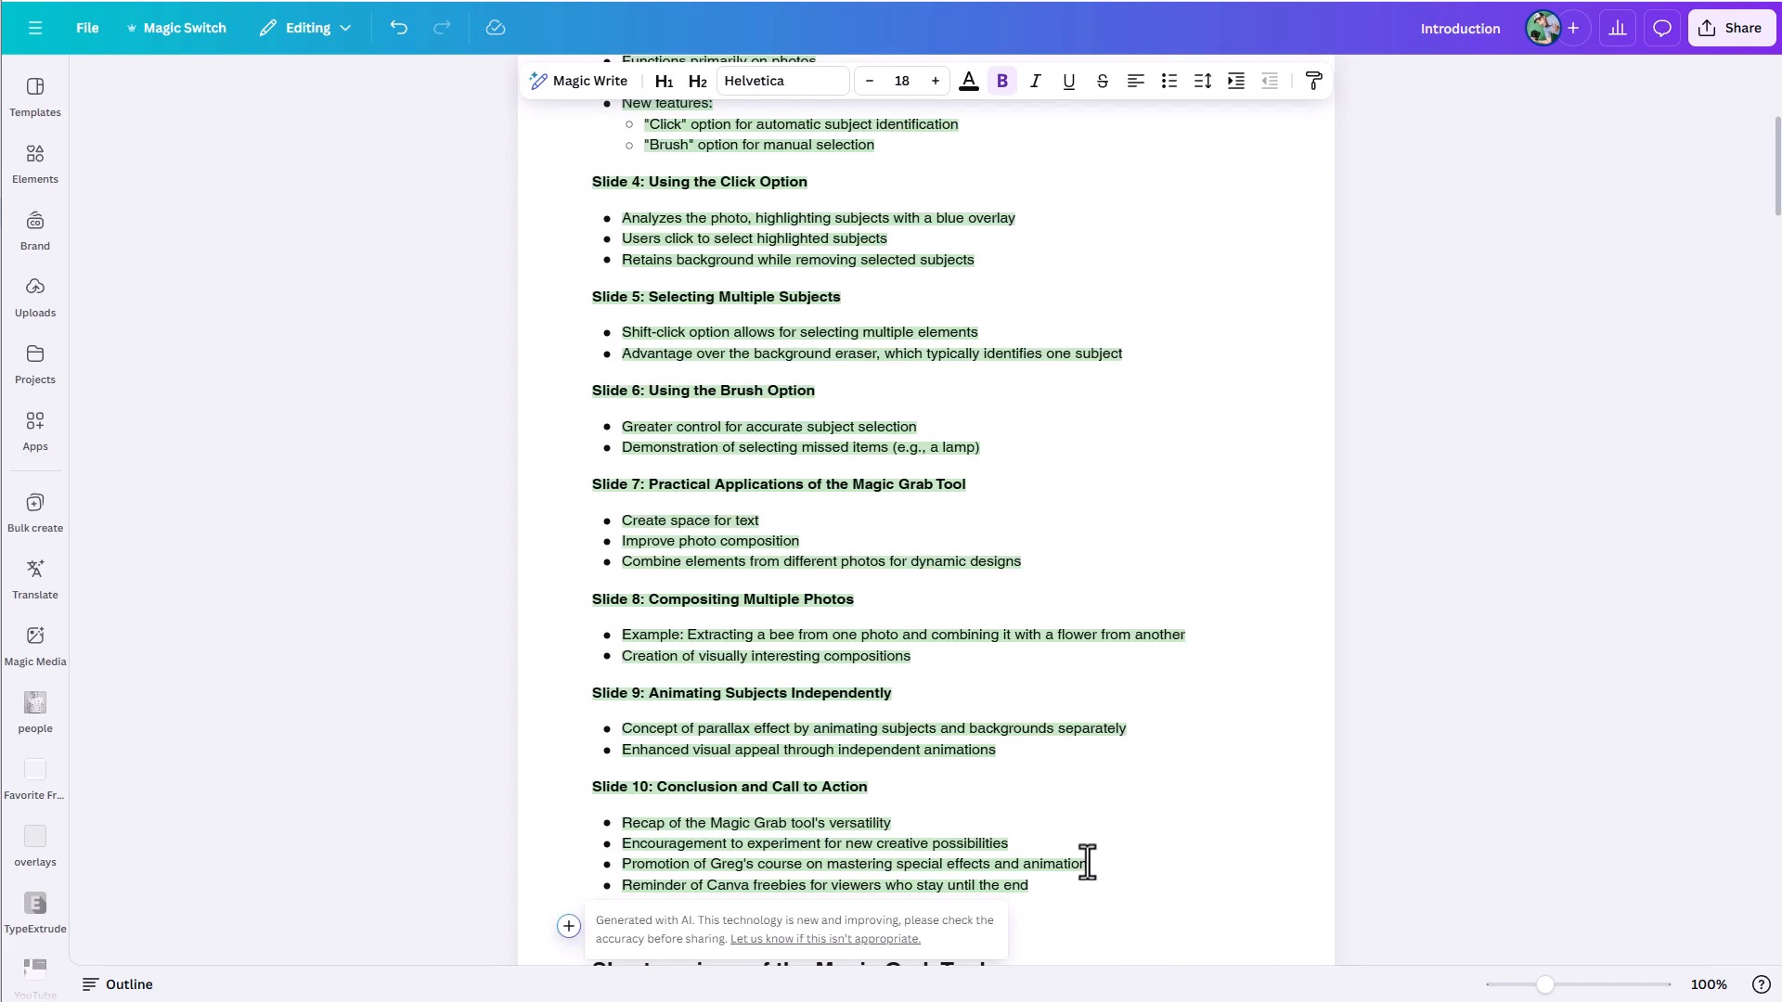
- Delete the leftover transcript from the "Shortcomings of the Magic Grab Tool" heading to the end of the document
left_click(1146, 763)
scroll(1040, 821, "down", 3)
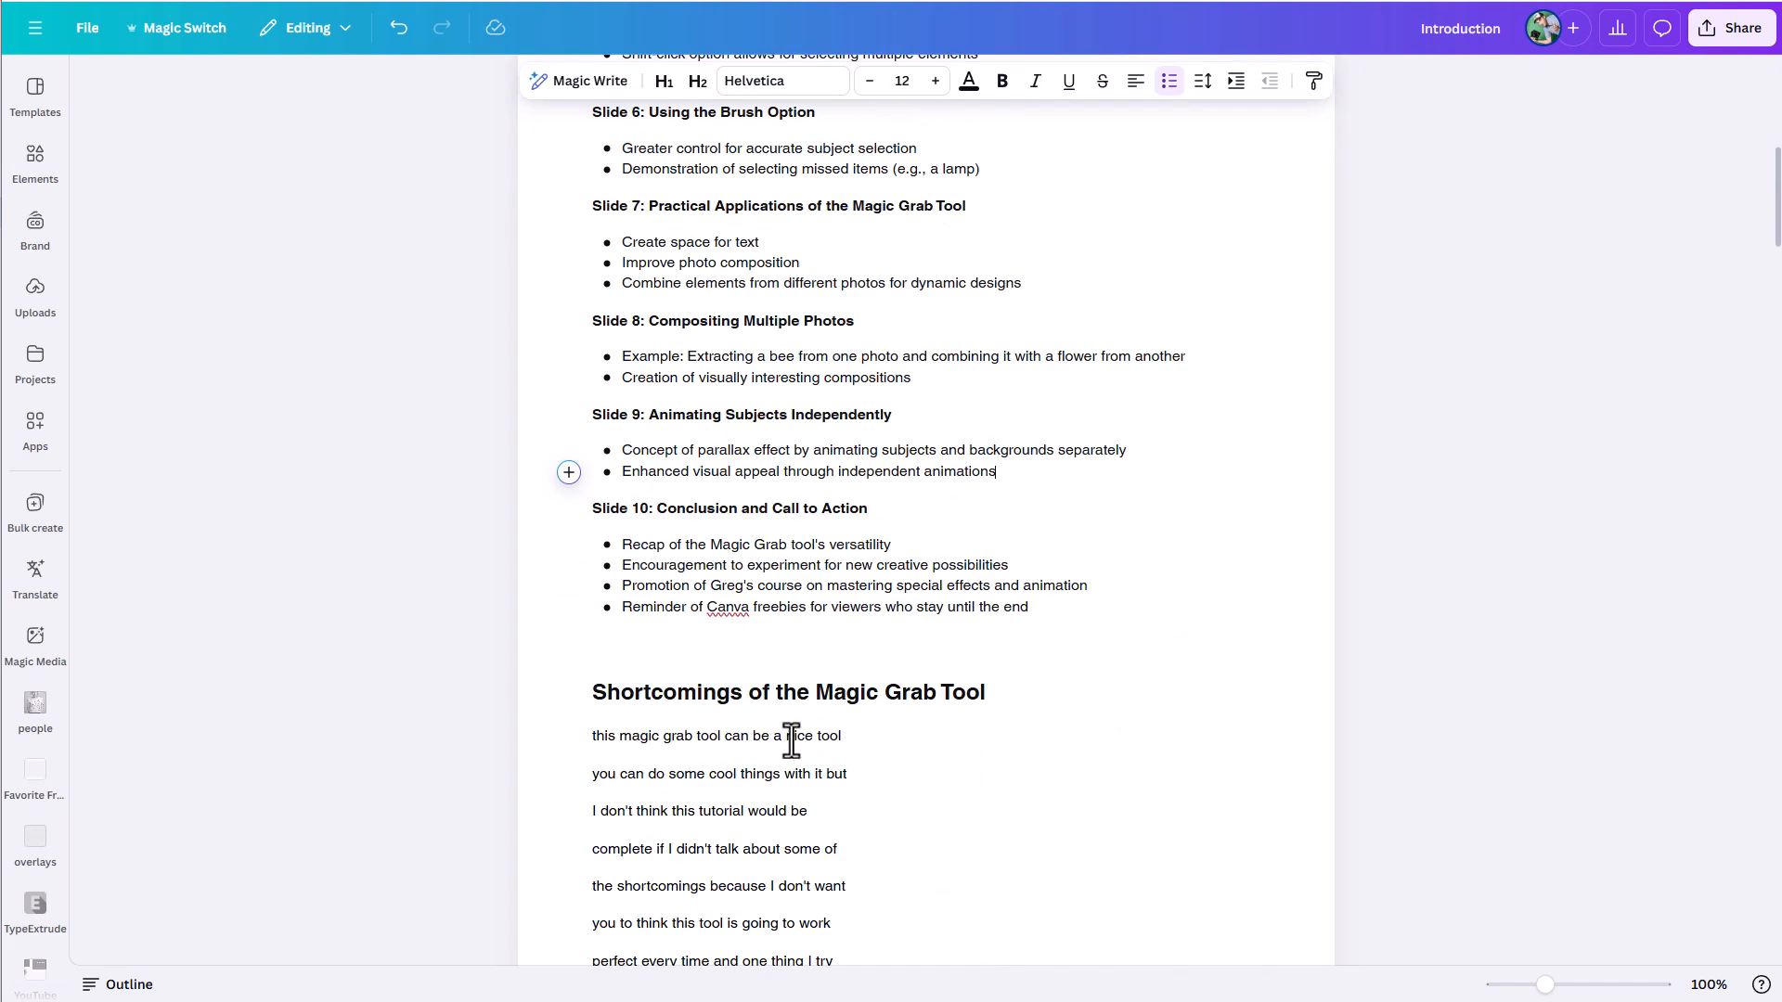
left_click(652, 694)
key("ctrl+shift+End")
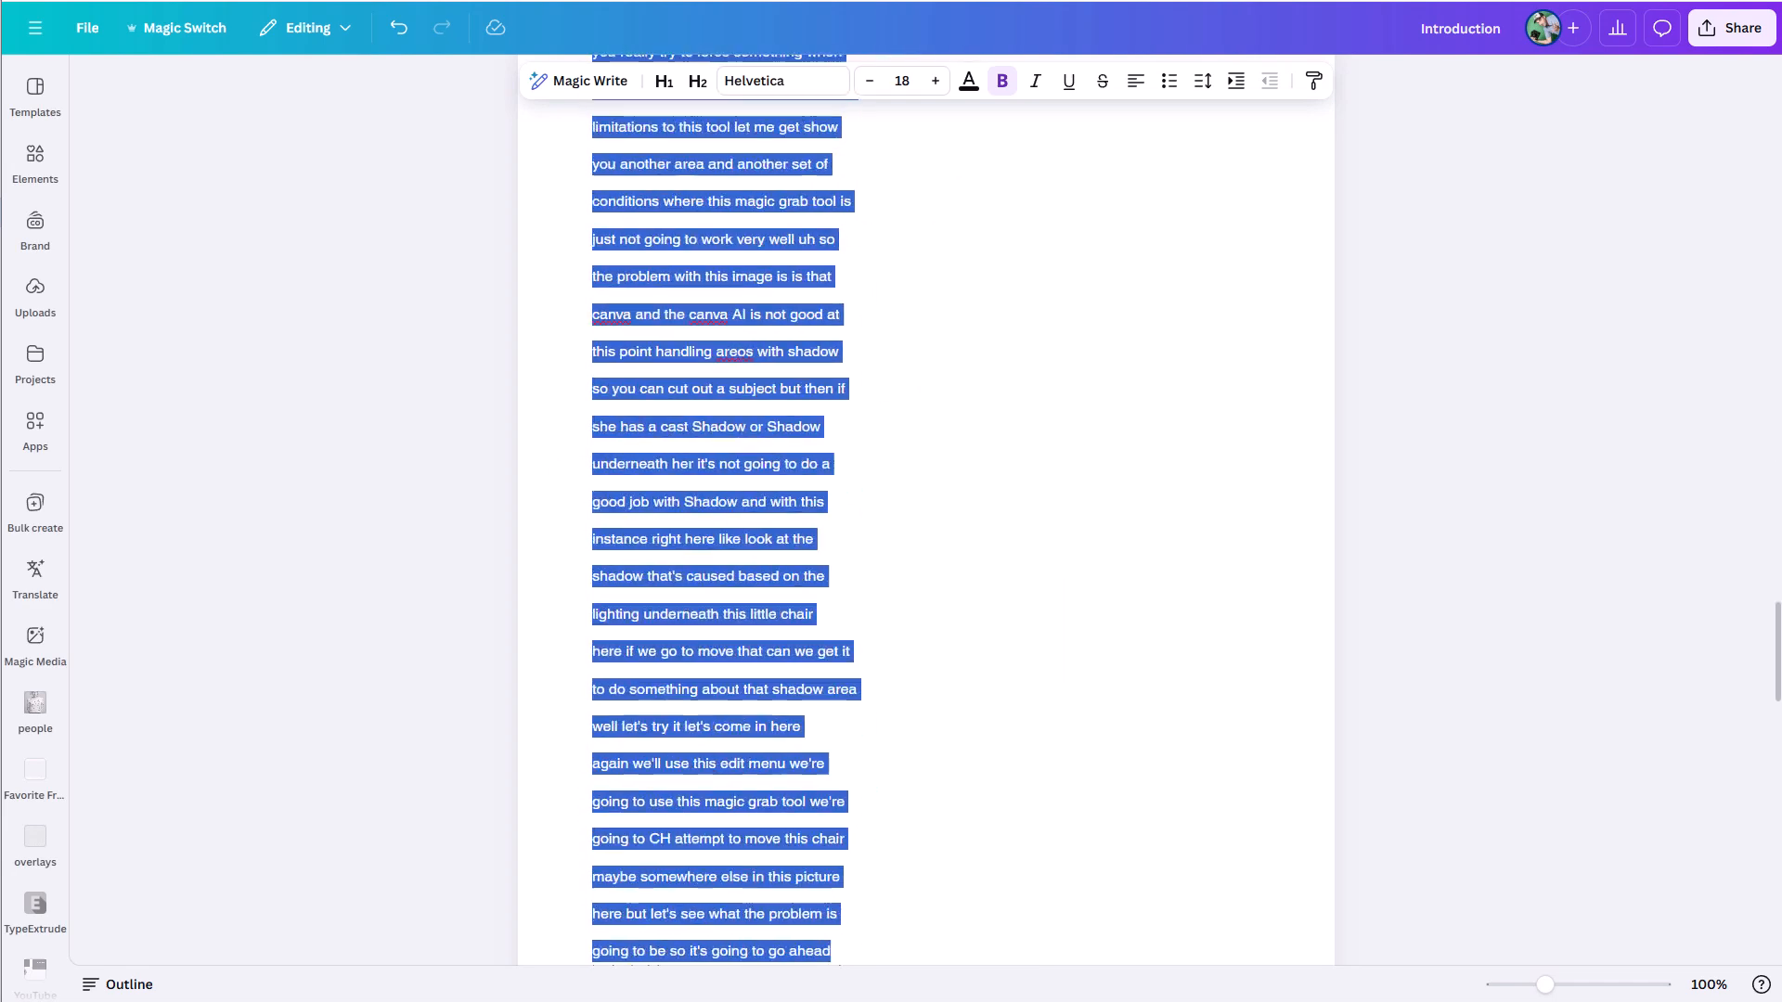
key("BackSpace")
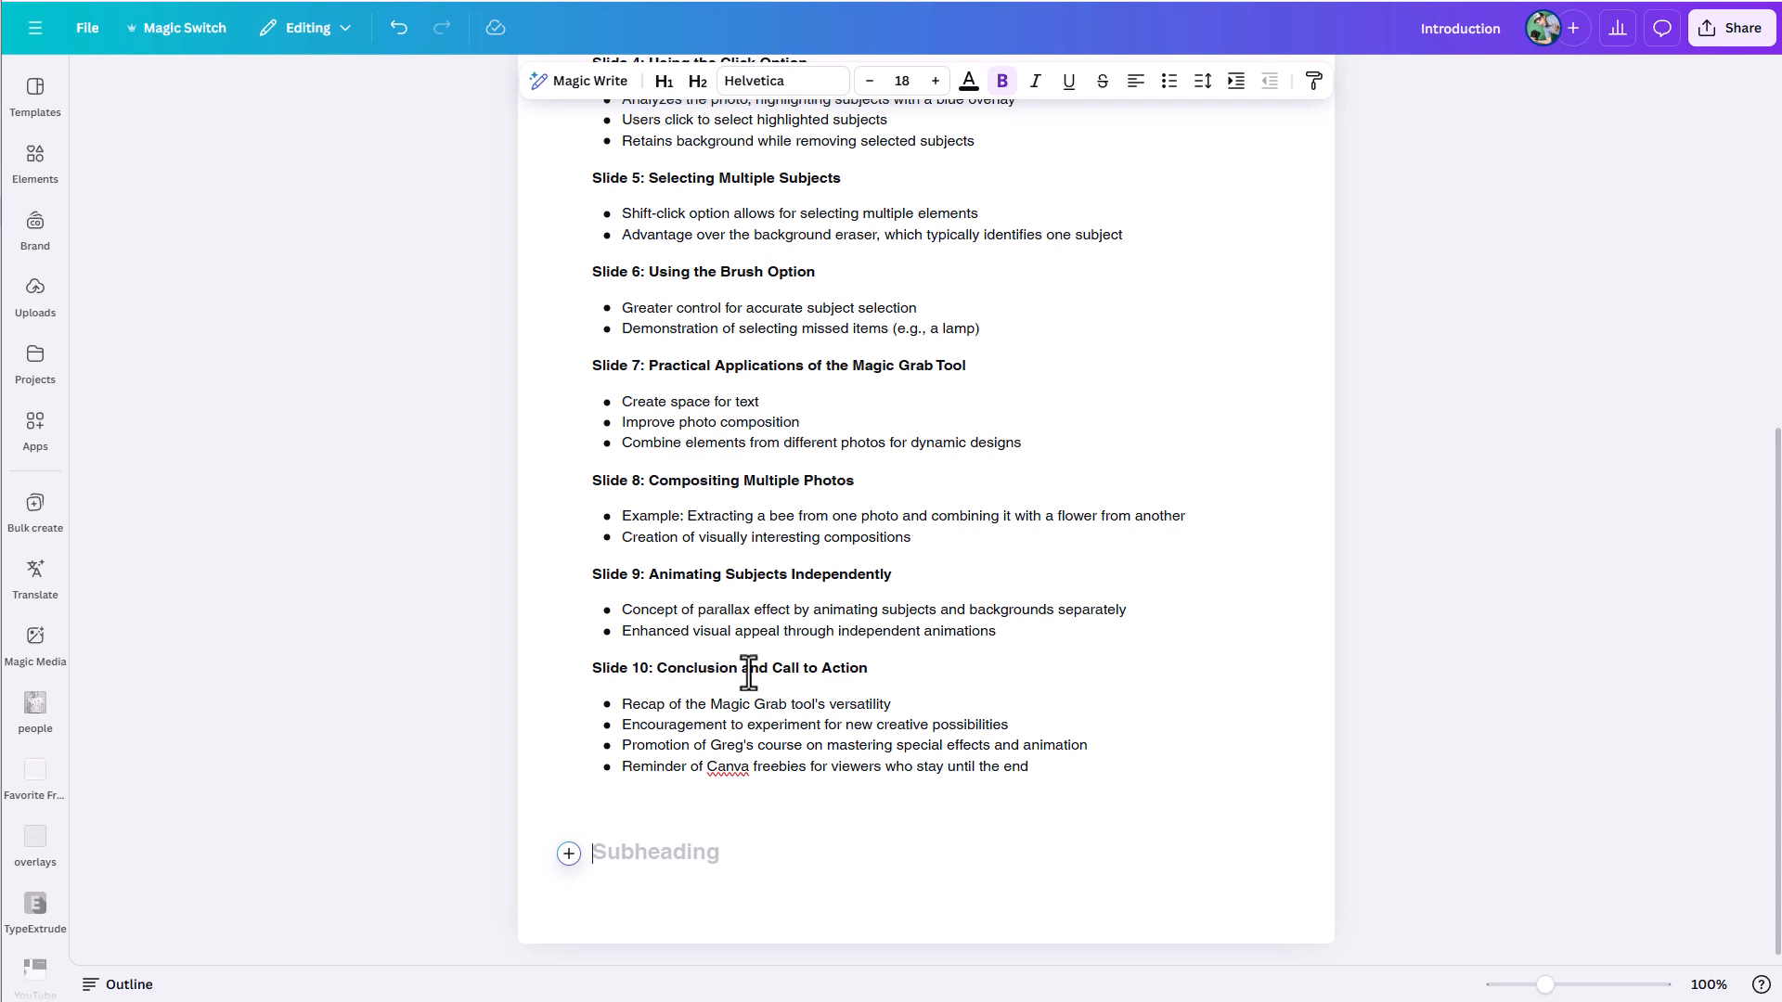
- Review the slide-by-slide Magic Grab outline from its final slide back up to the title
scroll(748, 672, "up", 3)
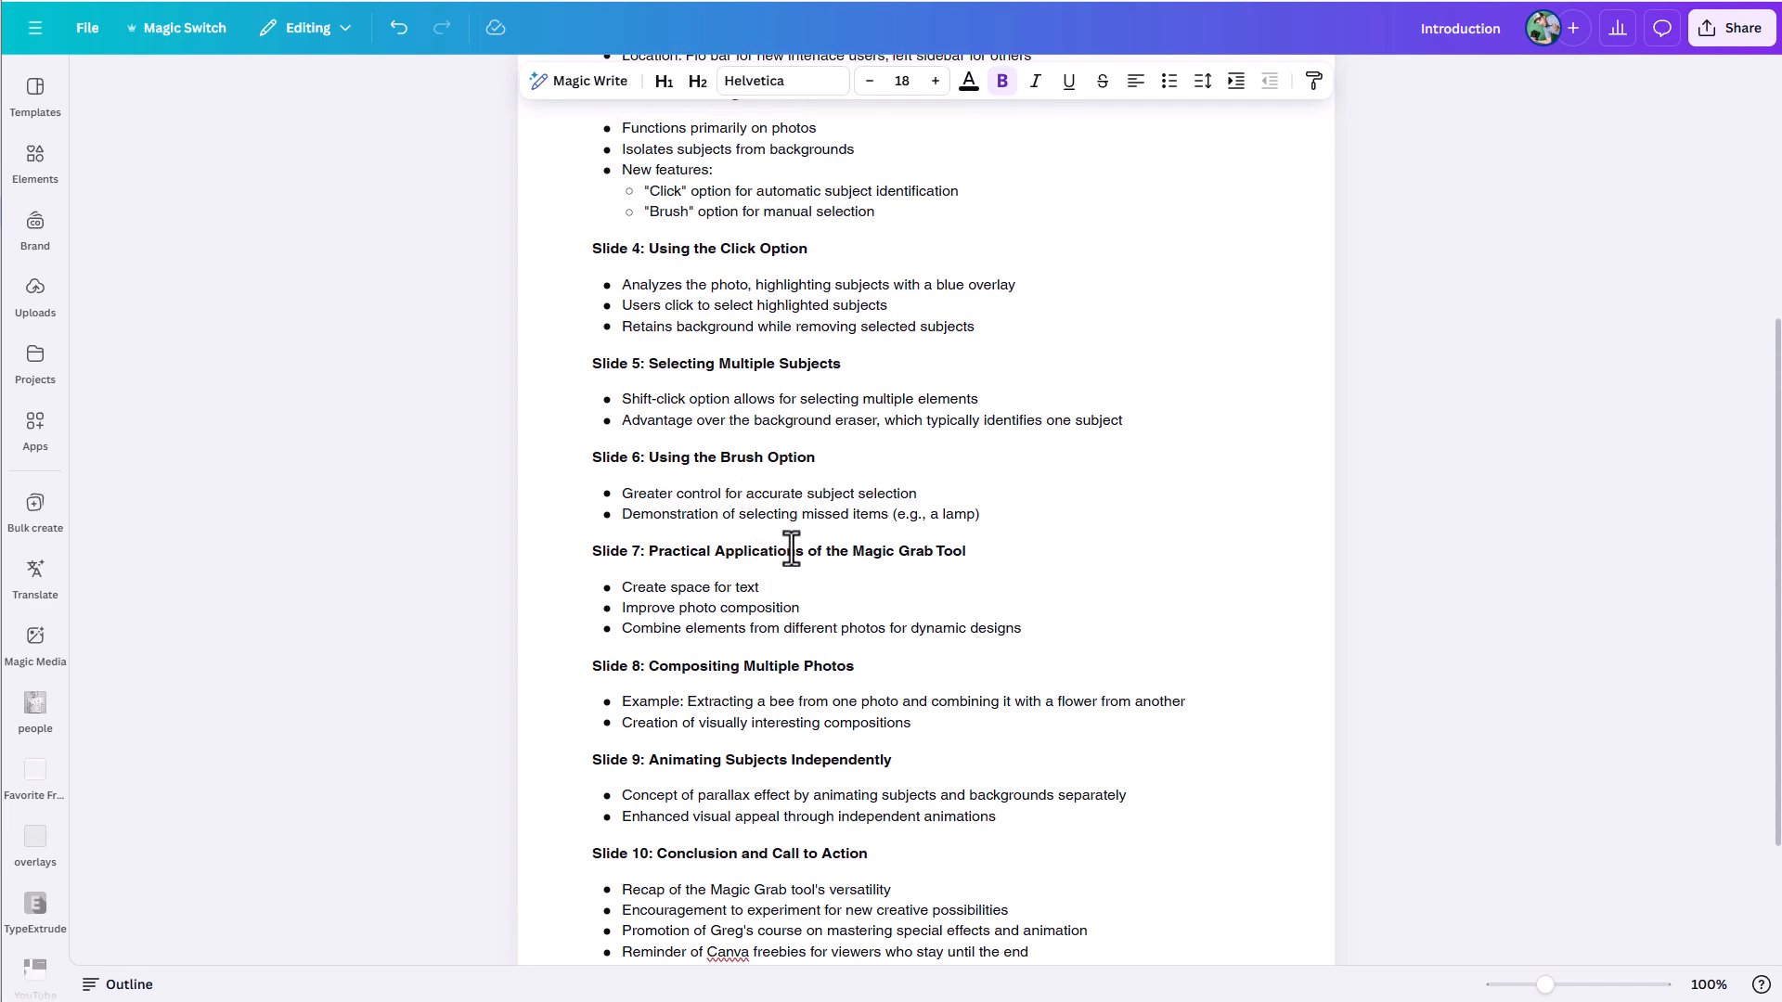
scroll(787, 547, "up", 3)
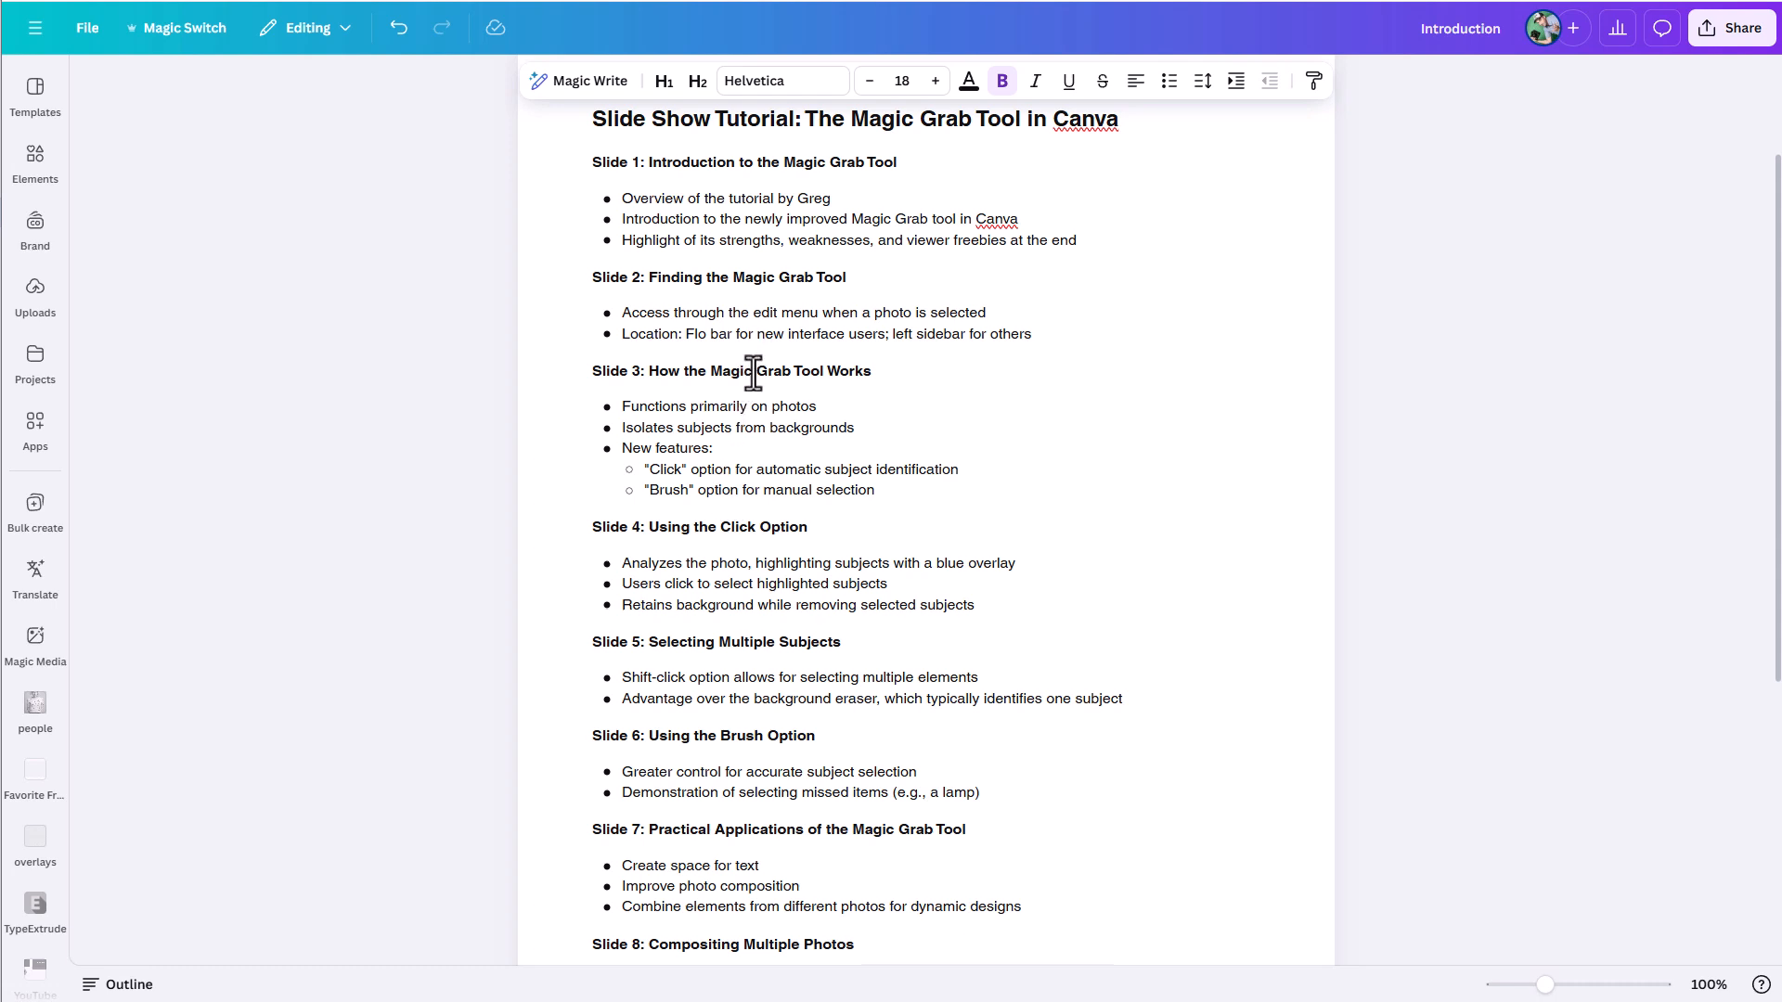
scroll(743, 370, "up", 2)
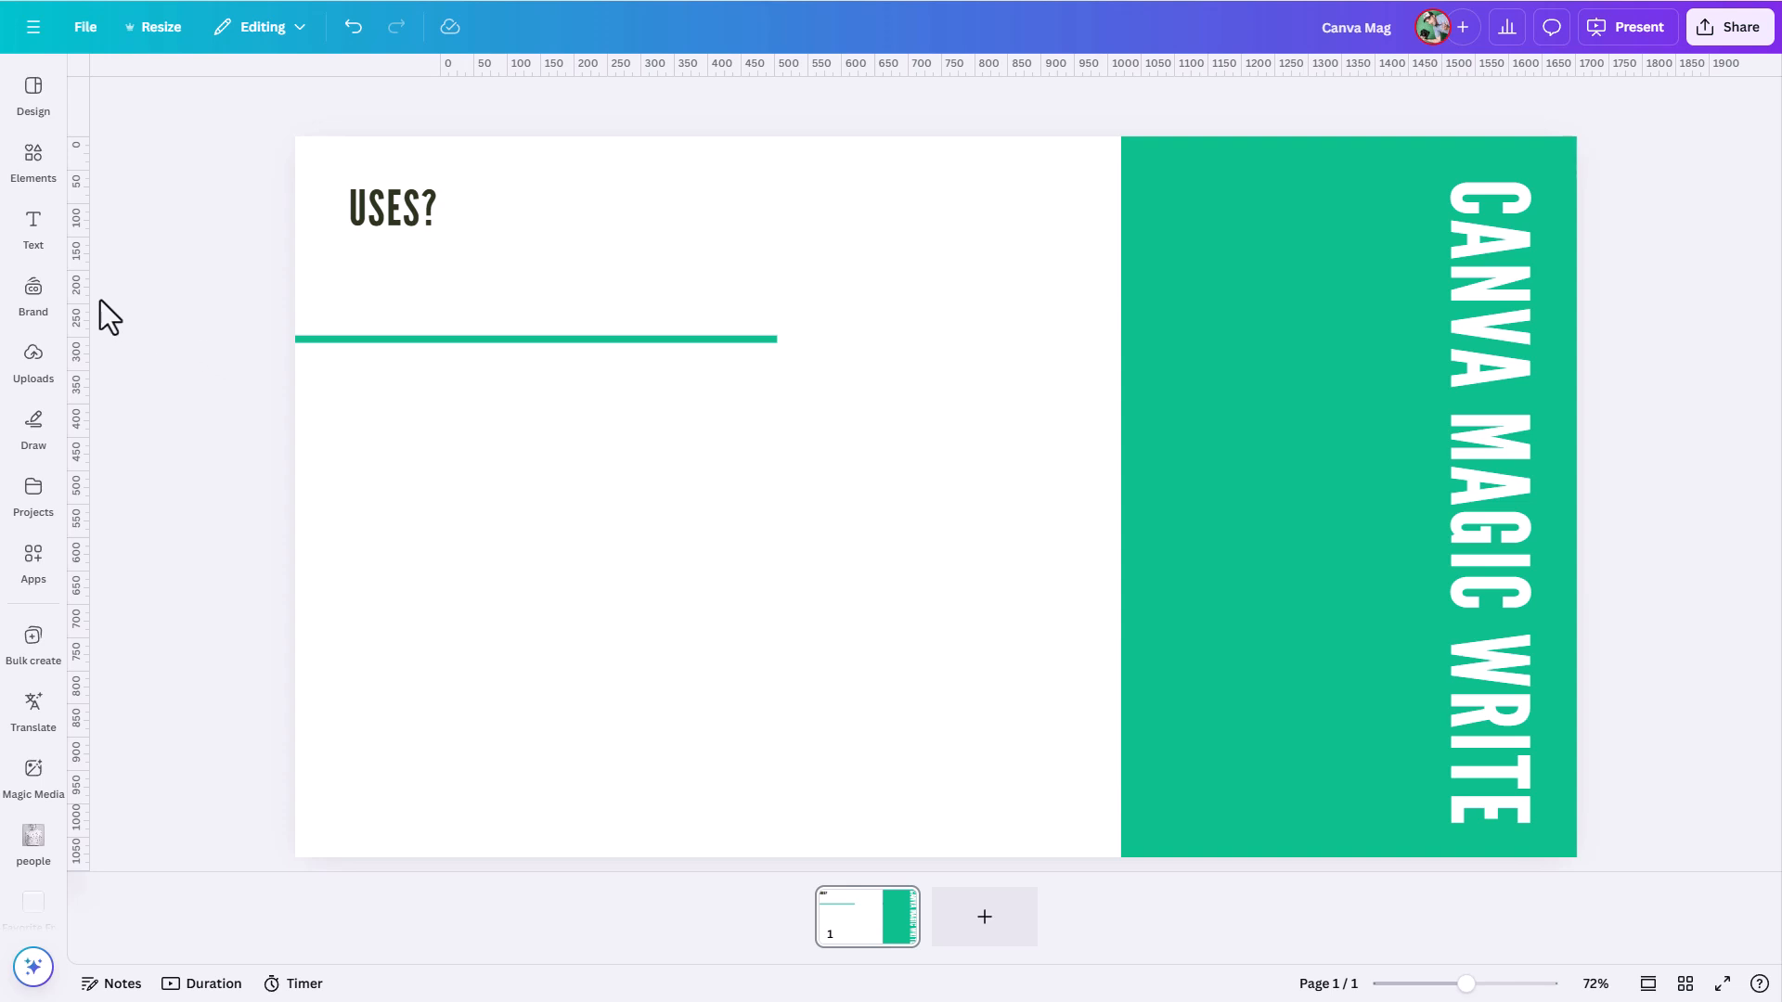
- Add a Body text box to the "Uses?" slide and start a custom Magic Write prompt for it
left_click(34, 226)
left_click(151, 388)
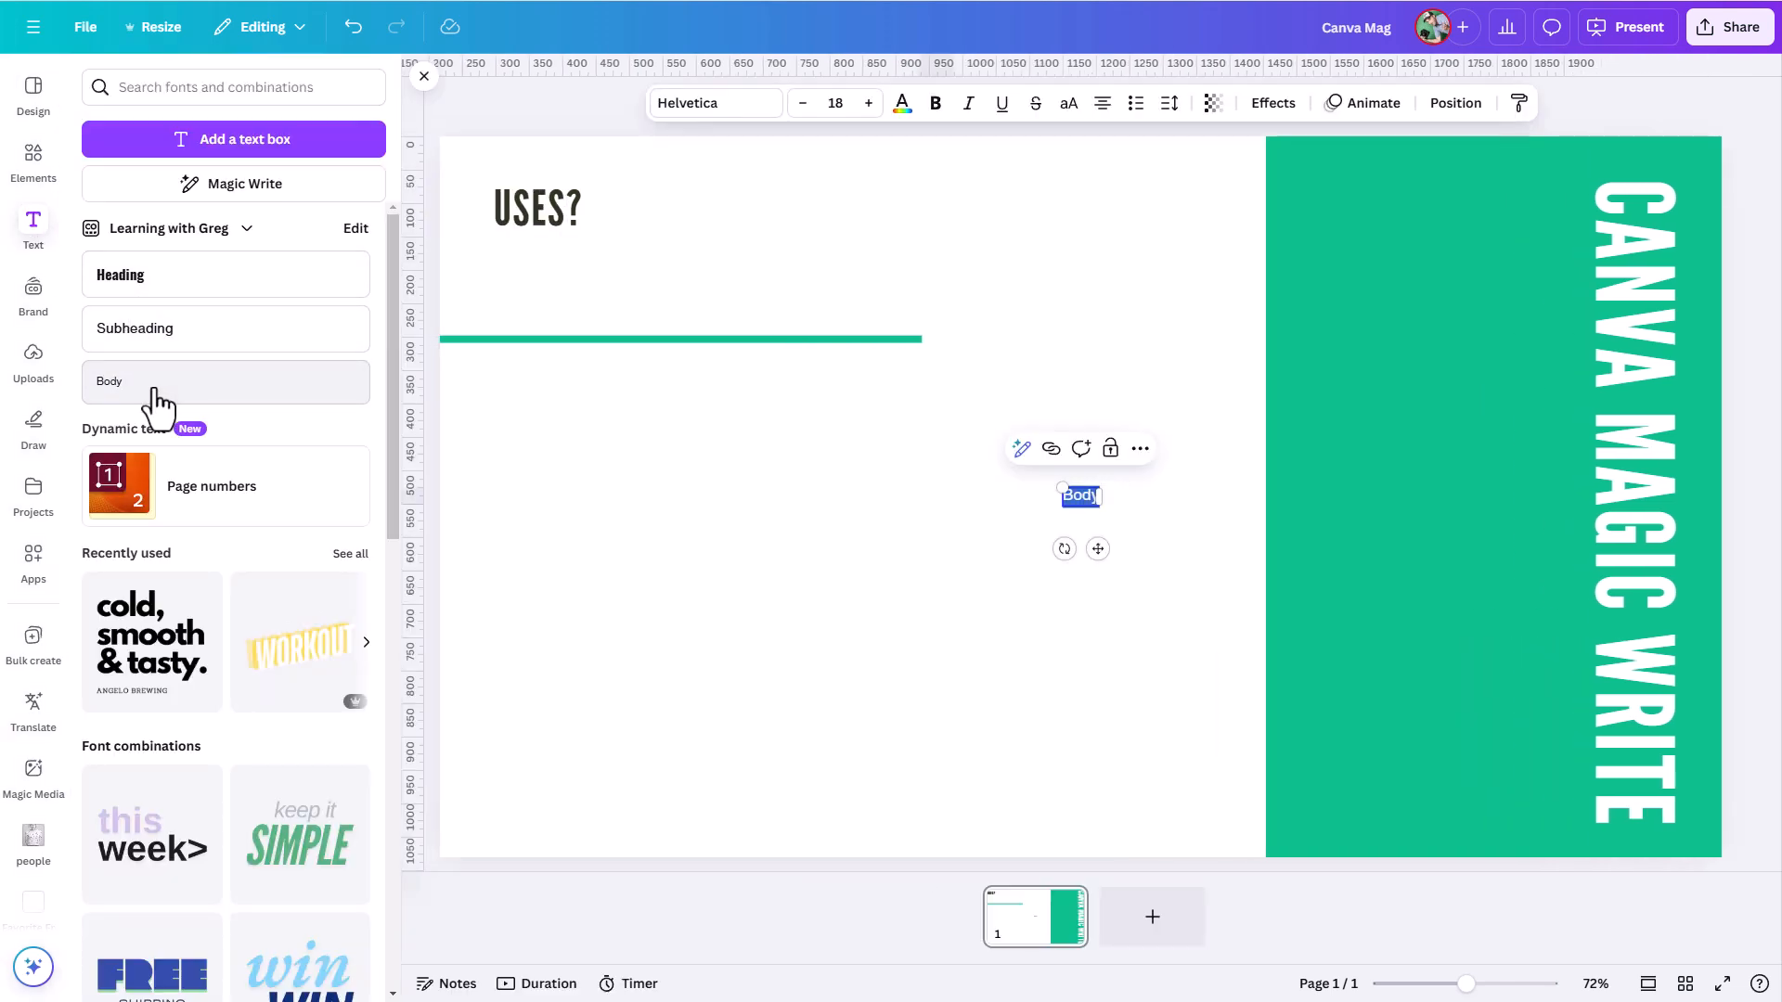
left_click(1021, 455)
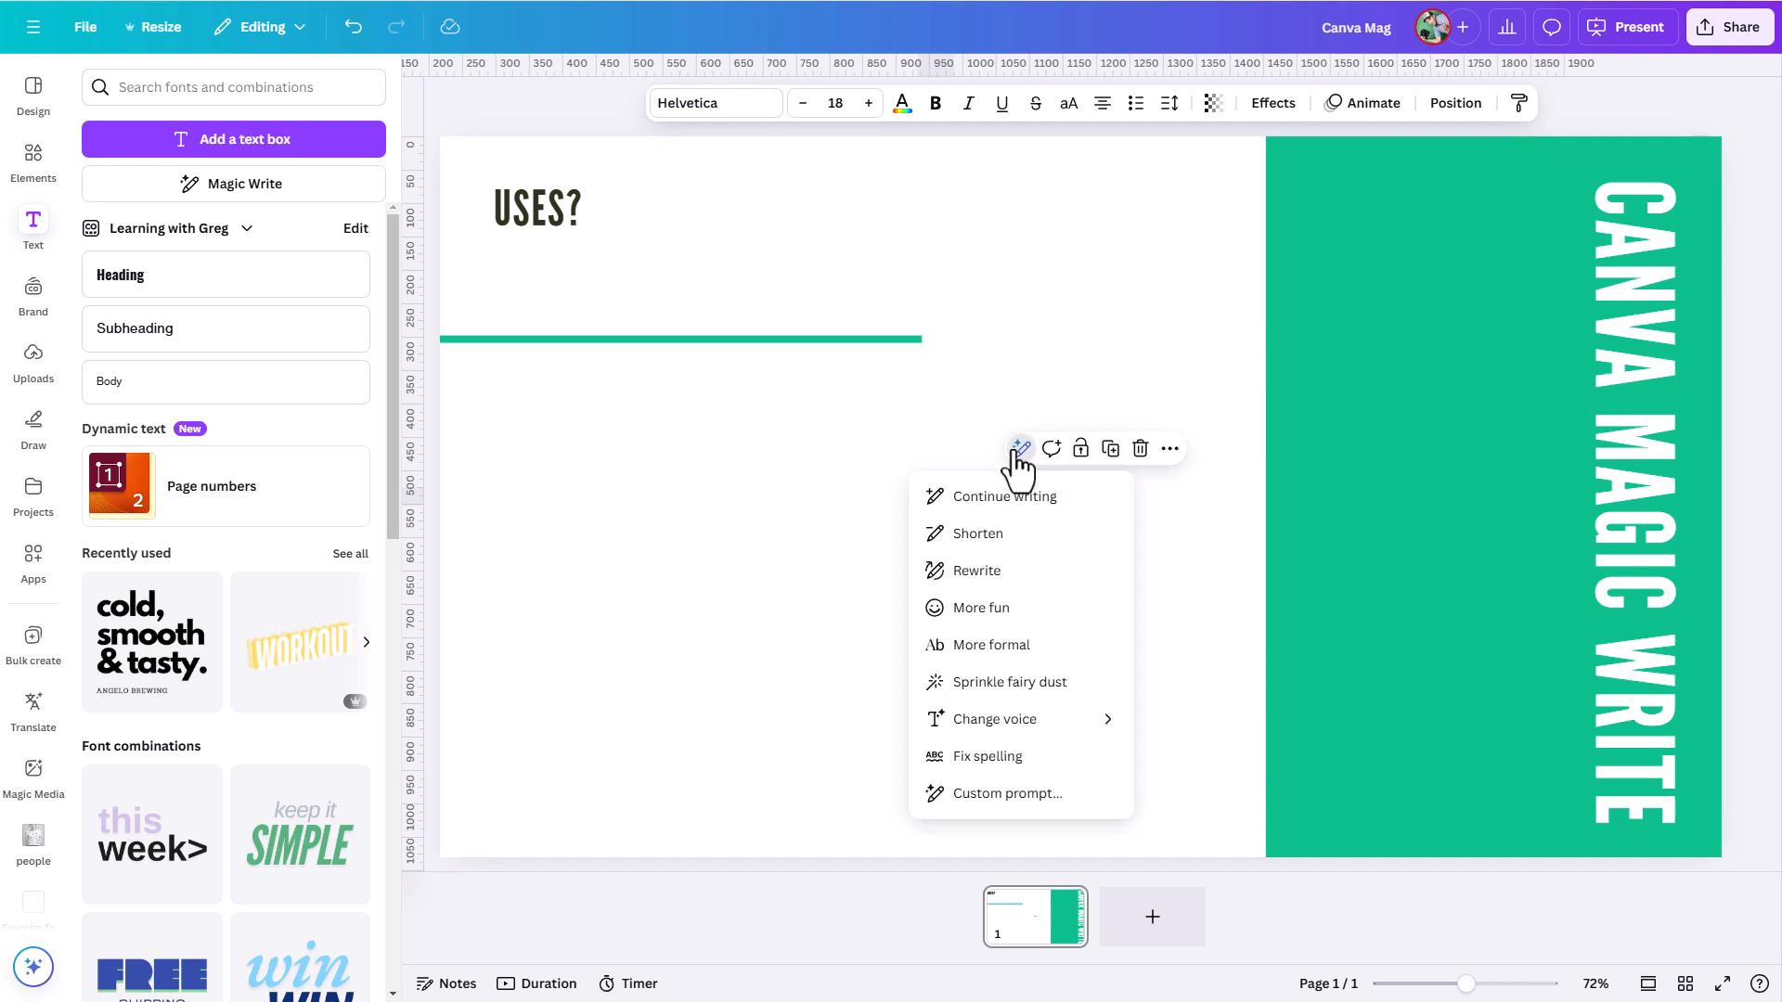
left_click(1005, 815)
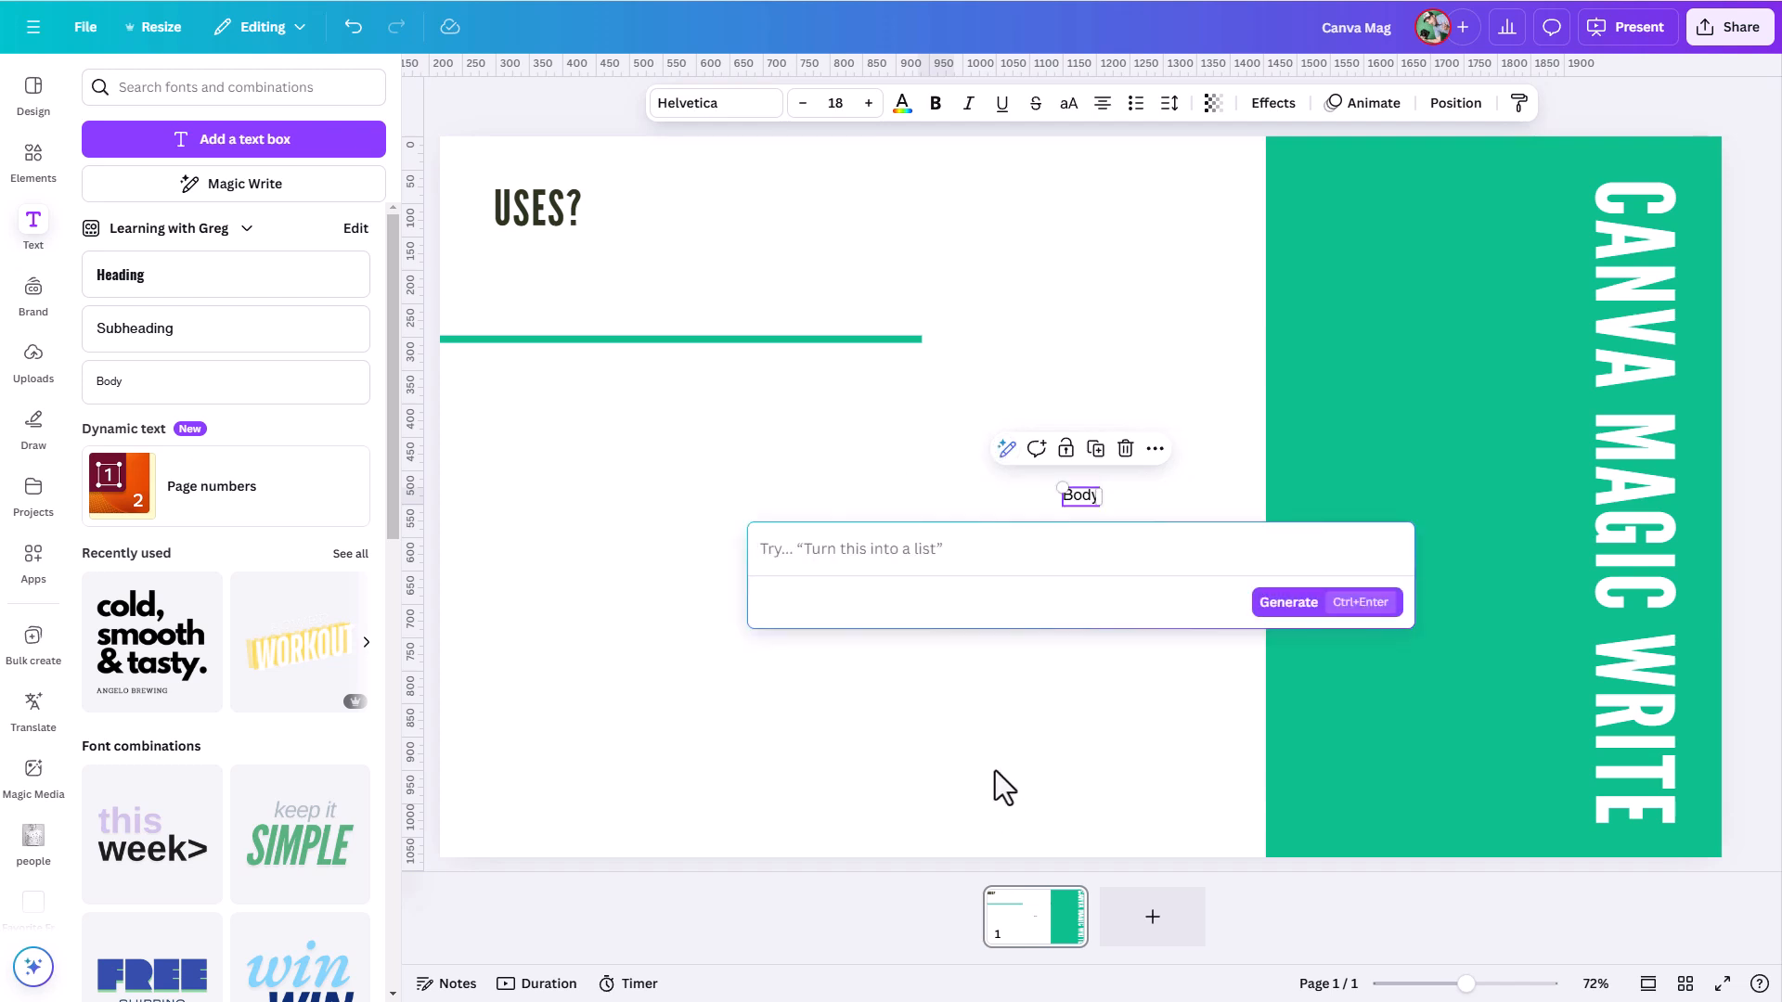
- Generate text from the prompt "List 10 ways you can use Canva Magic Write" and replace the placeholder text with it
type("List 10 ways you can")
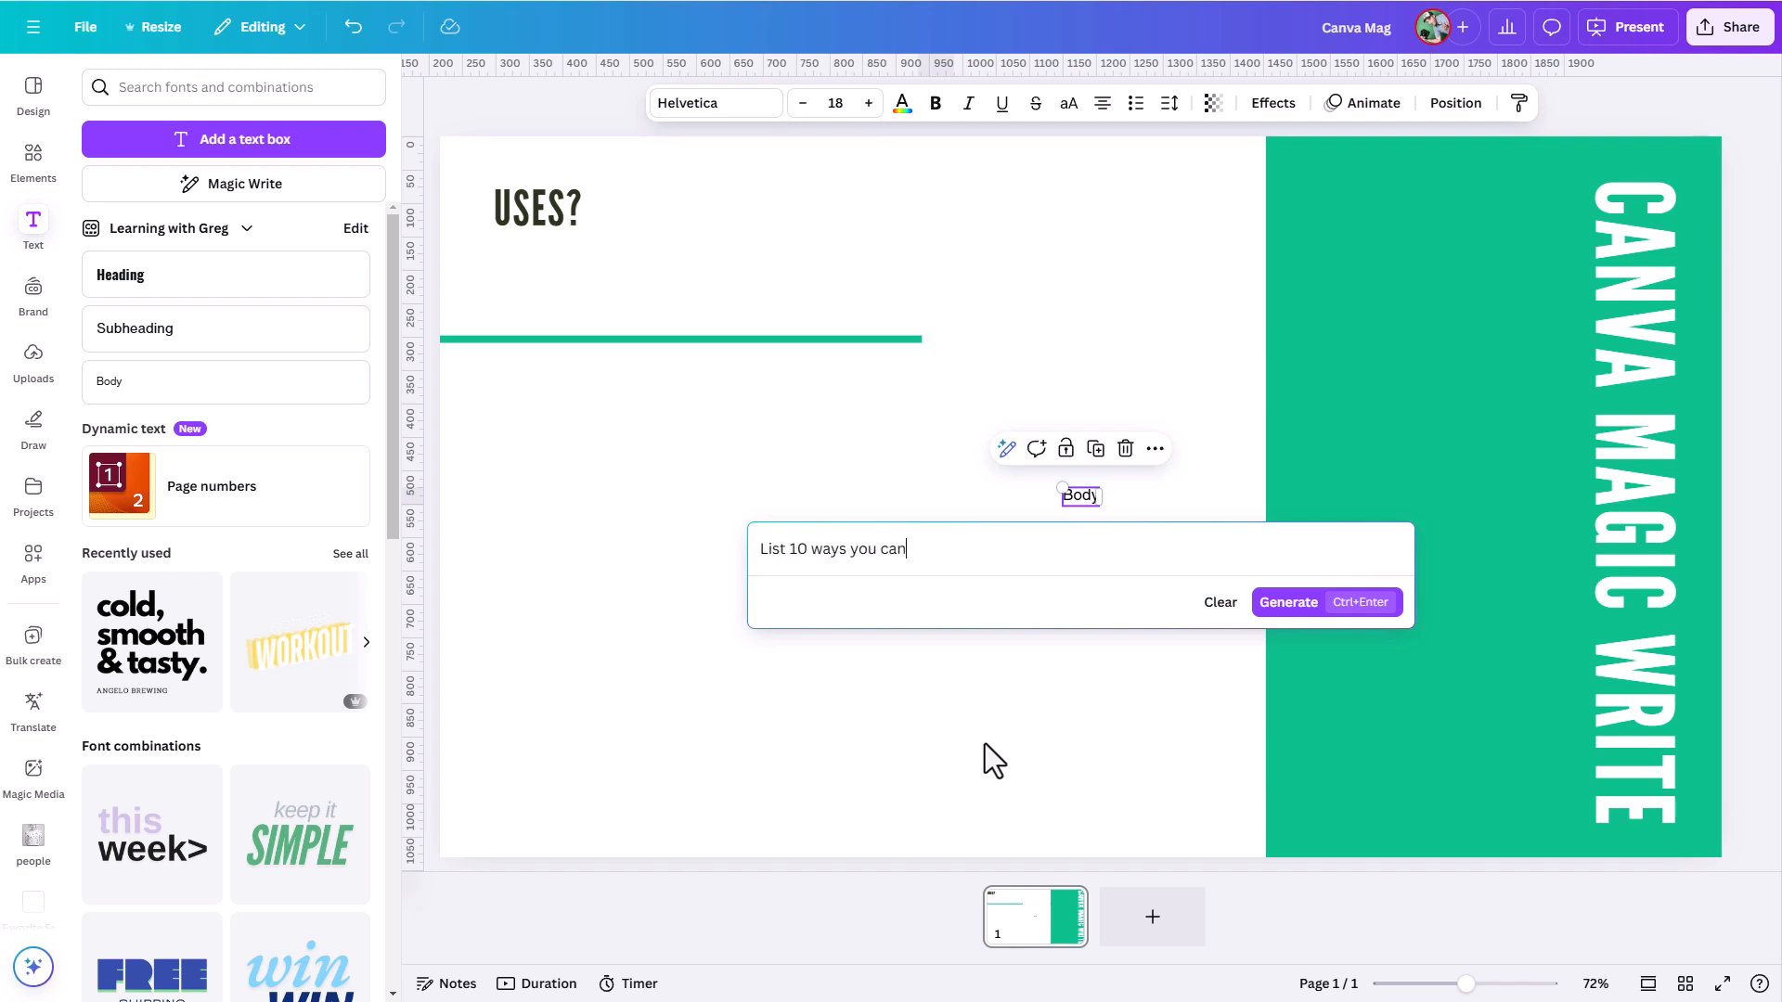
type(" use Canva Magic Write")
left_click(1286, 603)
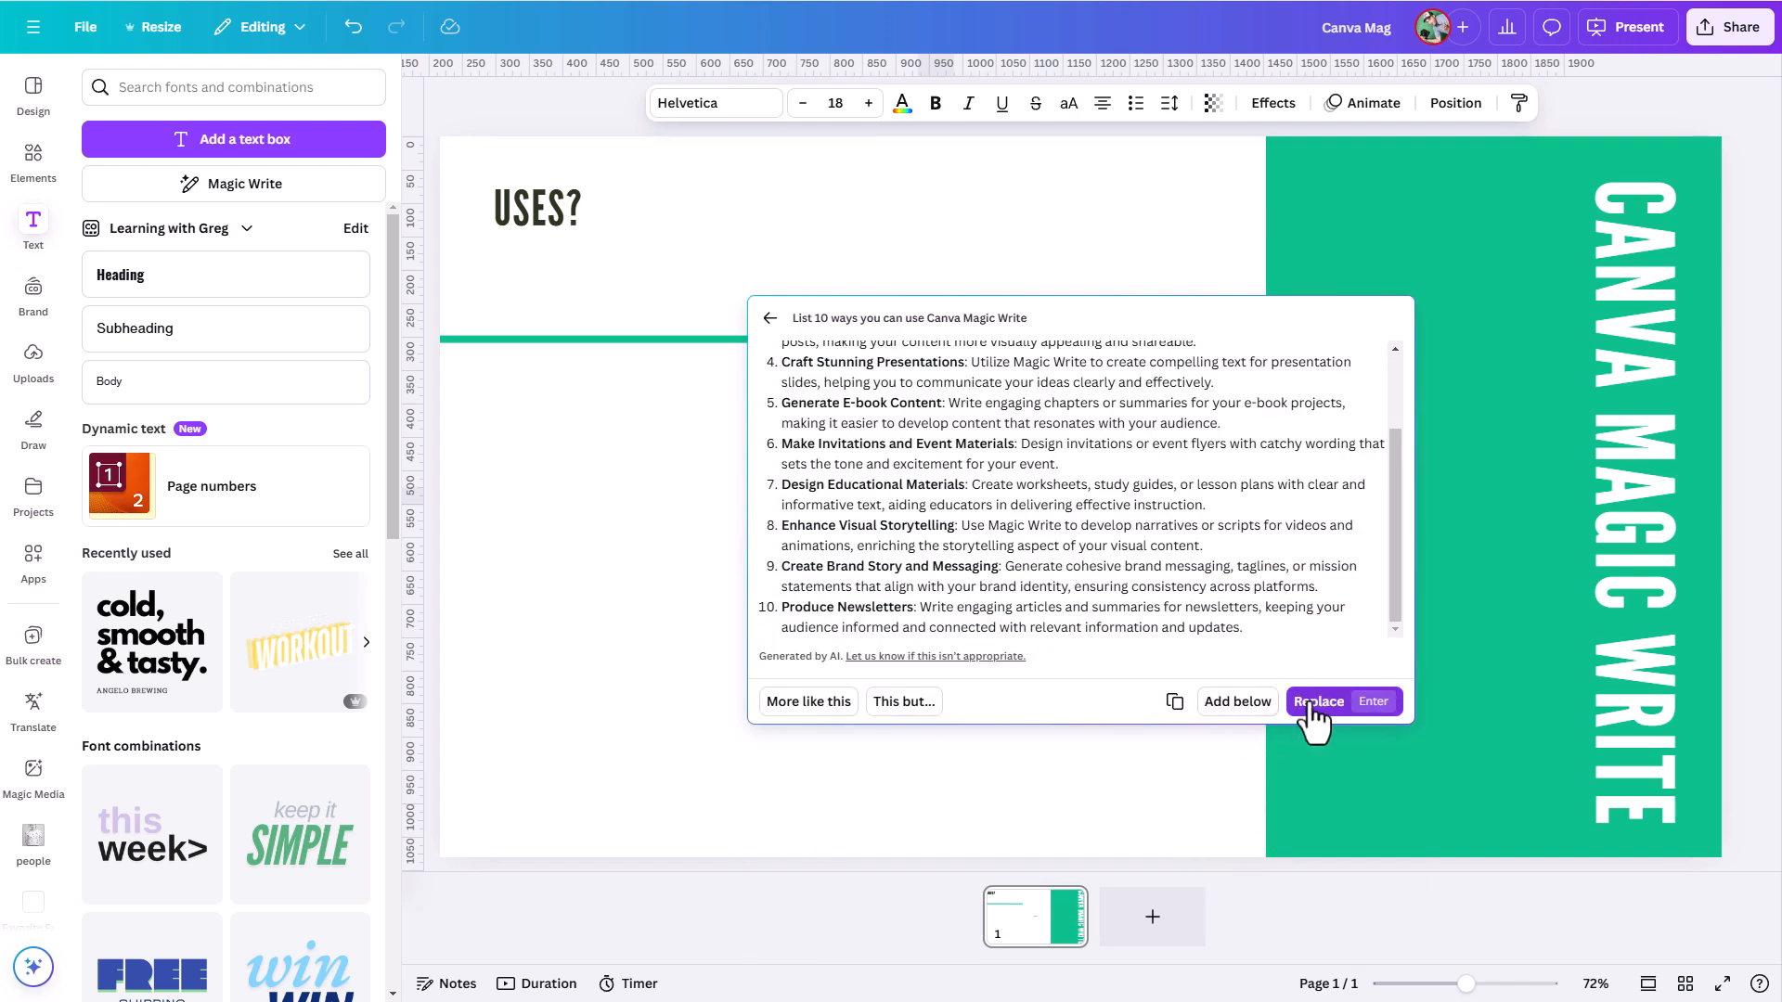
left_click(1311, 703)
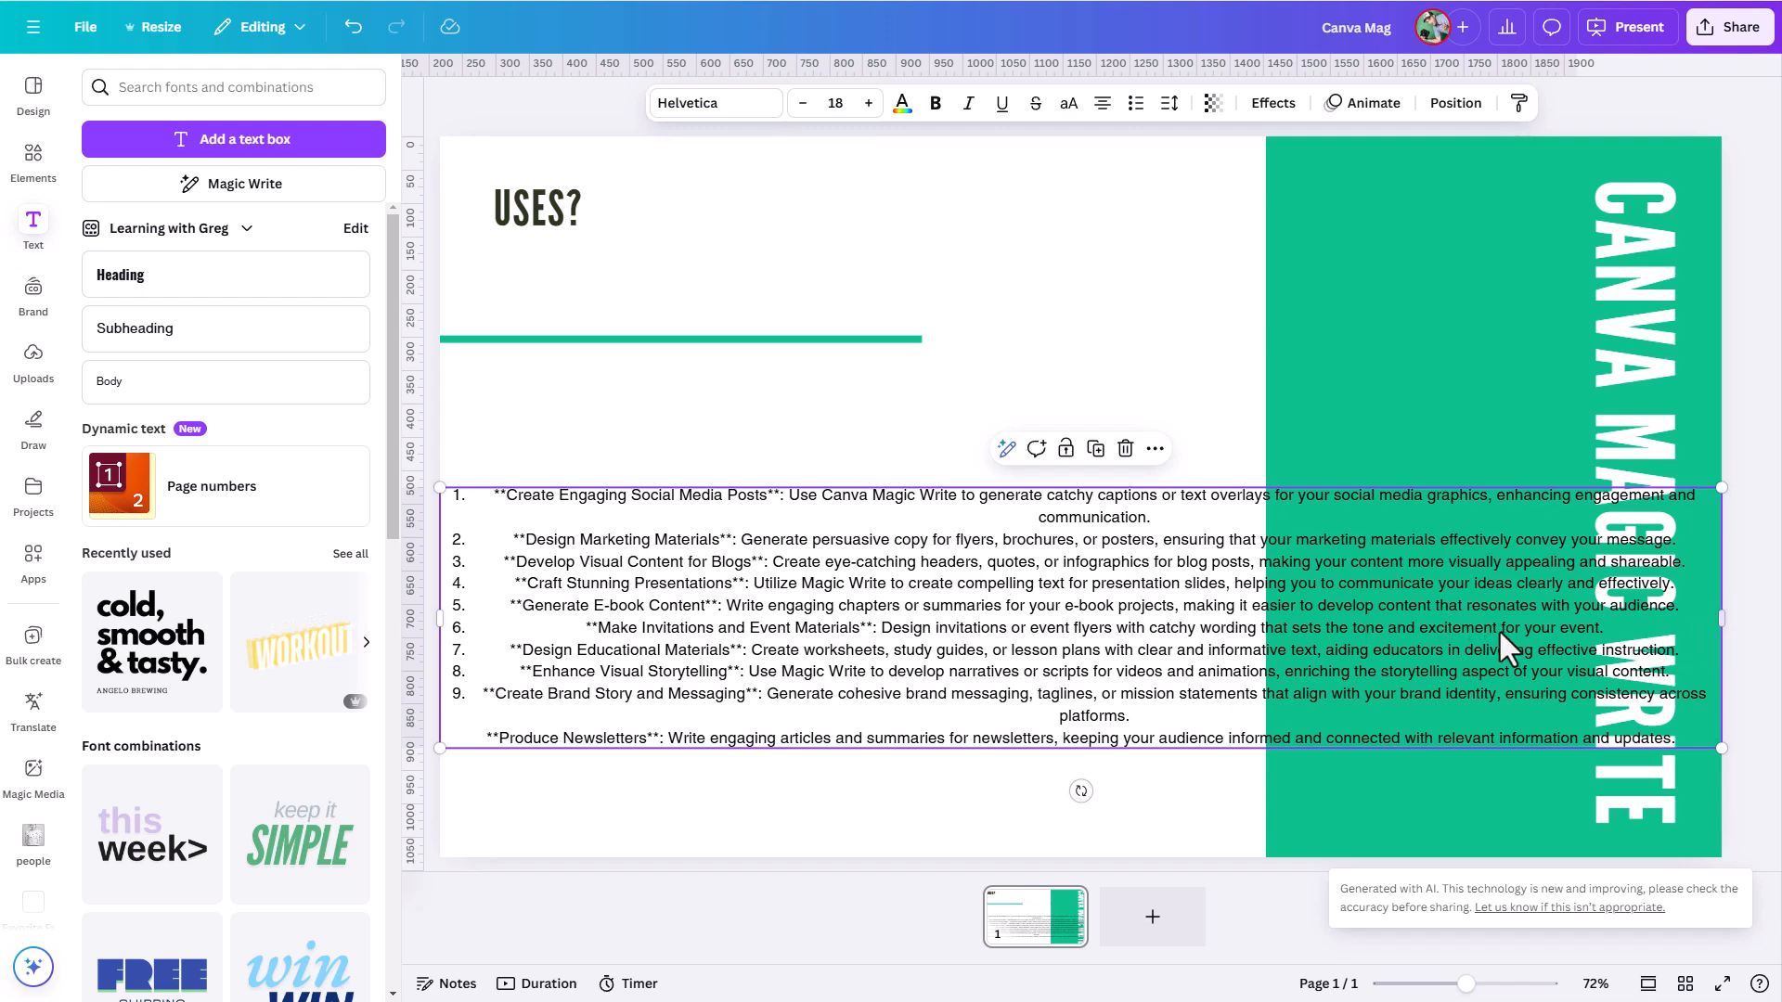
- Start a custom Magic Write prompt for the generated numbered list
left_click(1006, 449)
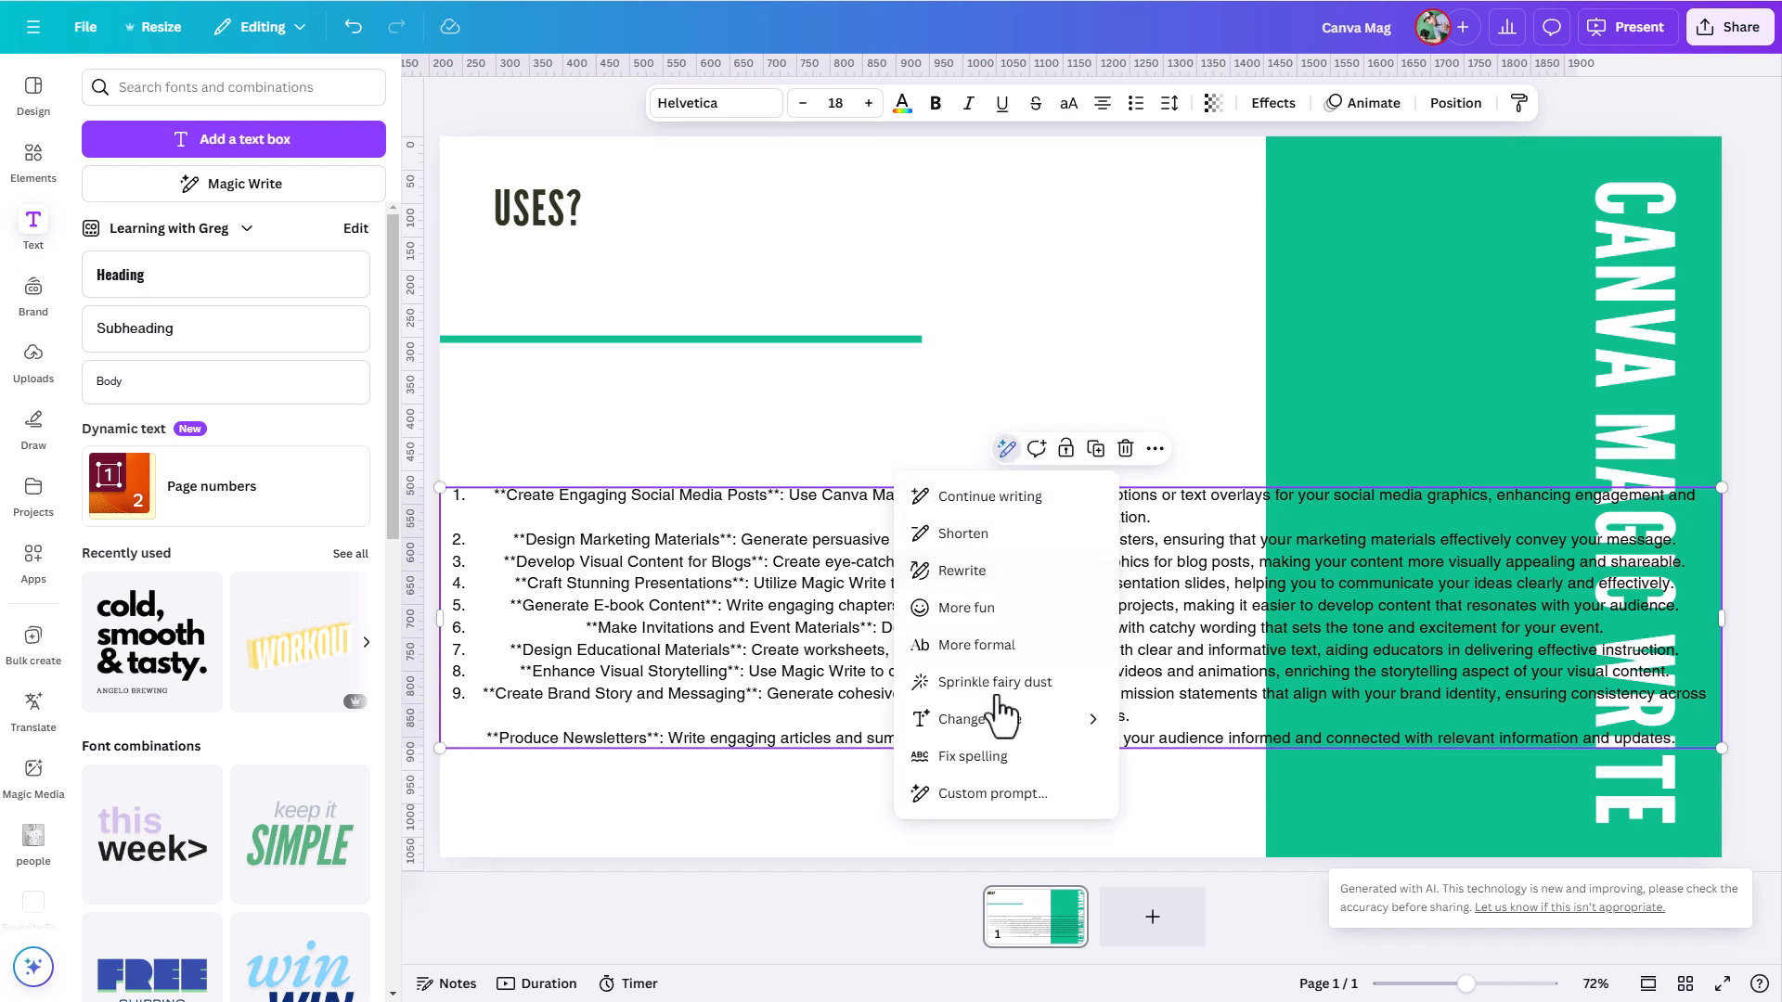
left_click(986, 794)
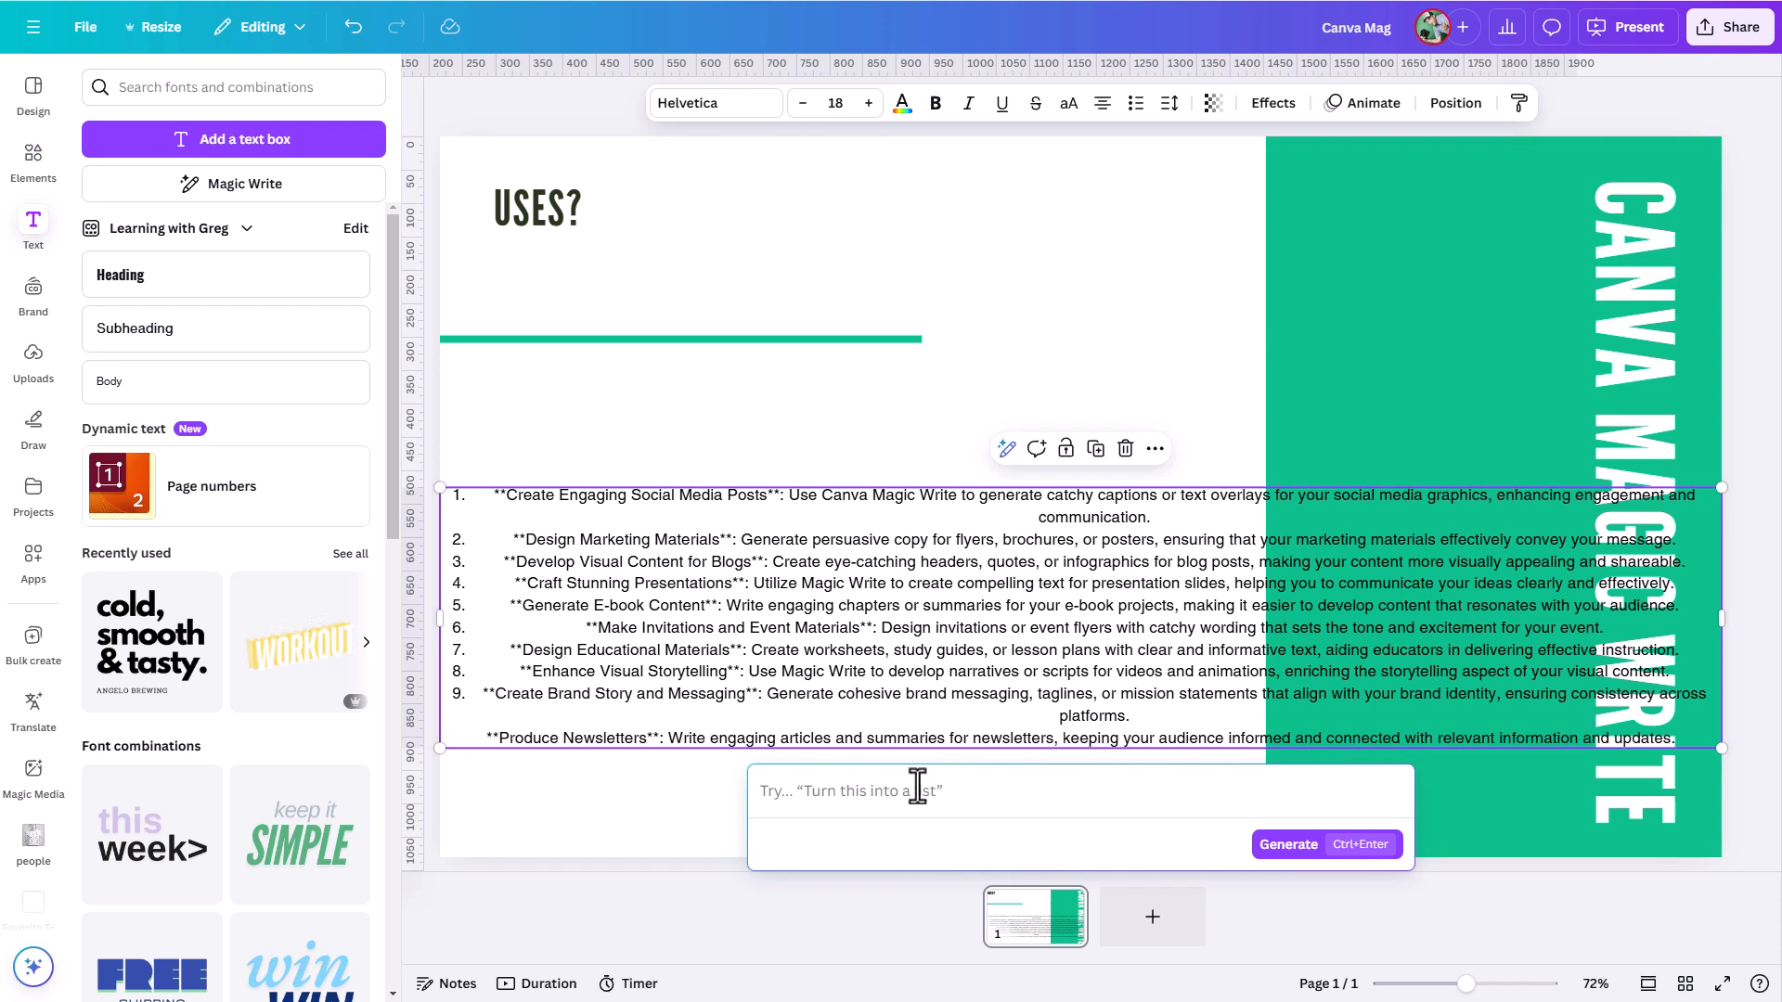
type("Keep the")
key("BackSpace")
key("BackSpace")
key("BackSpace")
key("BackSpace")
key("BackSpace")
key("BackSpace")
- Generate a revised list with the prompt "Shorten and make item titles capitalized and bold"
type("Shorten and make item titles capt")
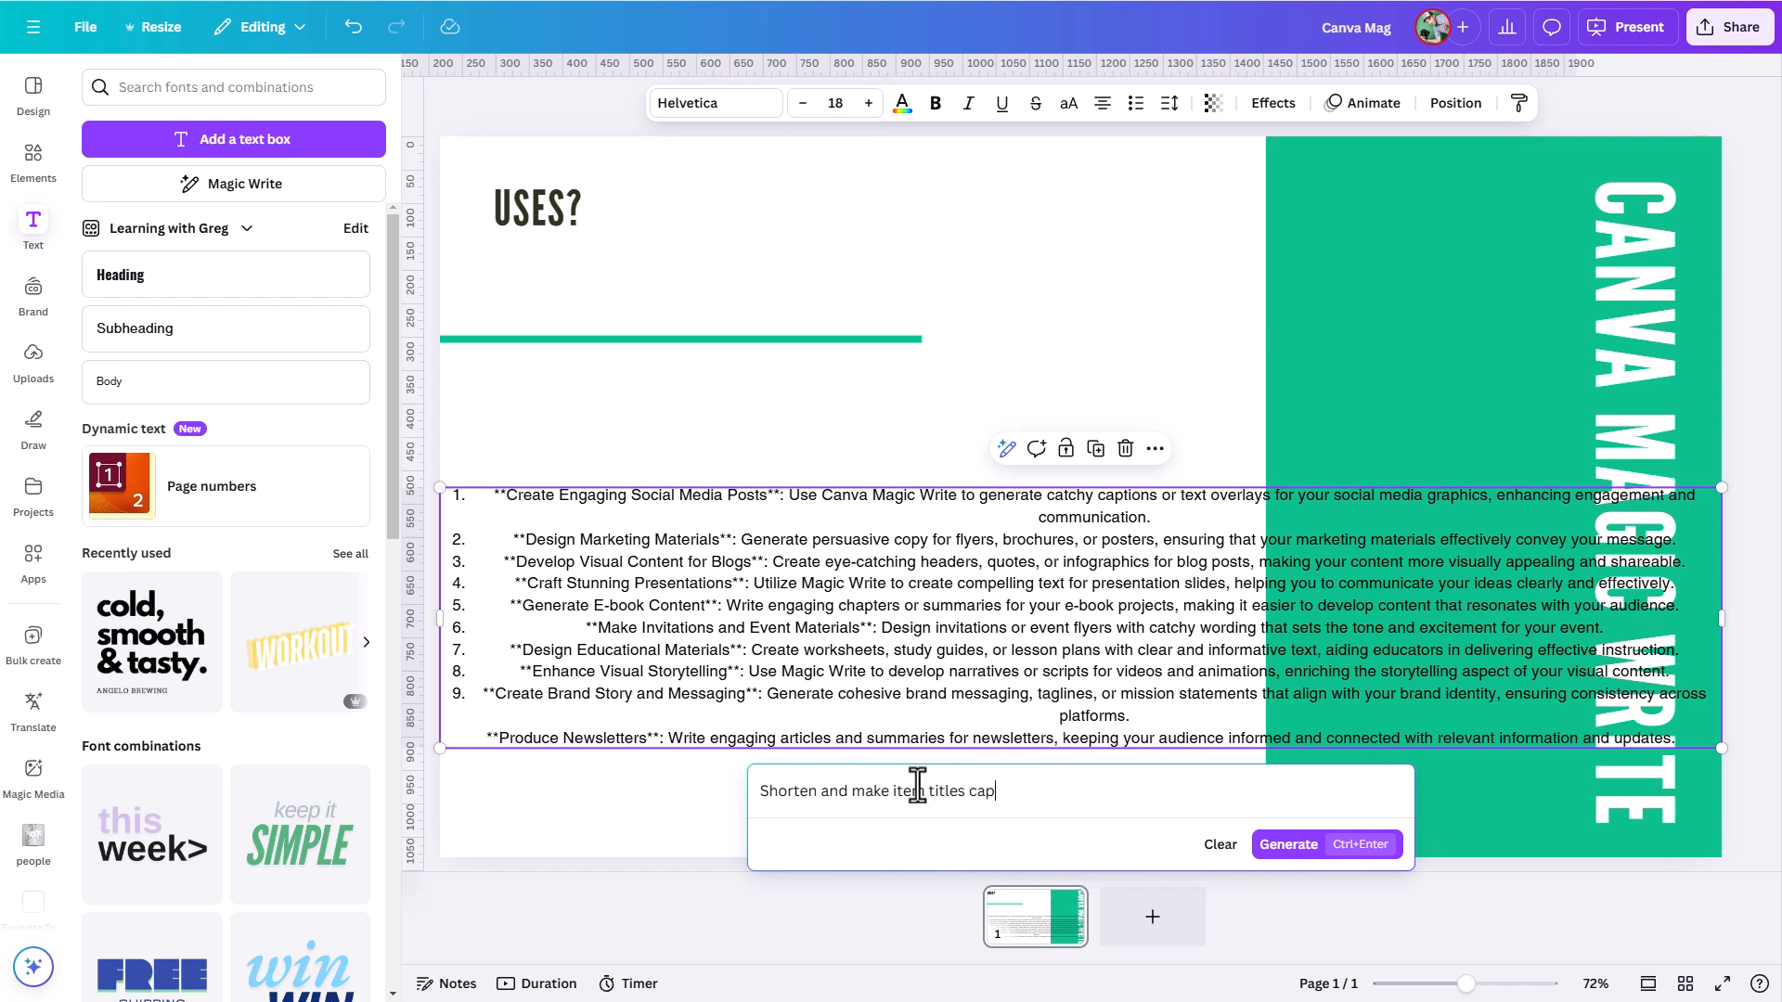
key("BackSpace")
type("italized and bold")
left_click(1305, 845)
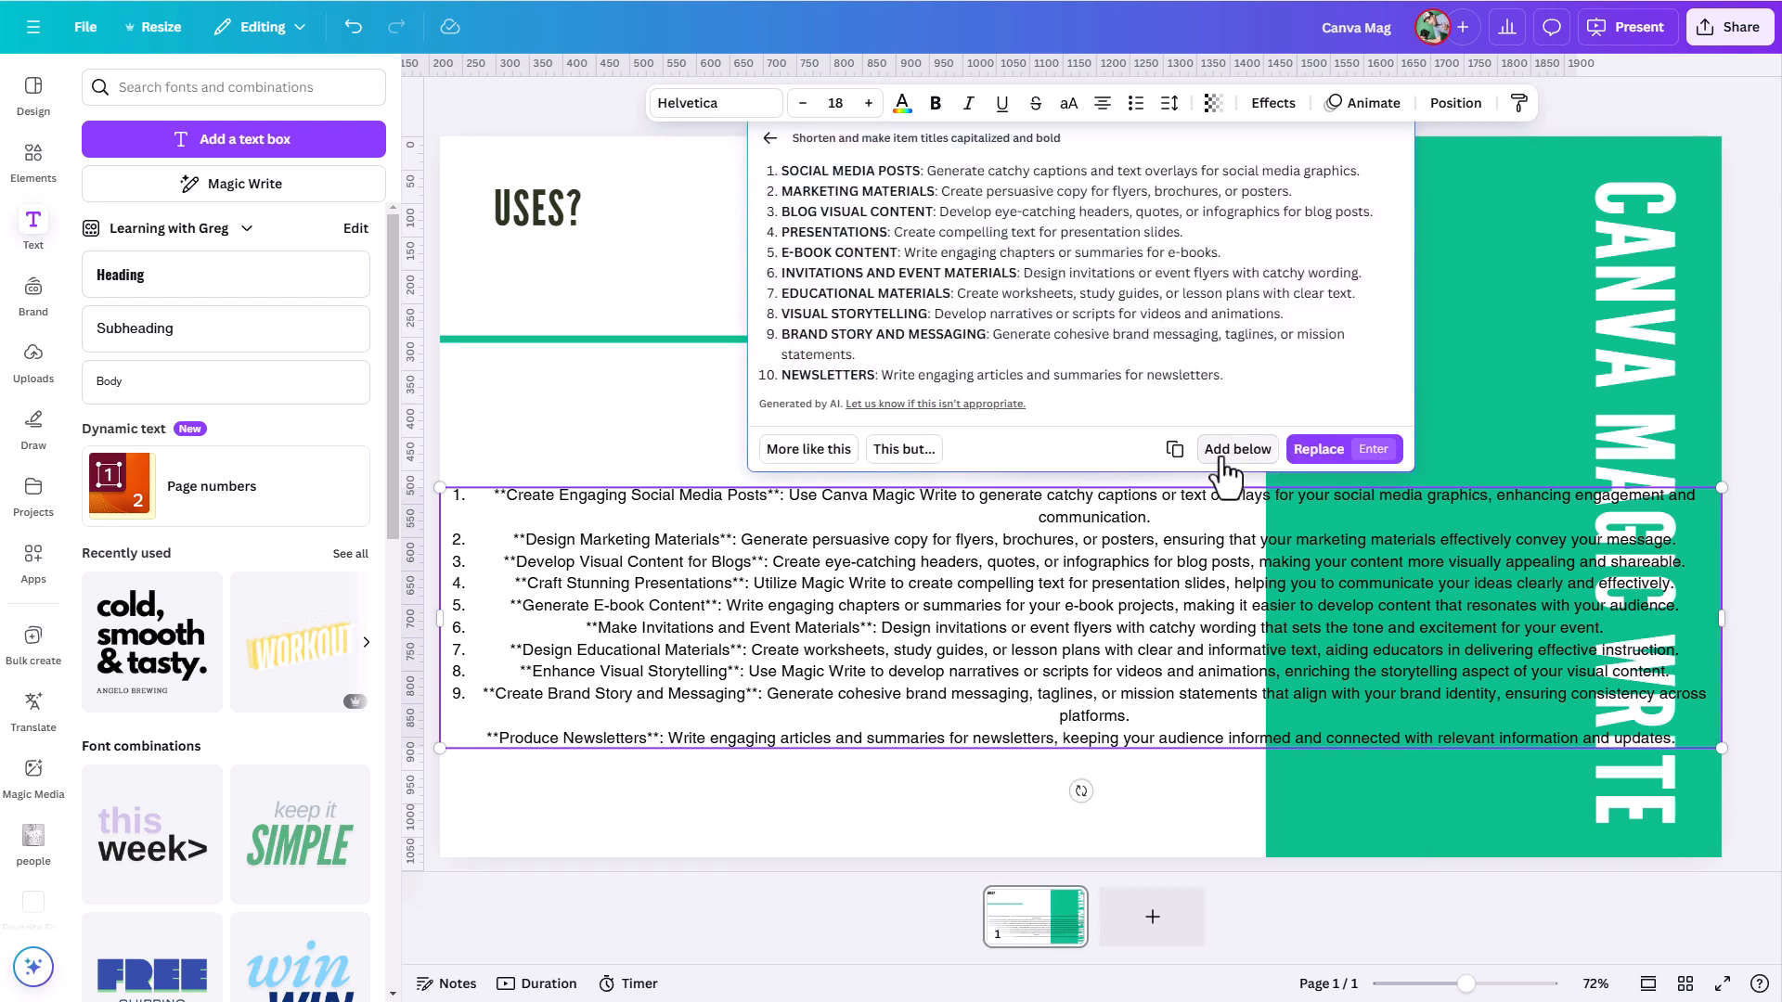
- Add the shortened list below as a separate text box and delete the original long list
left_click(1255, 454)
left_click(545, 666)
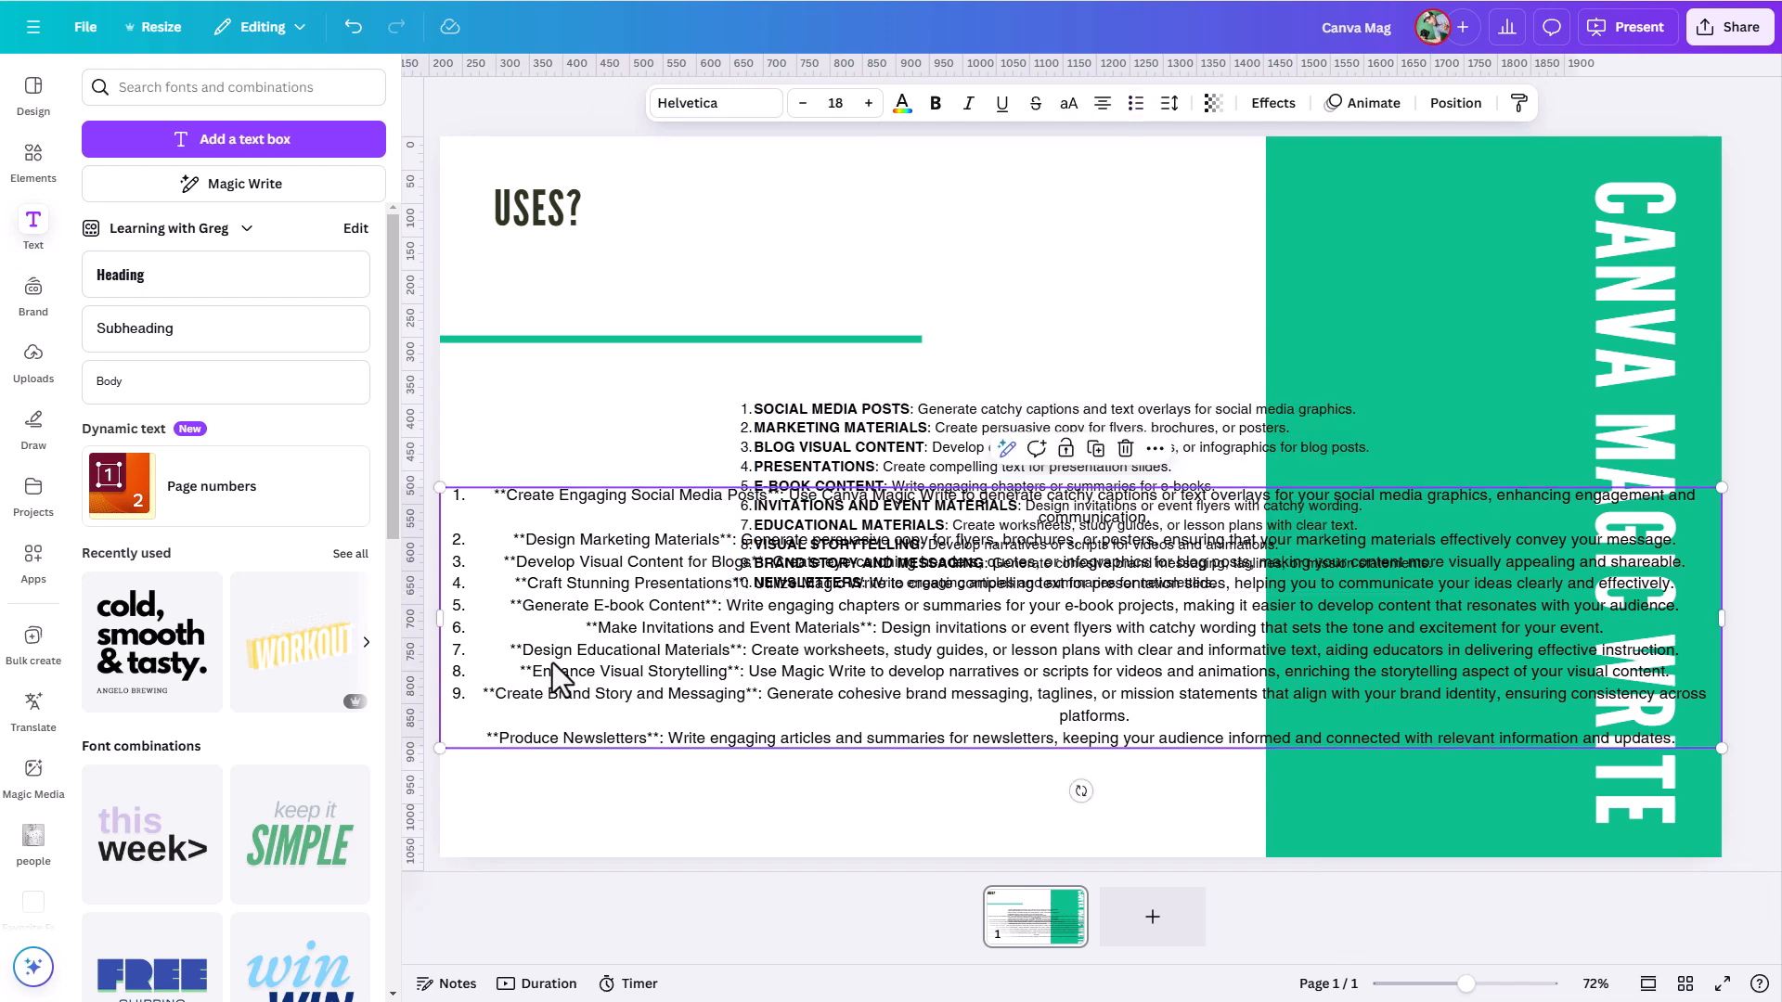
key("Delete")
- Move the shortened list into the slide's white area beneath the green line and set its line spacing to 2.28
left_click(806, 514)
left_click_drag(805, 510, 648, 524)
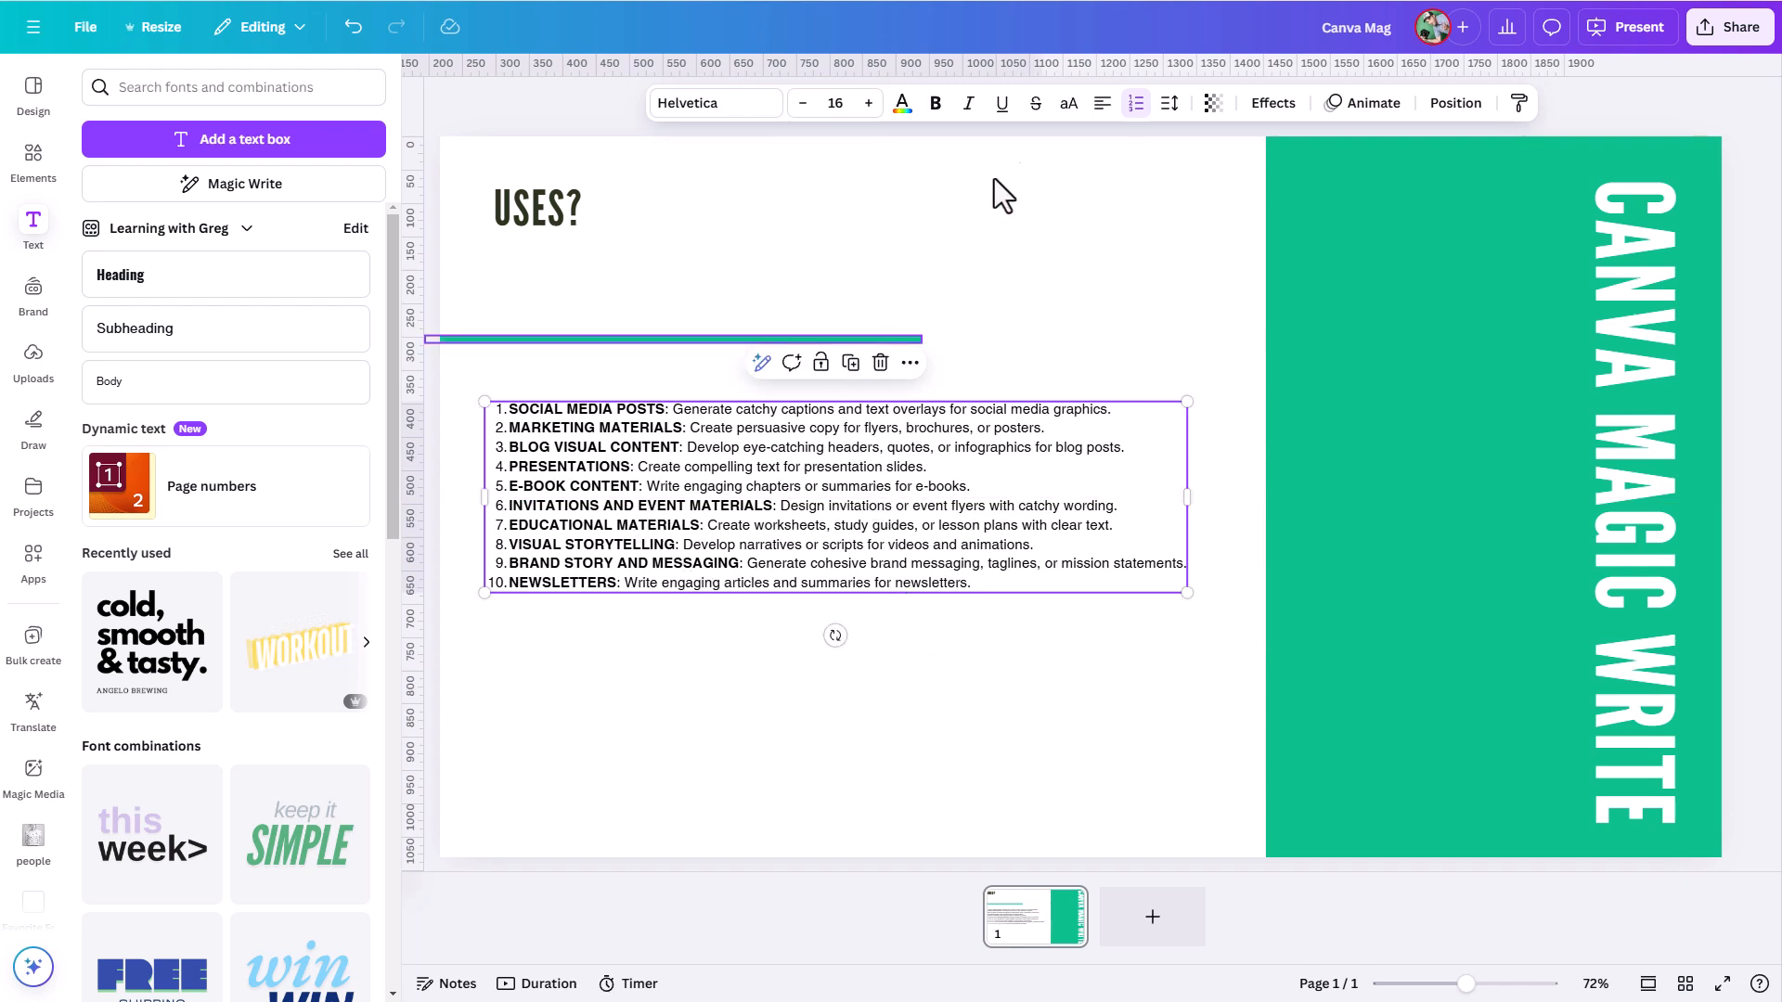
left_click(1169, 104)
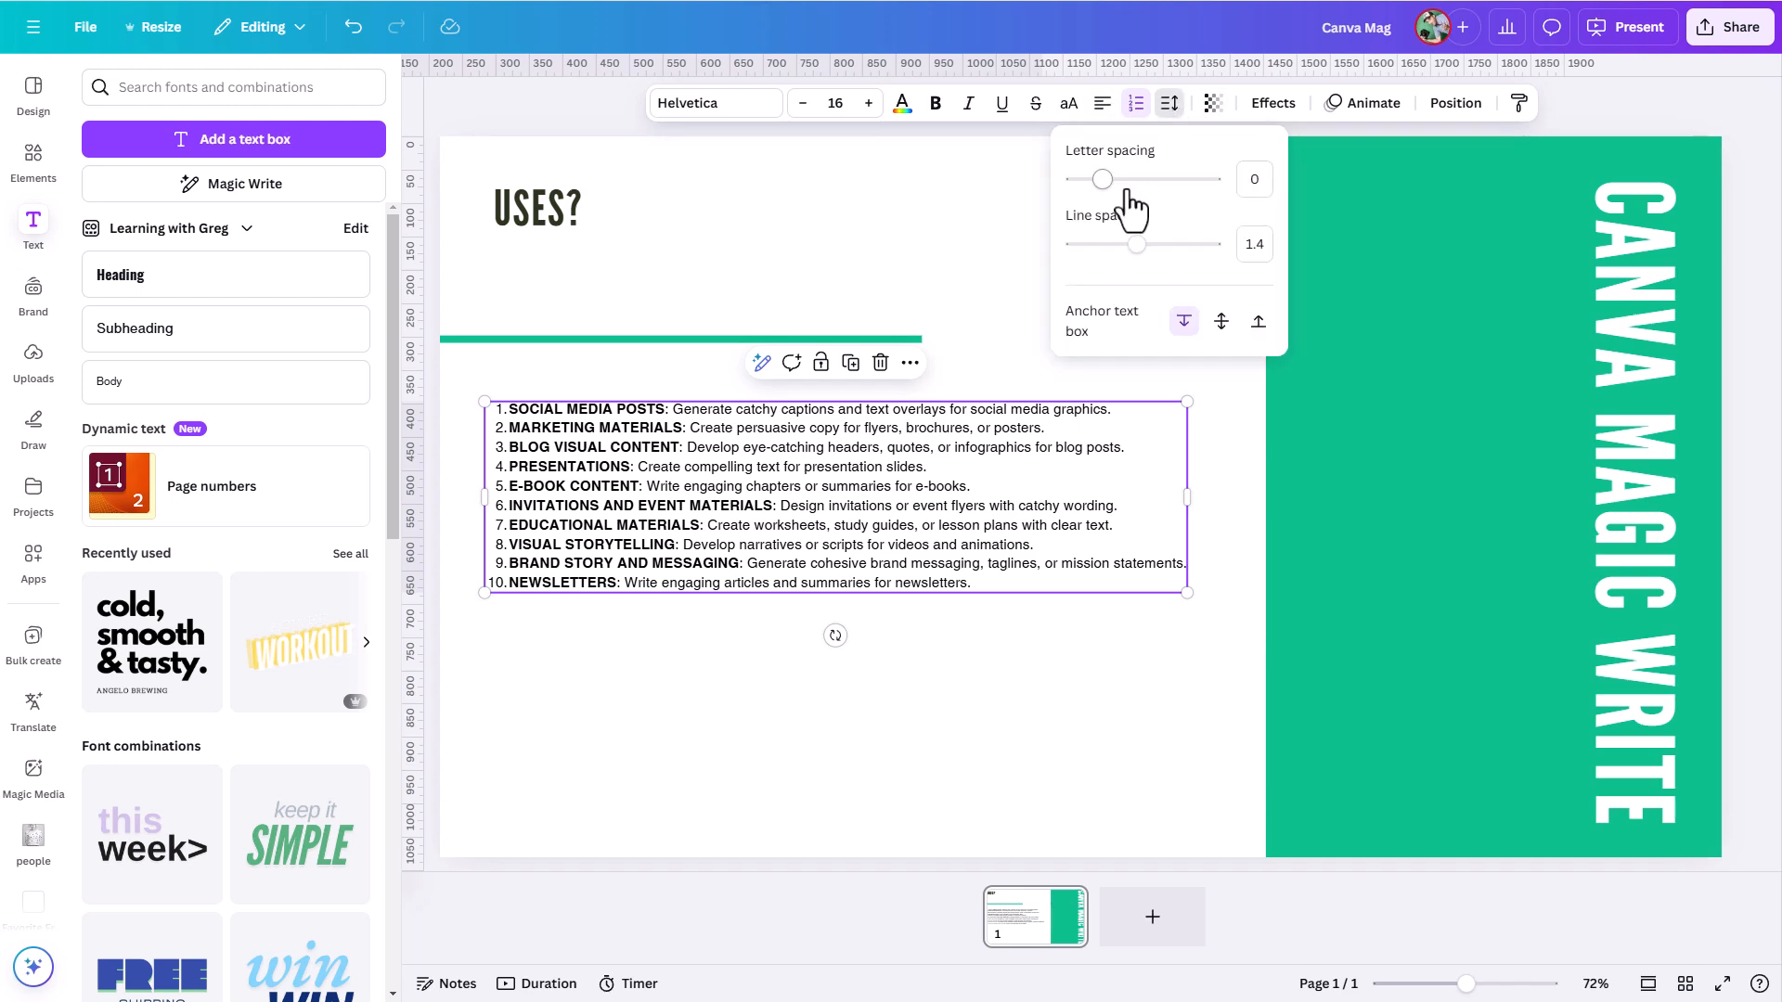
left_click_drag(1134, 232, 1198, 244)
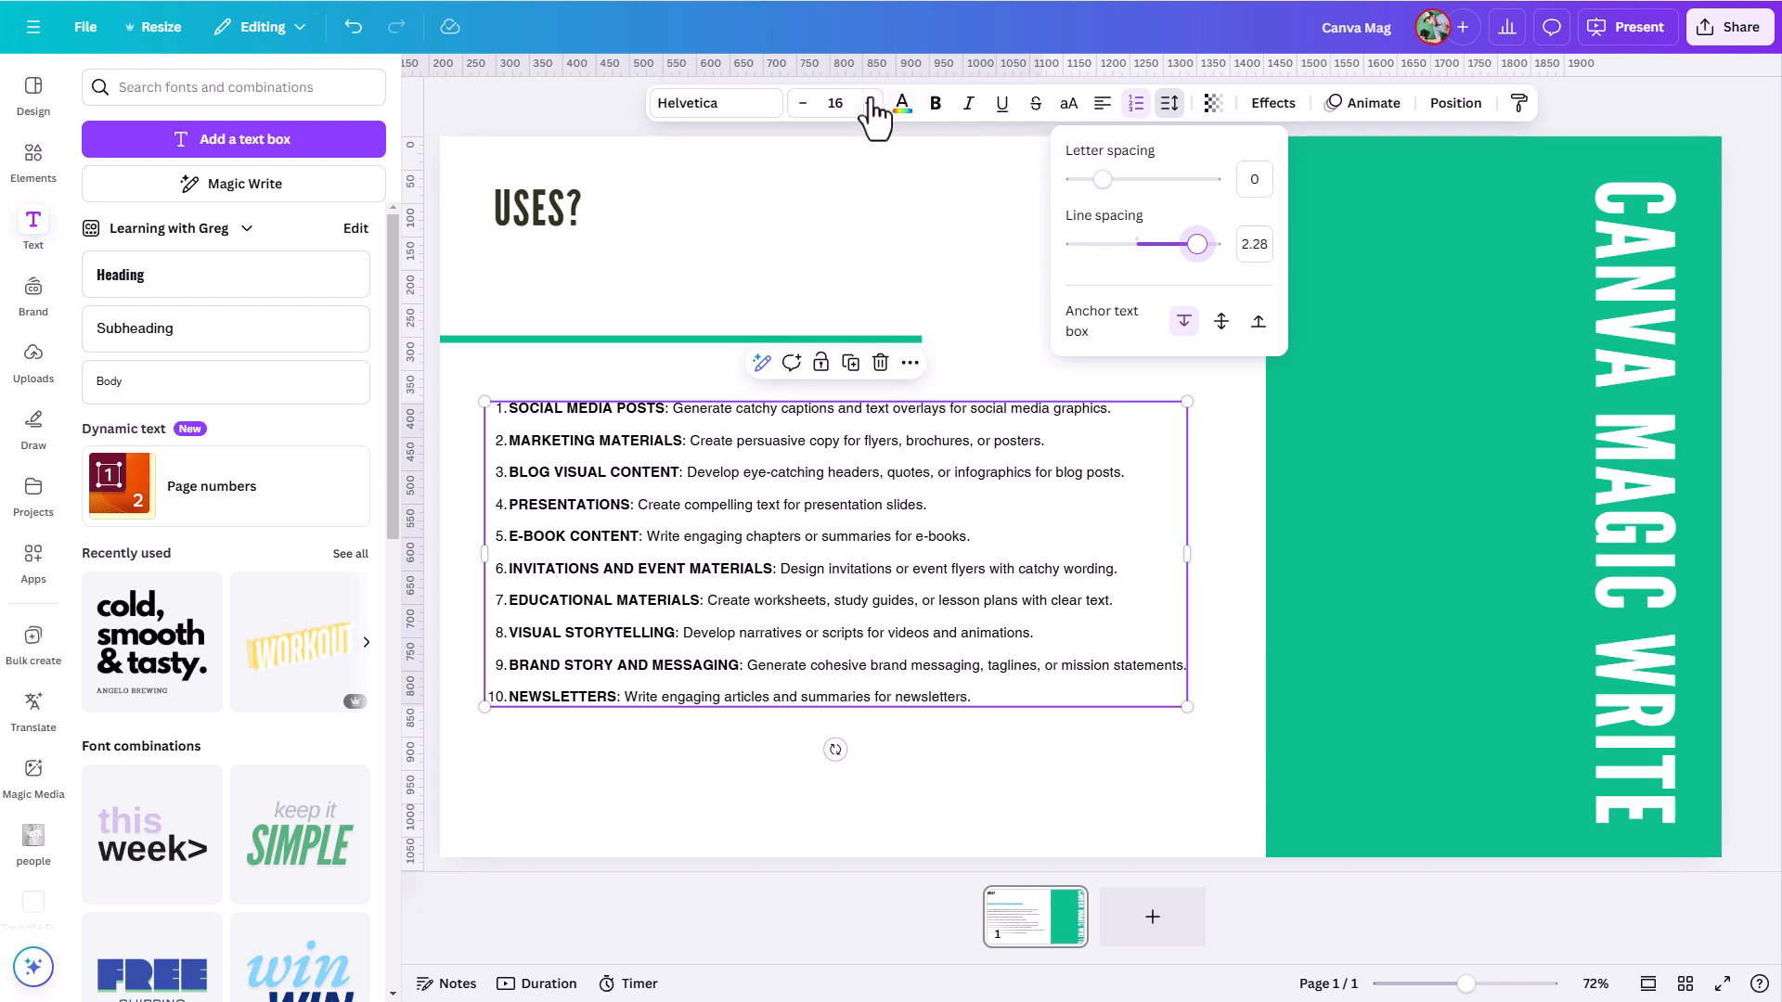
- Enlarge the list text to size 19 and adjust the text box's width and position to fit the white area
left_click(868, 103)
left_click(868, 103)
left_click(868, 103)
left_click_drag(943, 490, 925, 489)
left_click_drag(1299, 592, 1245, 603)
left_click(1110, 375)
left_click_drag(986, 508, 1295, 591)
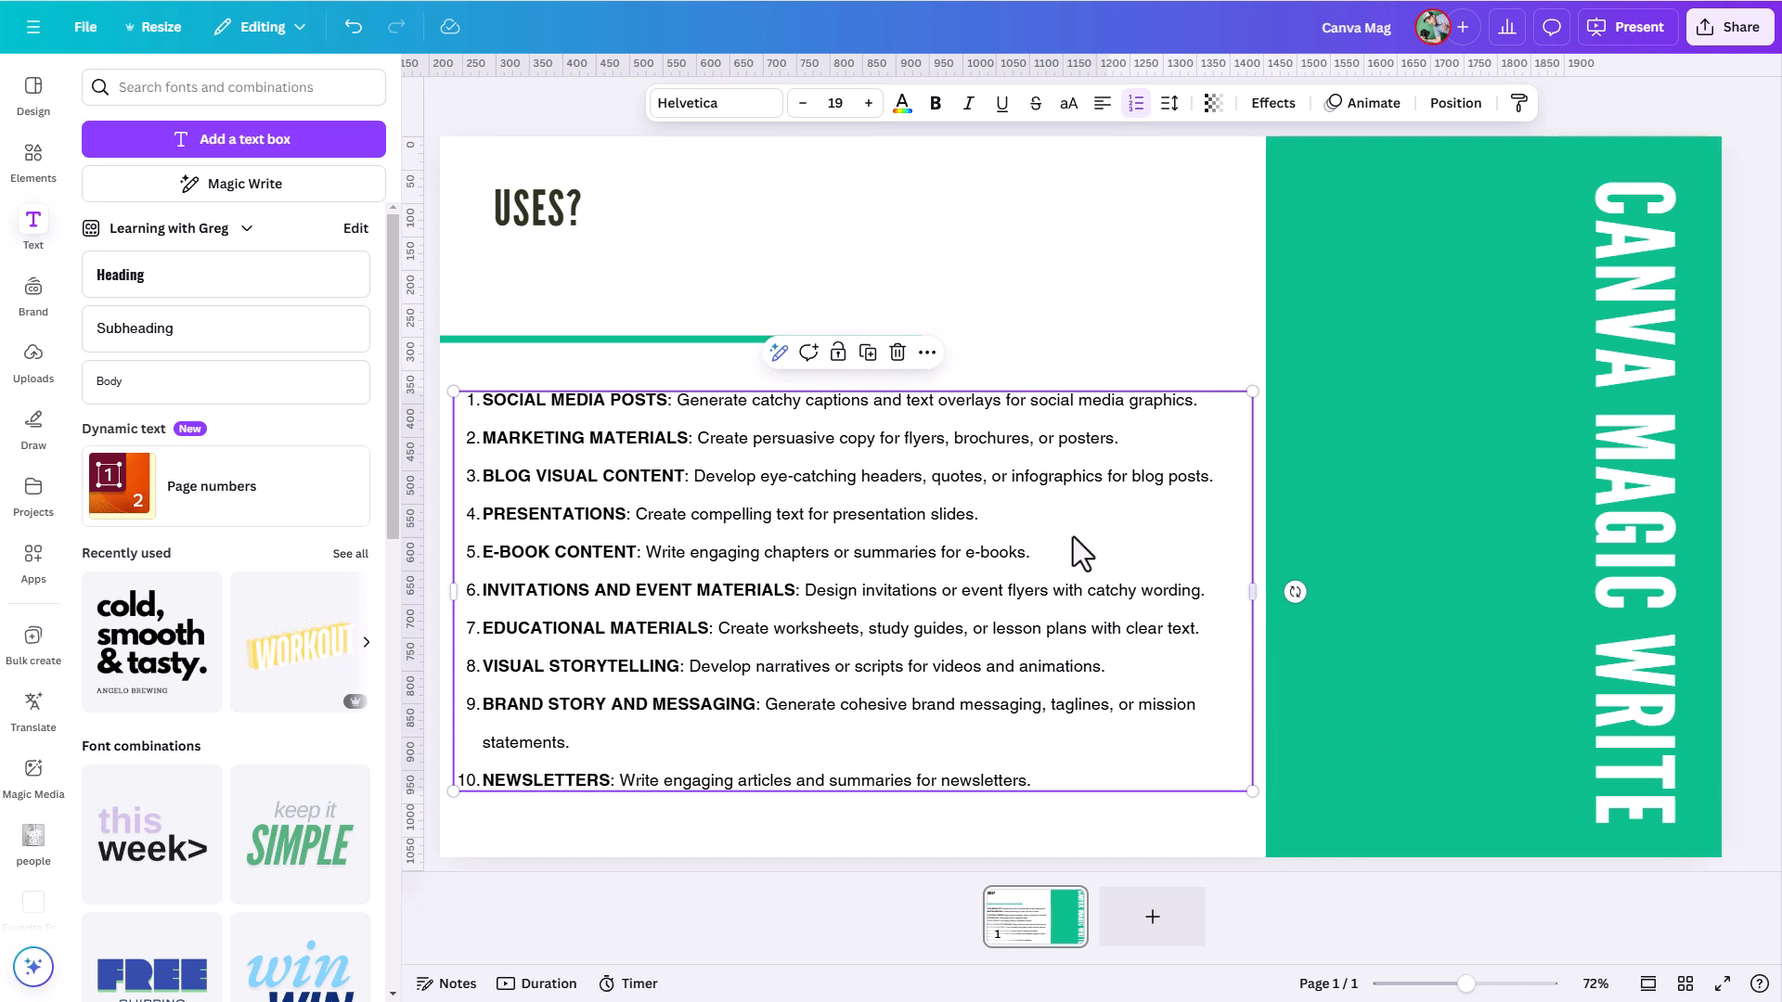
- Add a blank second page with a Body text box and start a custom Magic Write prompt for it
left_click(1155, 921)
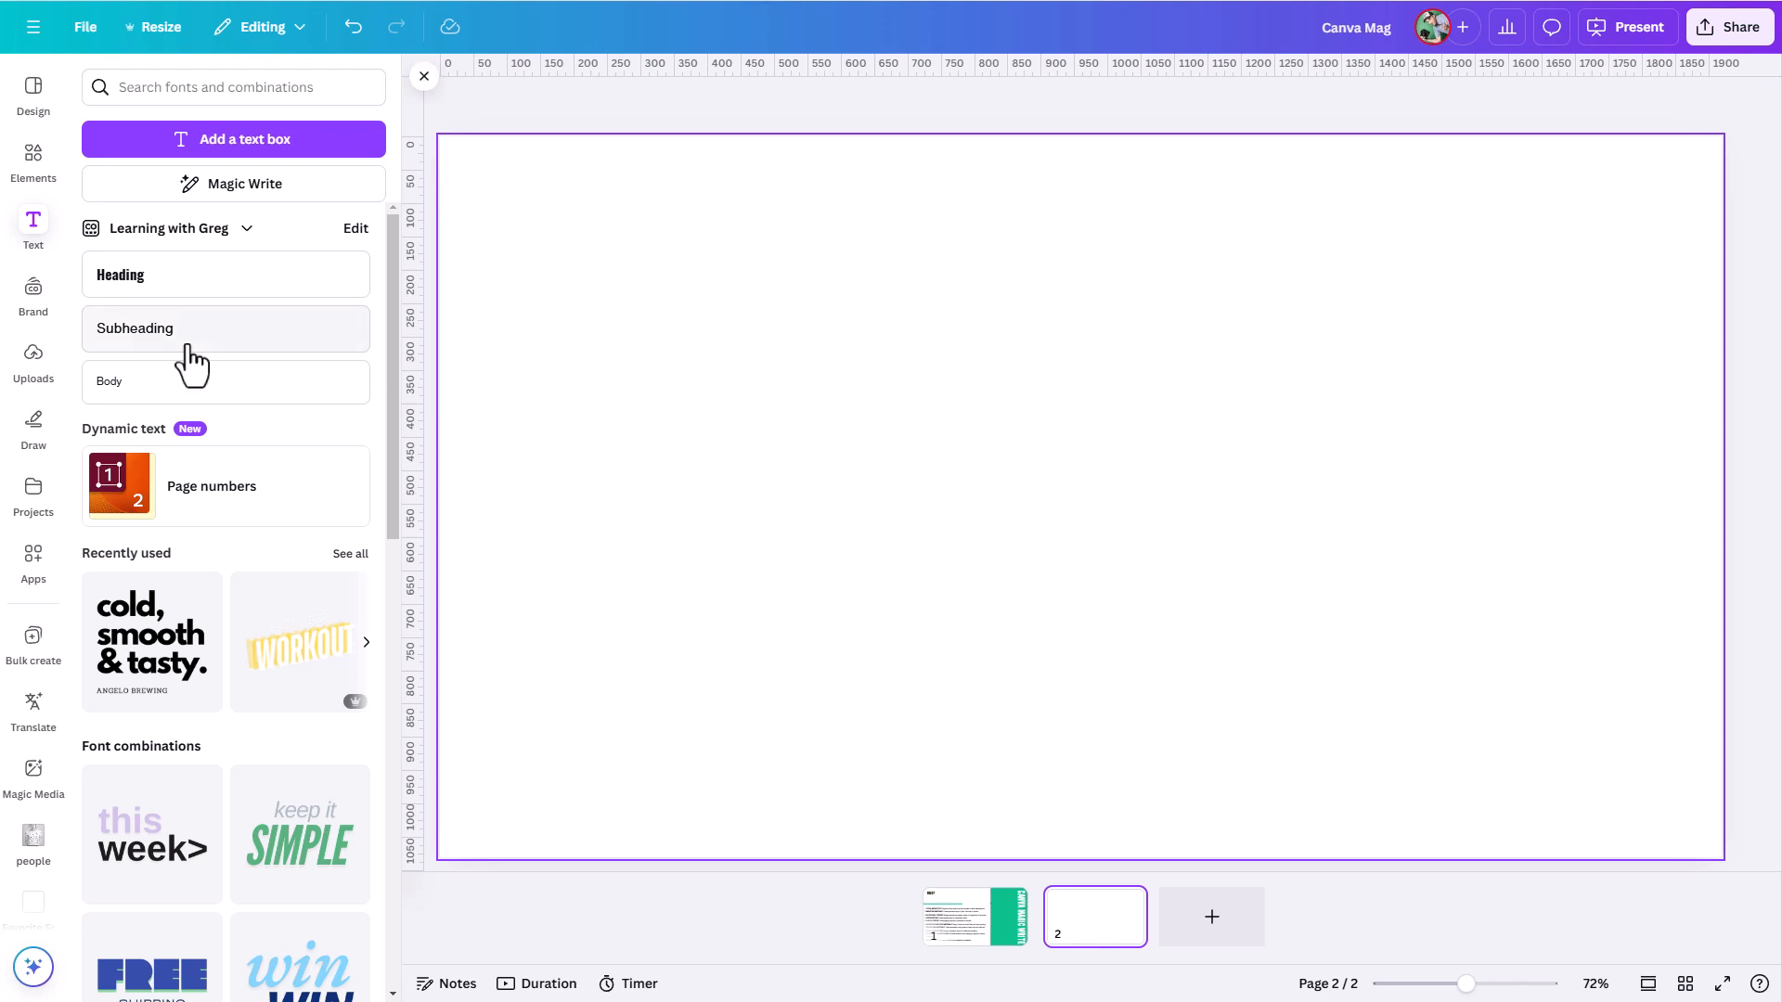
left_click(144, 394)
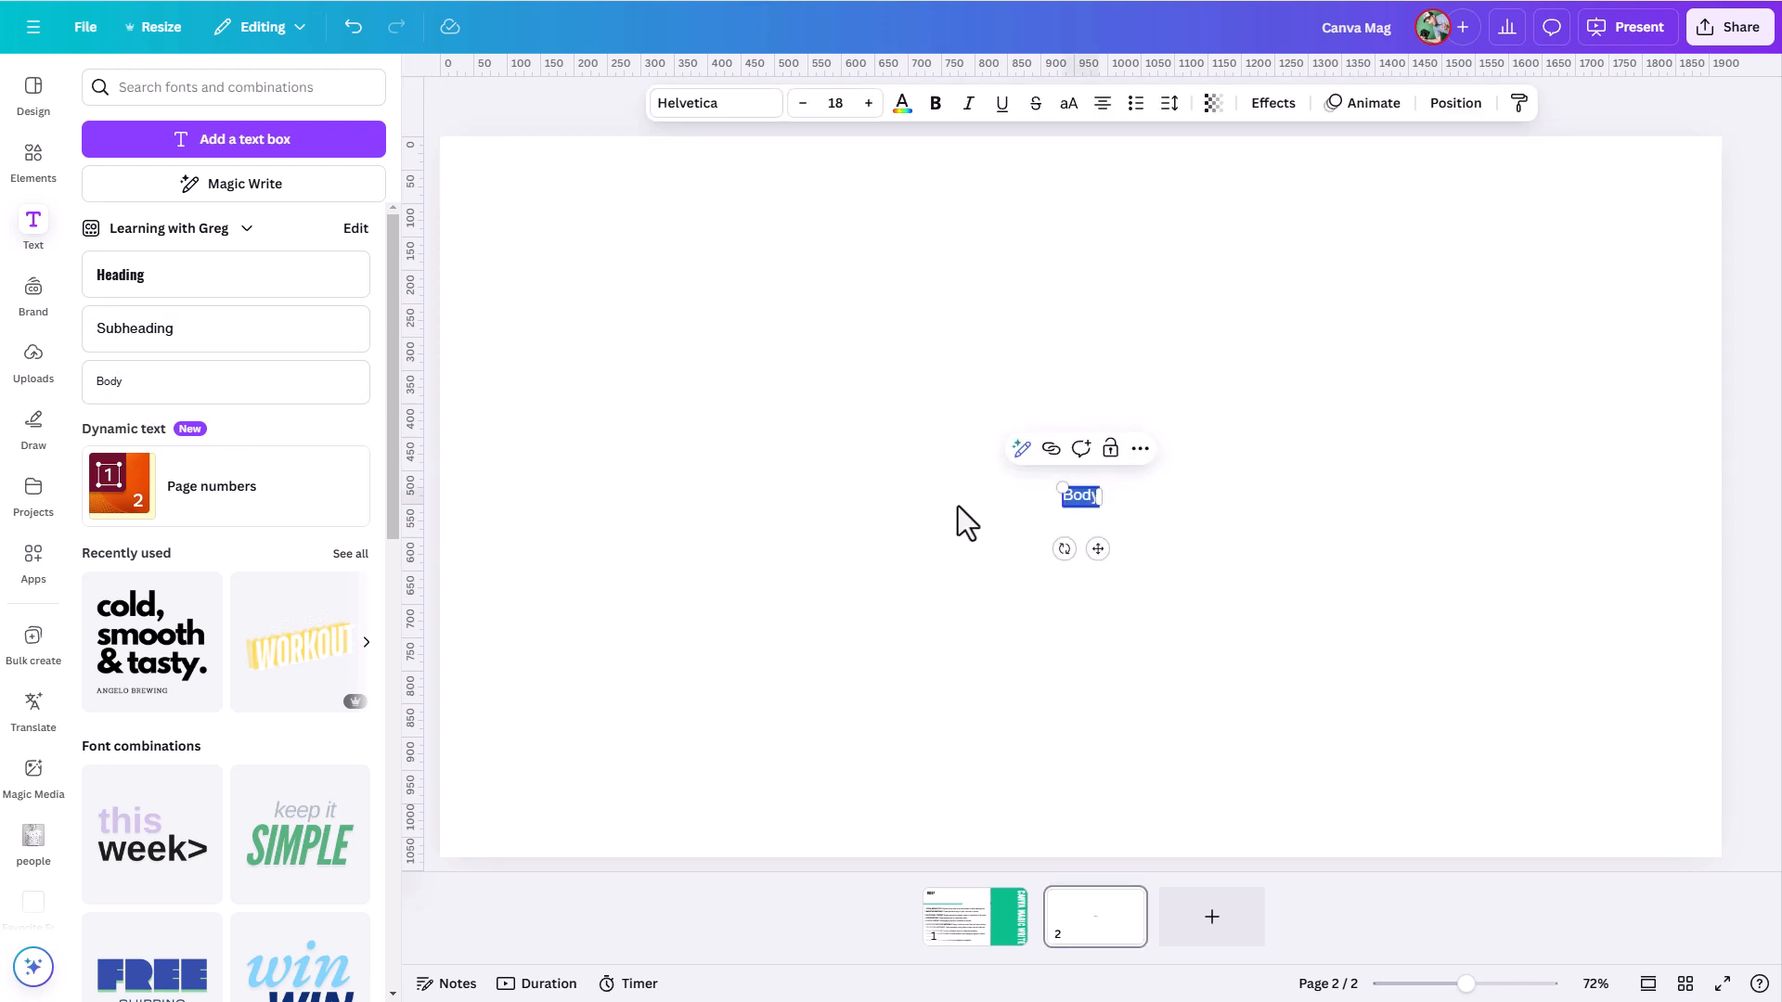
left_click(1022, 449)
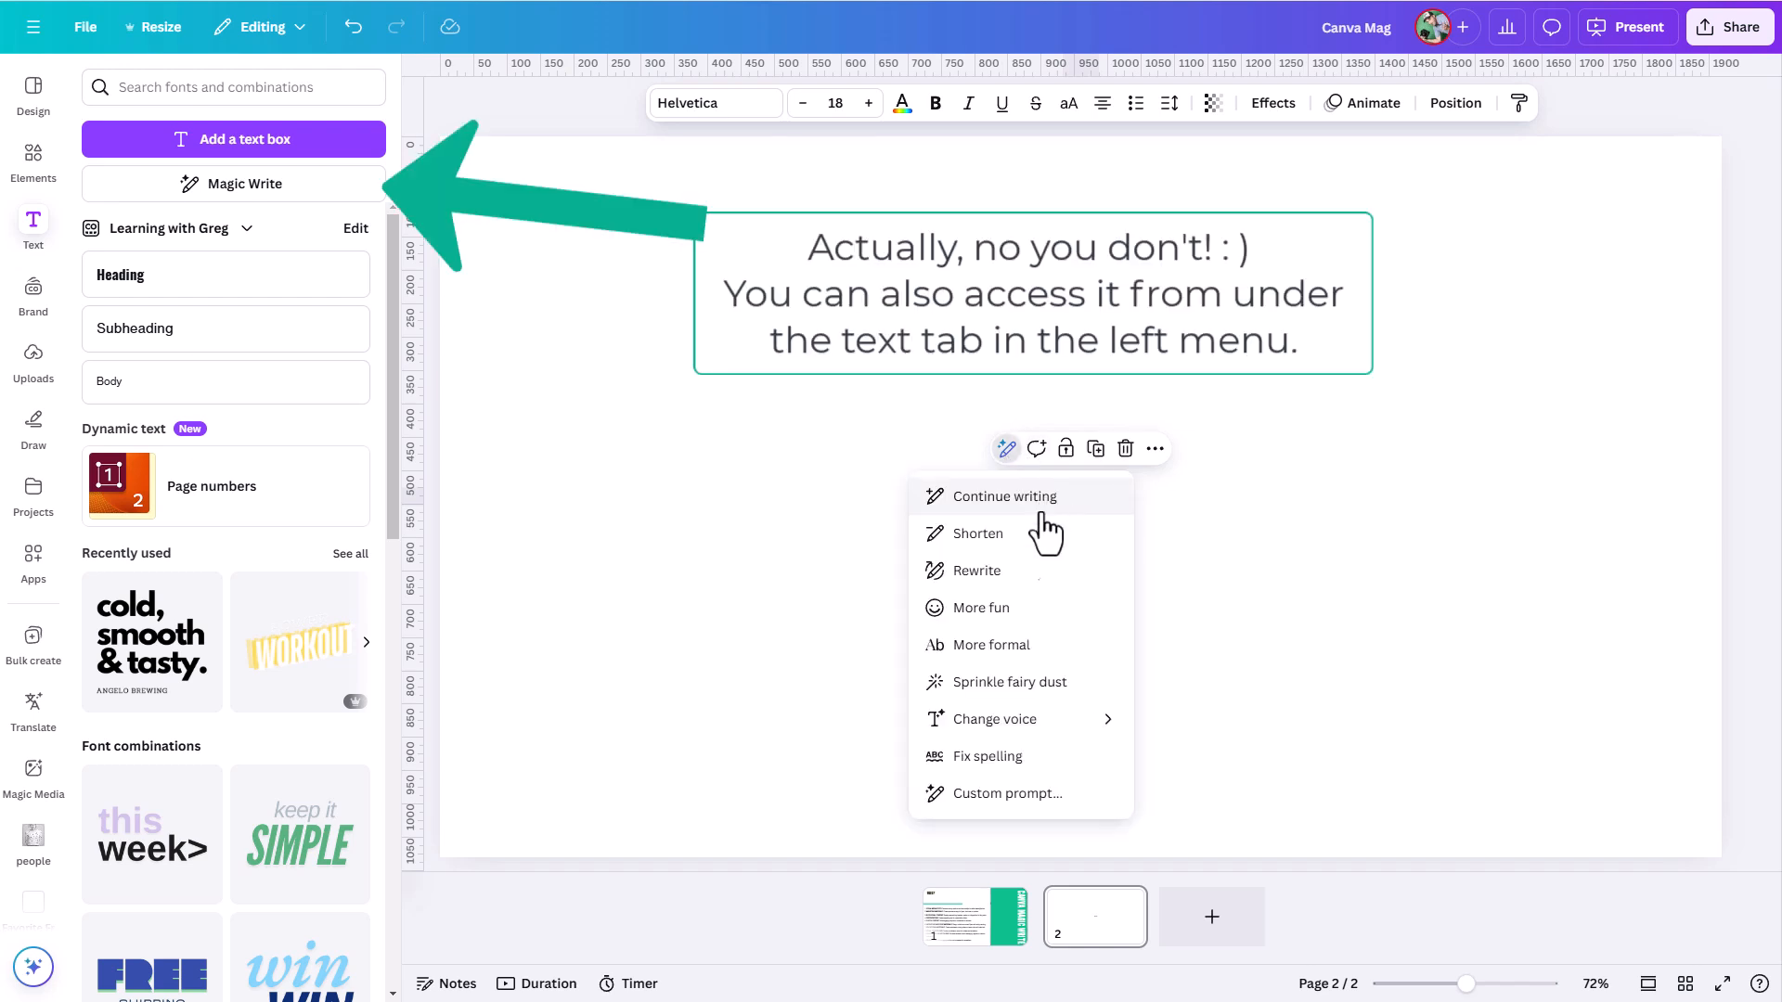
left_click(979, 807)
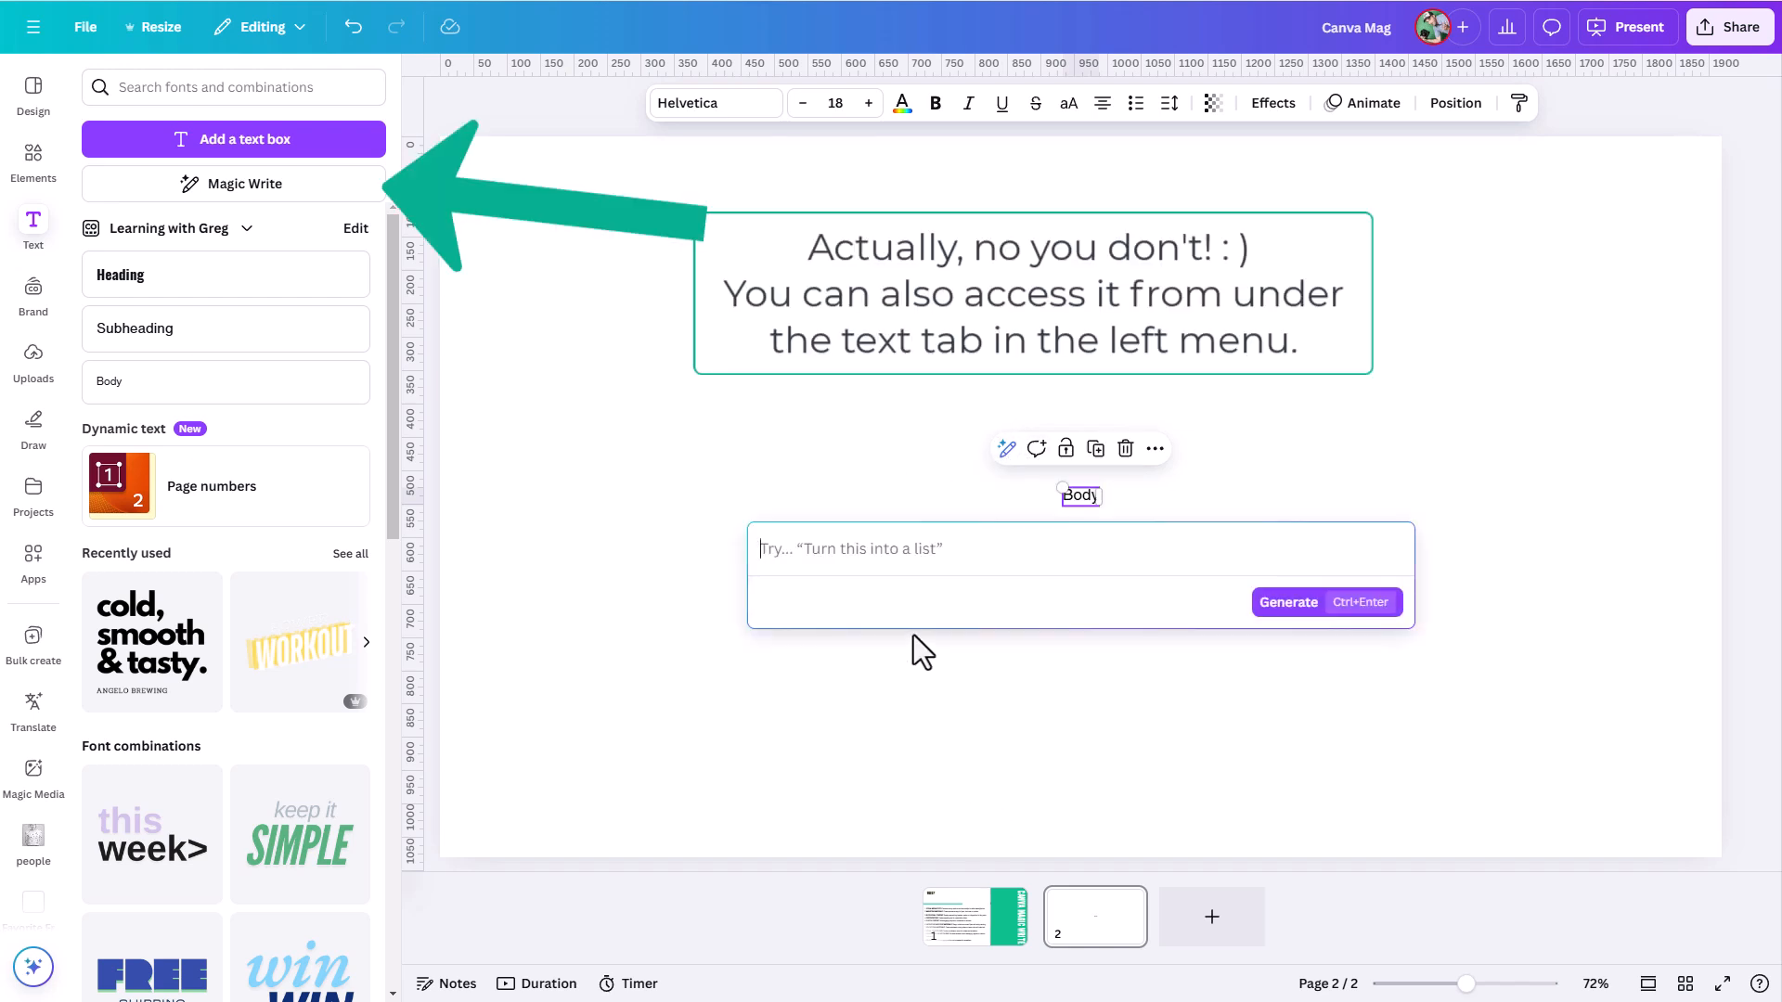
- Generate 10 ad campaign ideas for a high energy dog food, each with 5 Canva Dream Lab image prompts, and add the result below the placeholder
type("Can you help me brainstorm 10 different creative ideas for an ad campaign for a high energy dog food. For each campaign, write out 5 image prompts I can use in Canva Dream Lab for generating appropriate images for each campaign.")
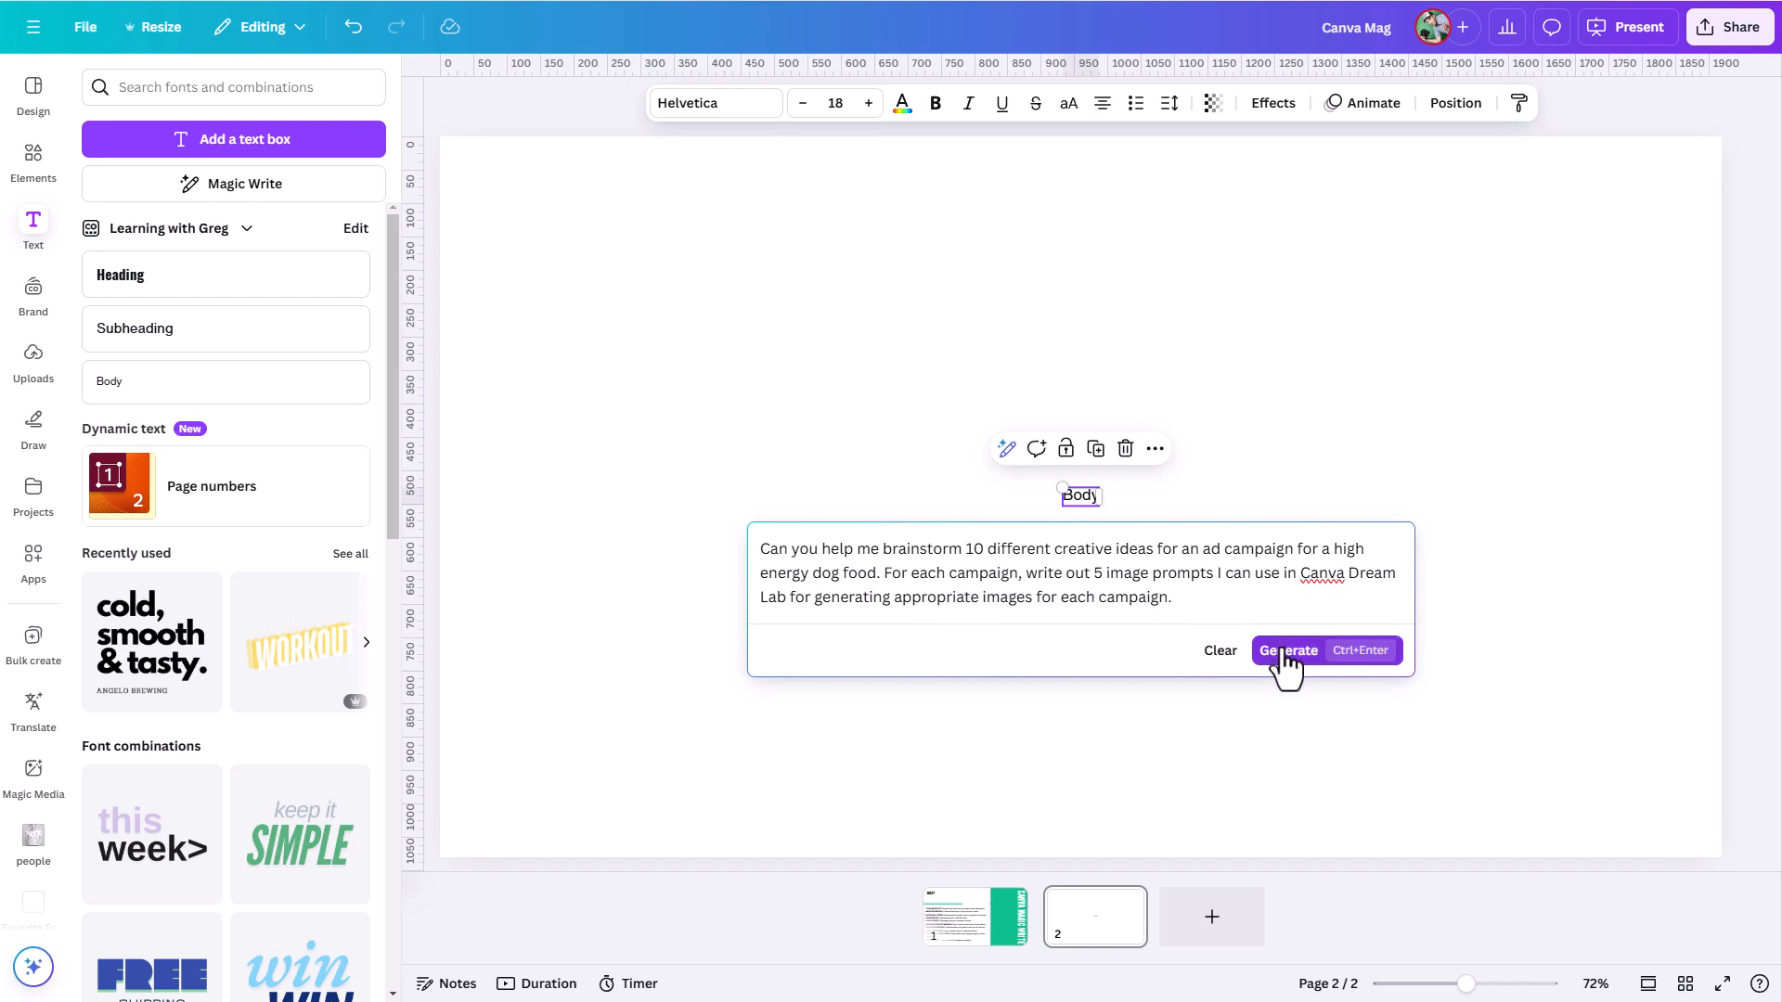
left_click(1285, 653)
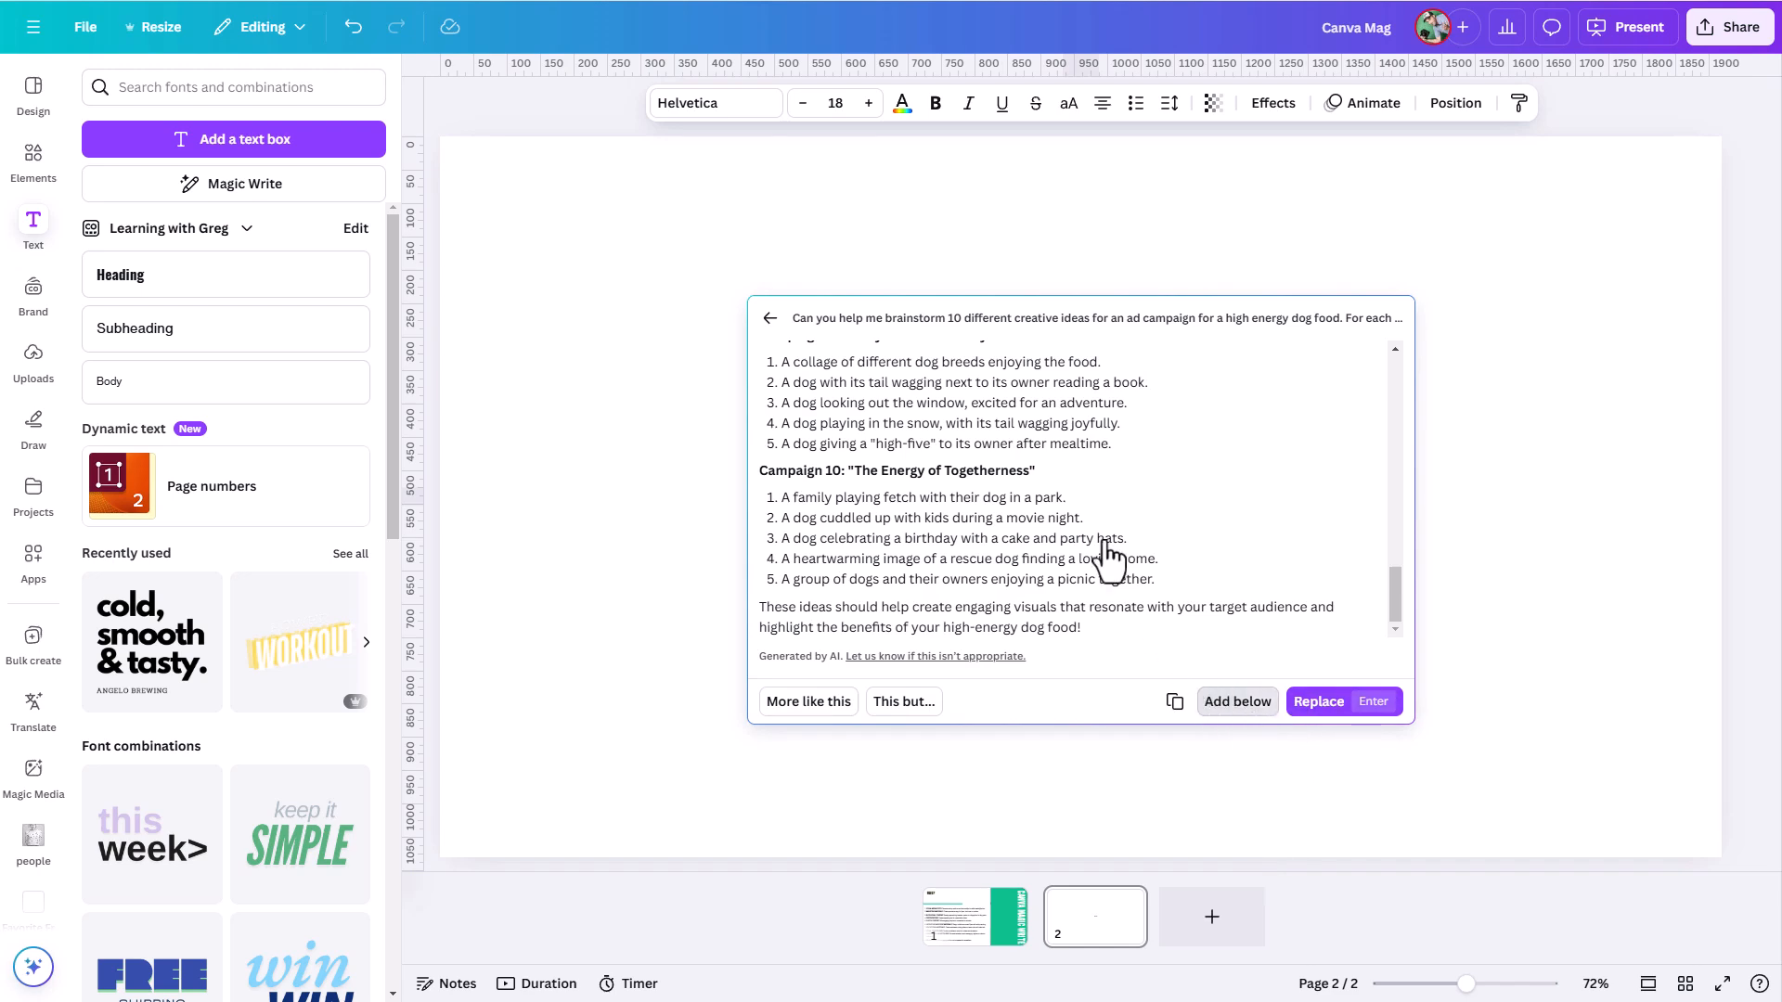
left_click(1206, 702)
- Reposition the generated campaign text box so its opening lines sit at the top of the page
left_click_drag(948, 523, 1151, 509)
left_click(489, 266)
left_click_drag(643, 334, 708, 293)
left_click_drag(686, 365, 678, 352)
- Select Campaign 1's fifth image prompt, "A dog running through a field of wildflowers."
left_click(897, 279)
left_click_drag(870, 279, 586, 276)
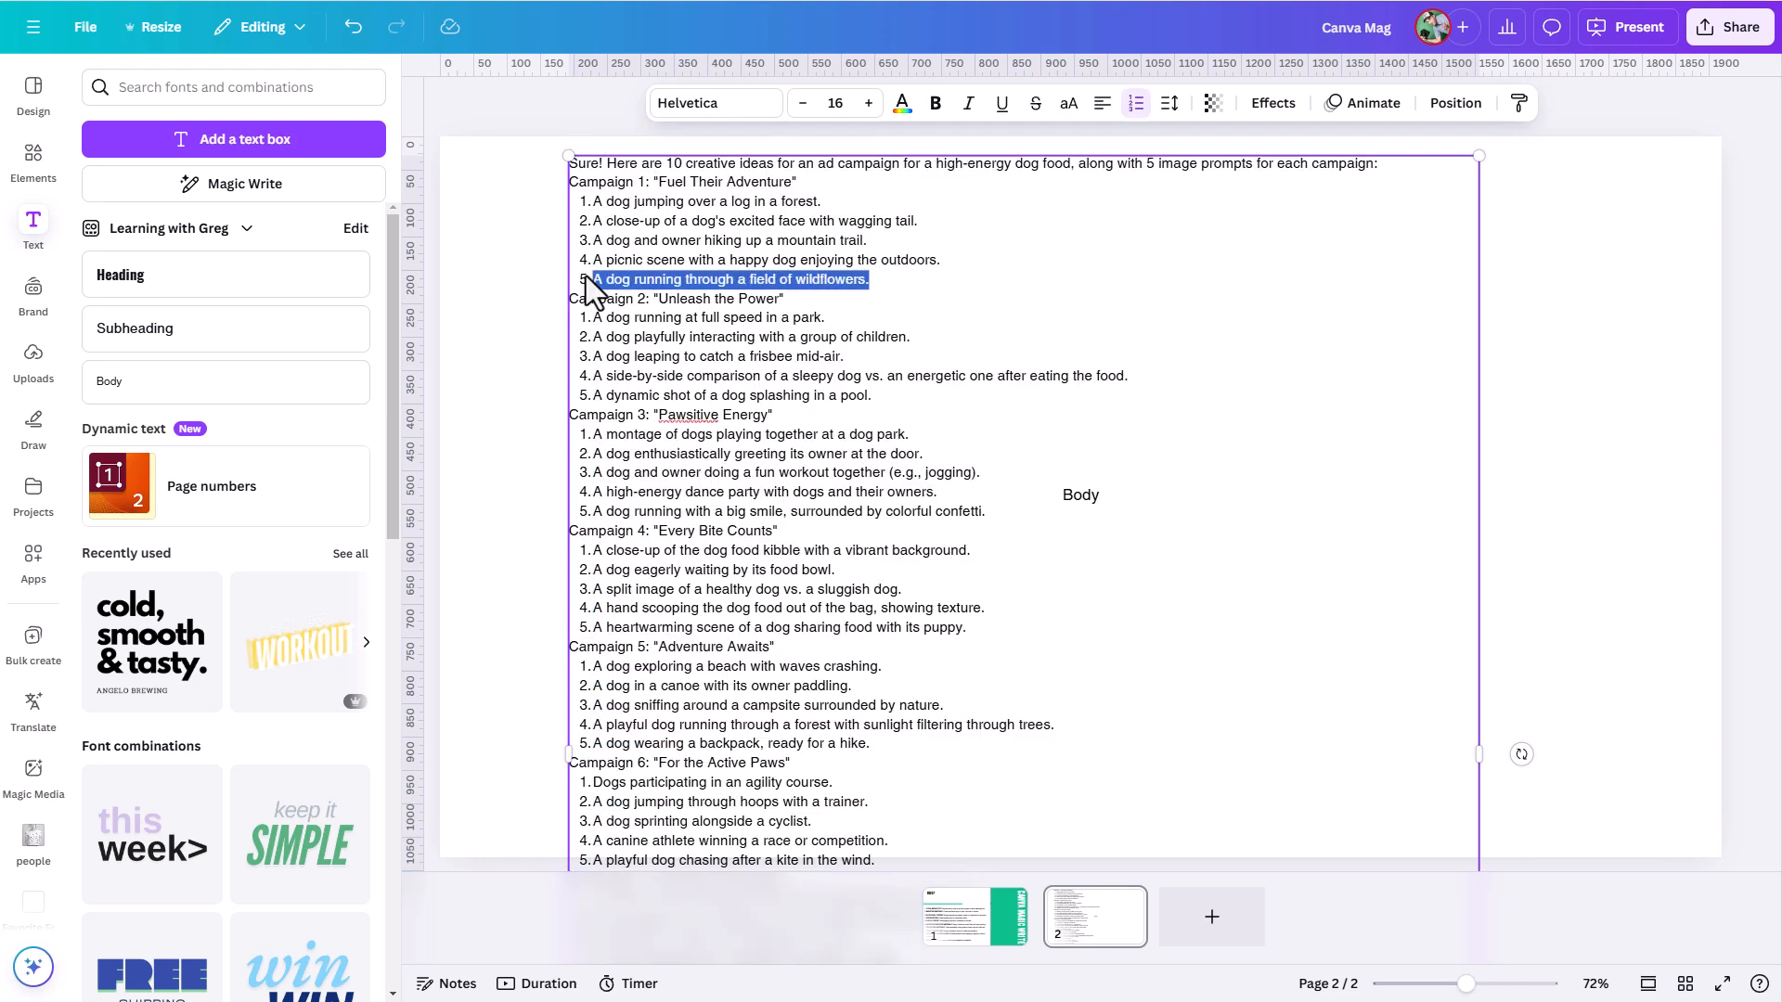